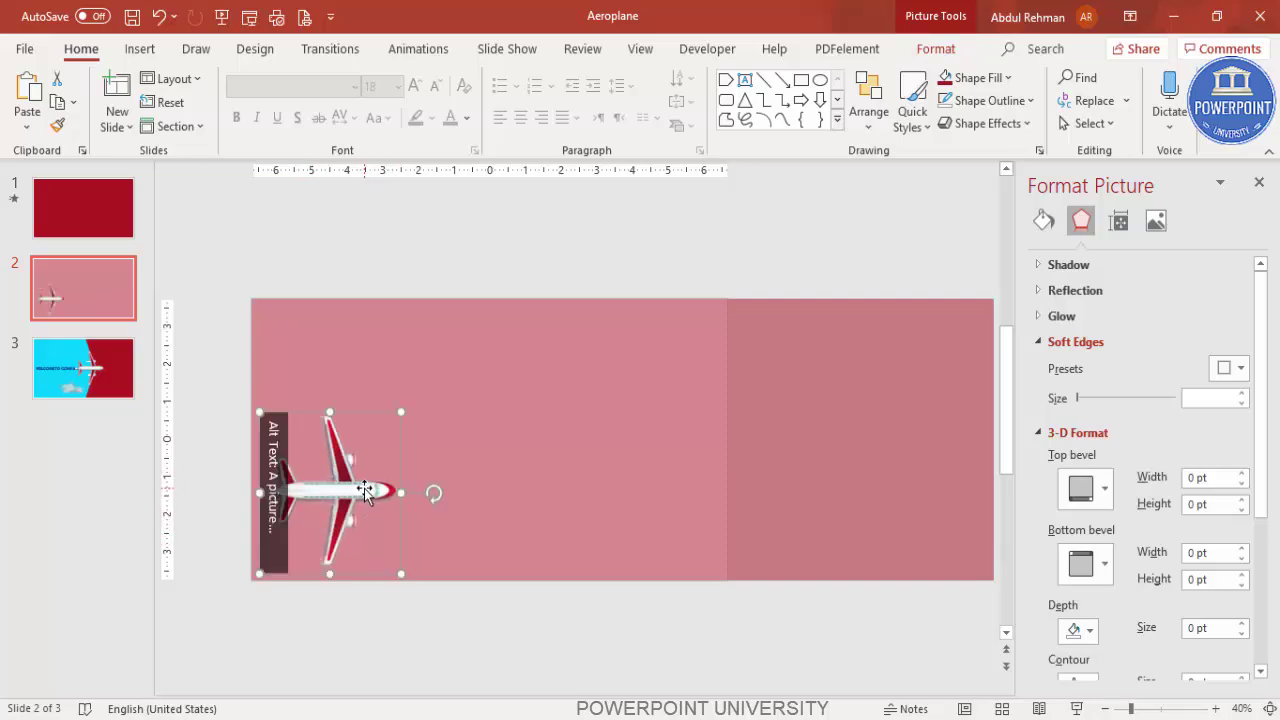
Drag the airplane to the slide's left edge and centre it vertically with Align Middle.
drag(364, 488, 314, 438)
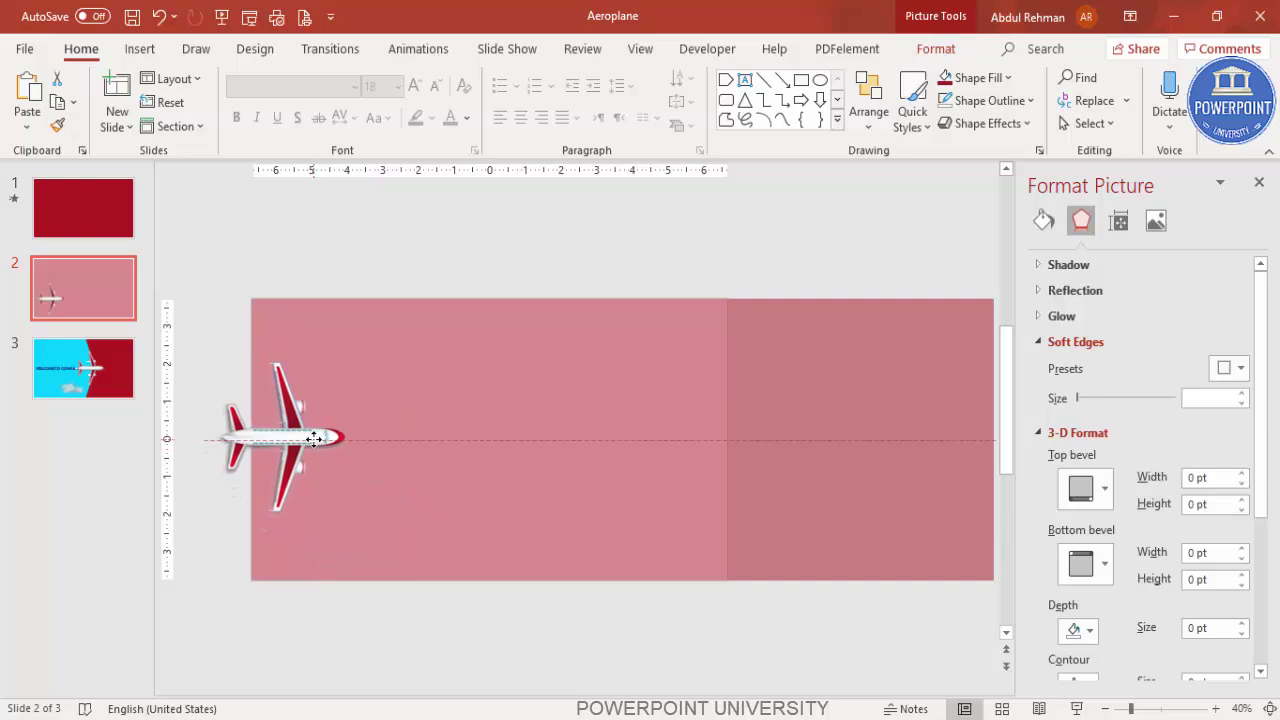
drag(314, 438, 315, 443)
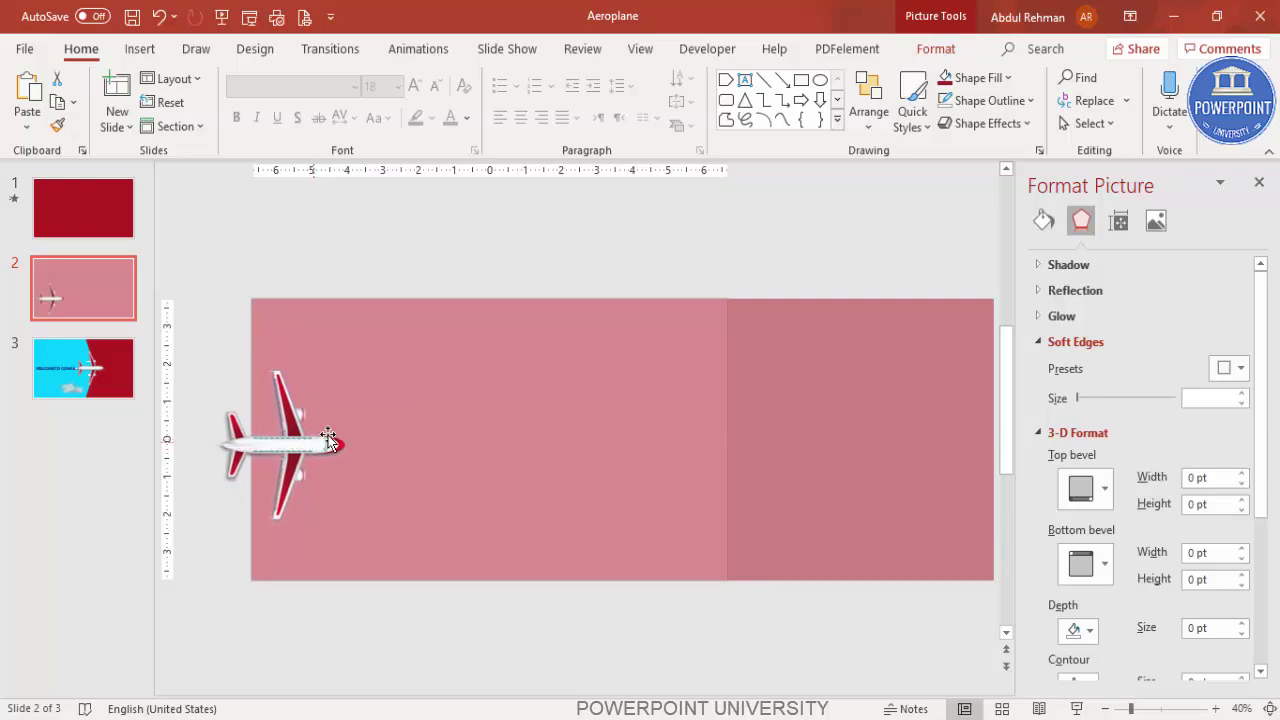
click(935, 49)
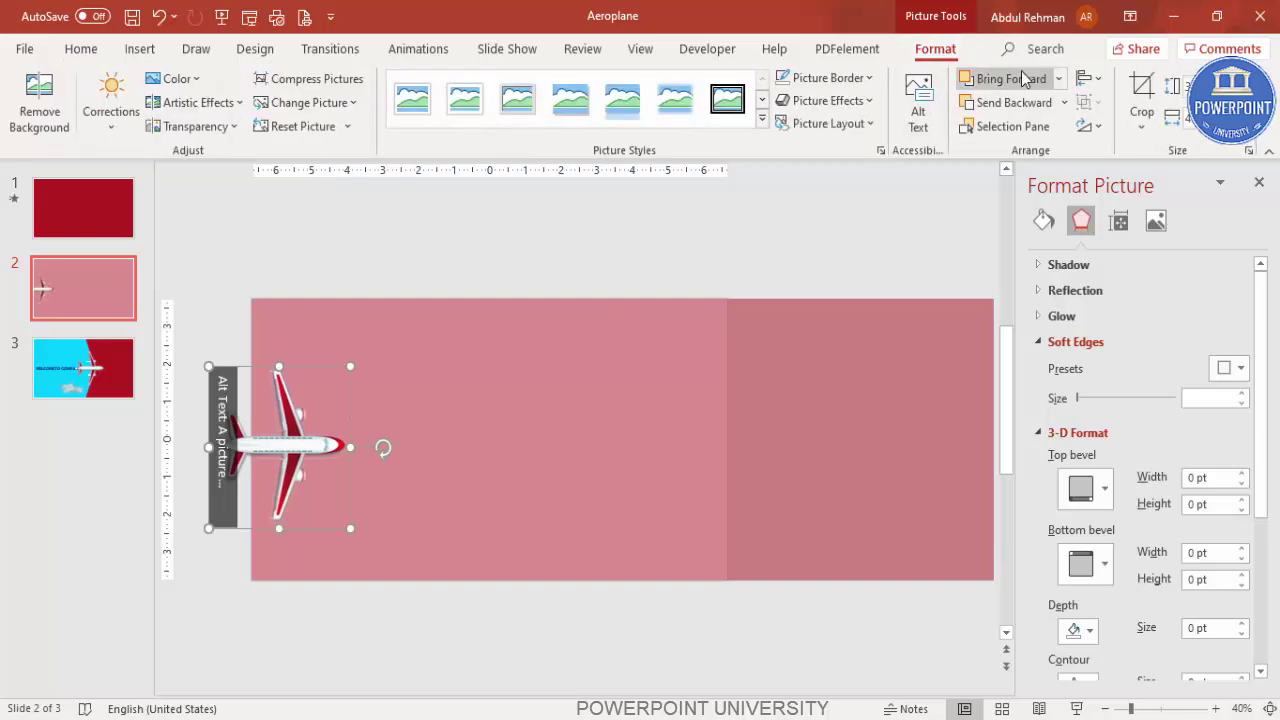
click(1102, 82)
click(1170, 221)
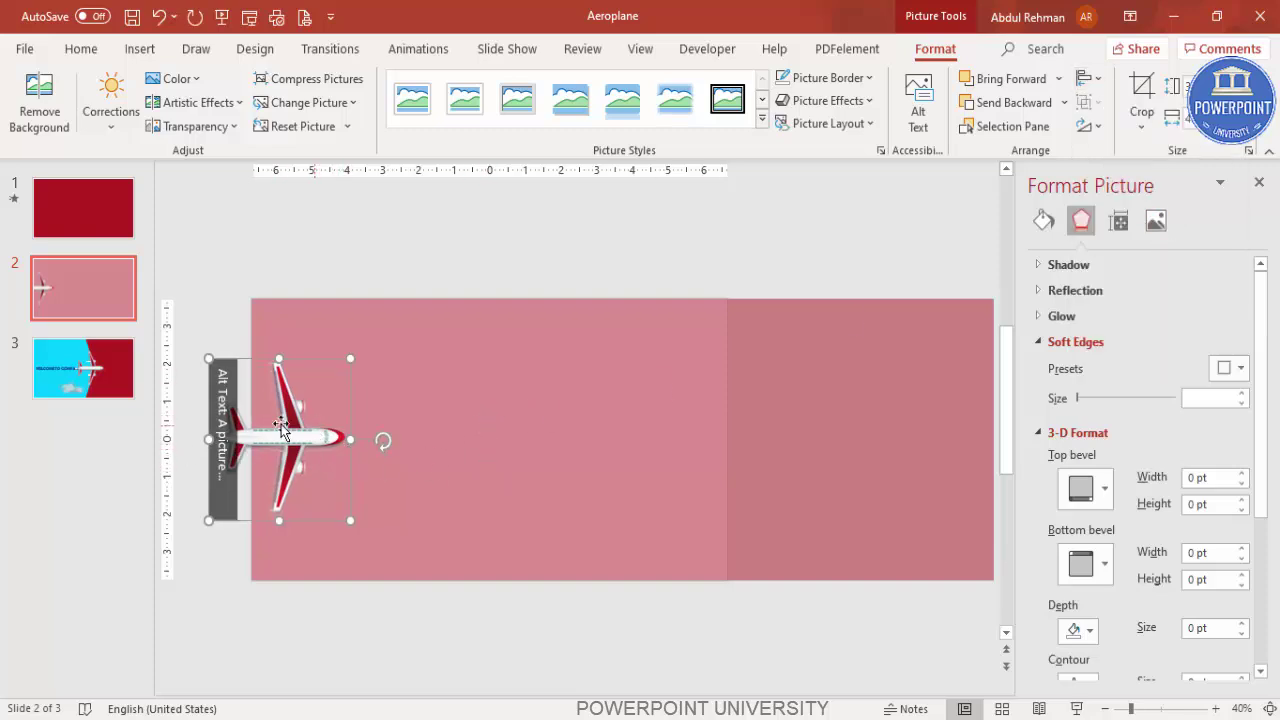
click(317, 264)
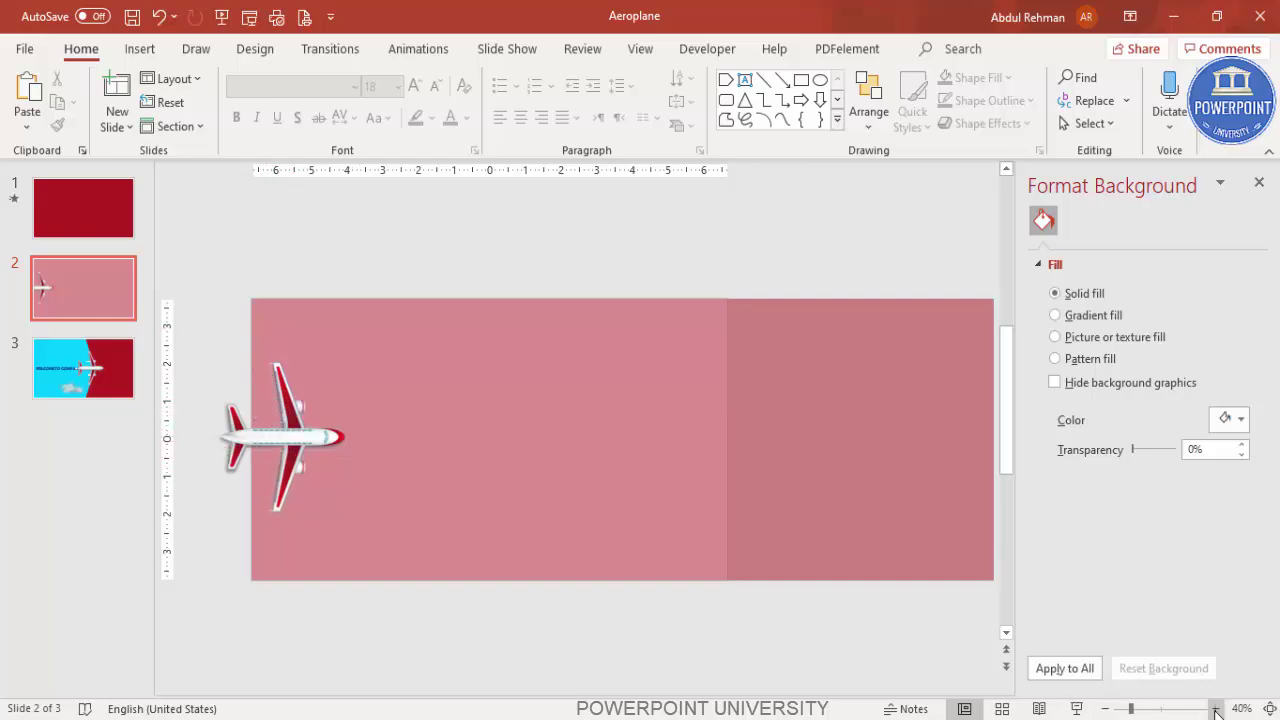
Draw a pentagon-arrow shape from the top-left corner down the full left edge of the slide.
click(1269, 710)
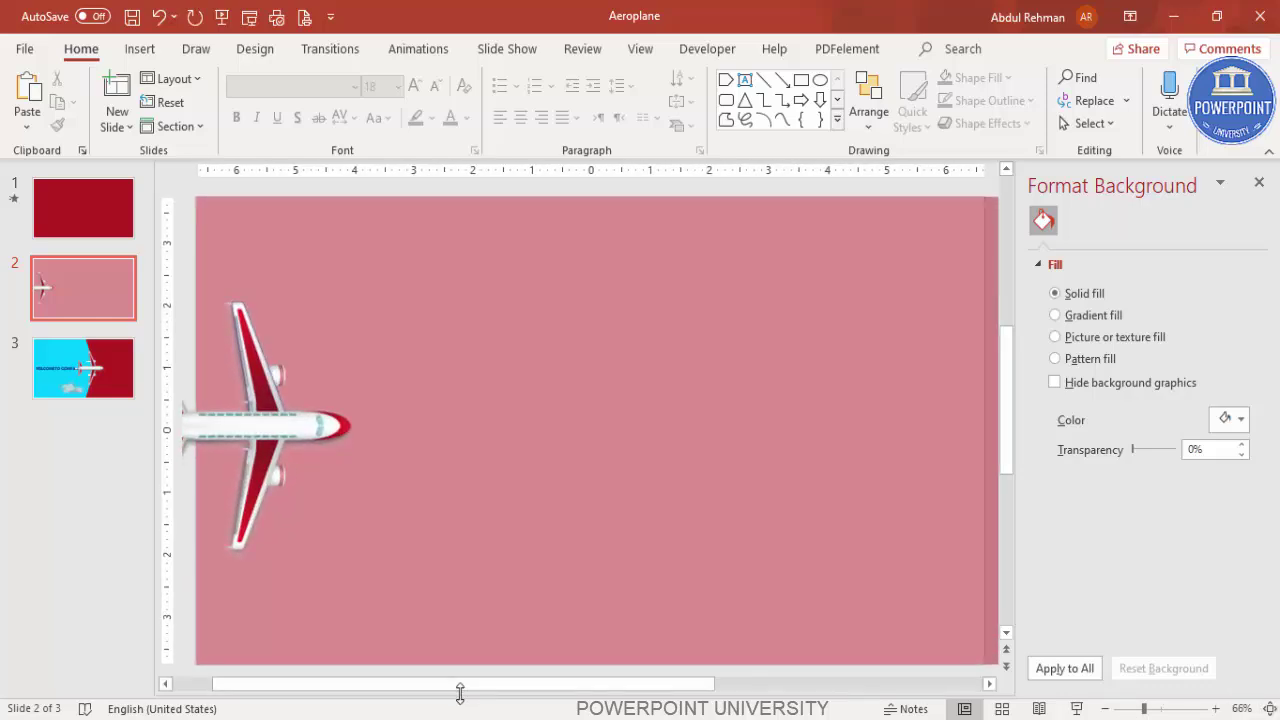
drag(460, 692, 386, 694)
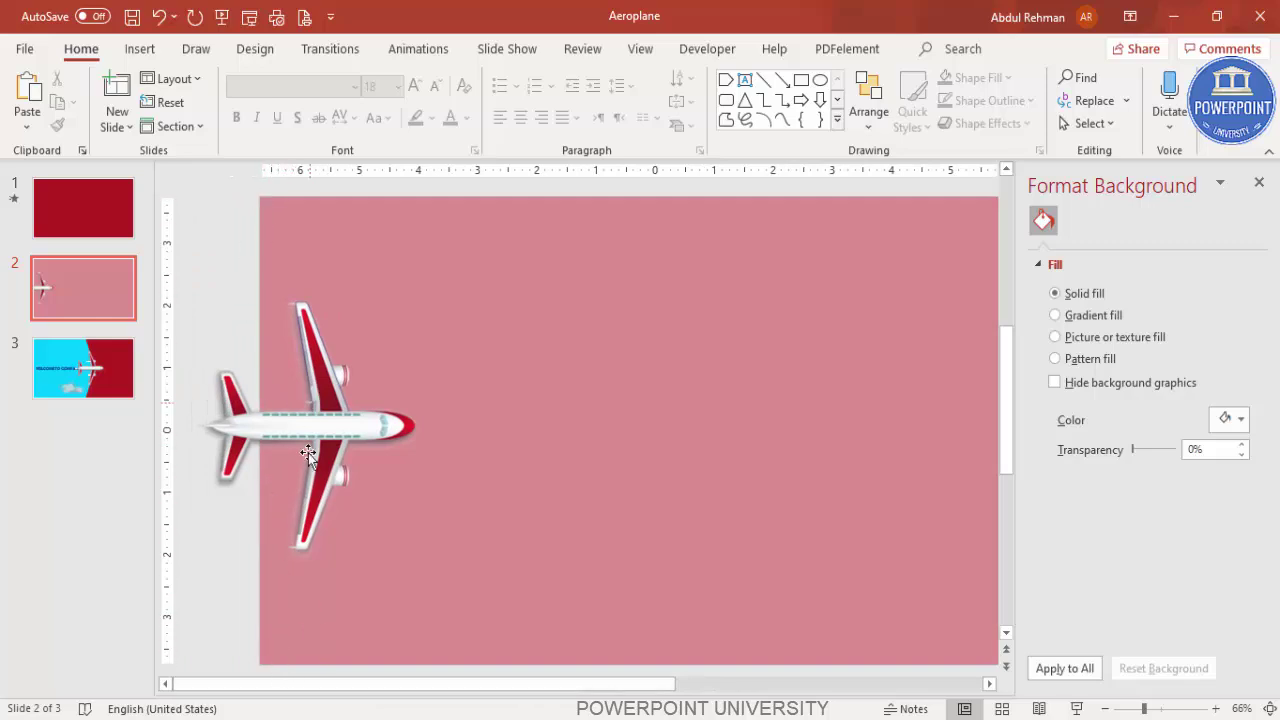
click(141, 50)
click(305, 132)
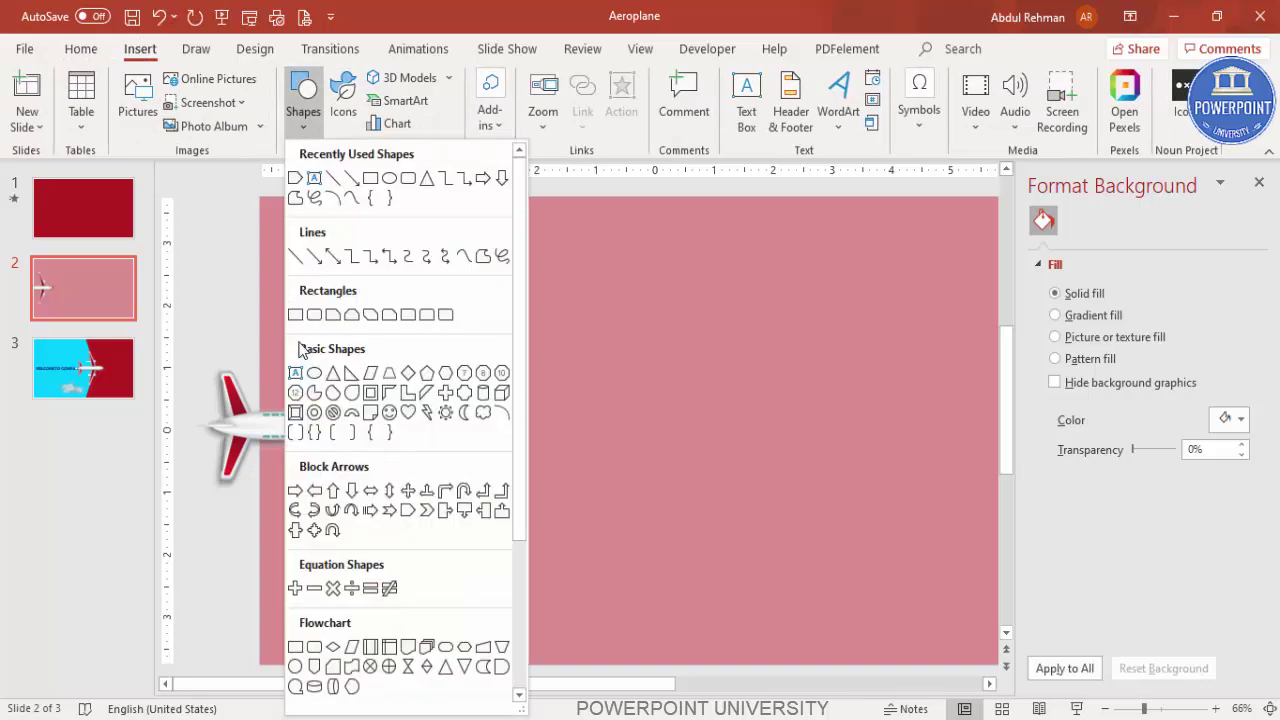
click(406, 512)
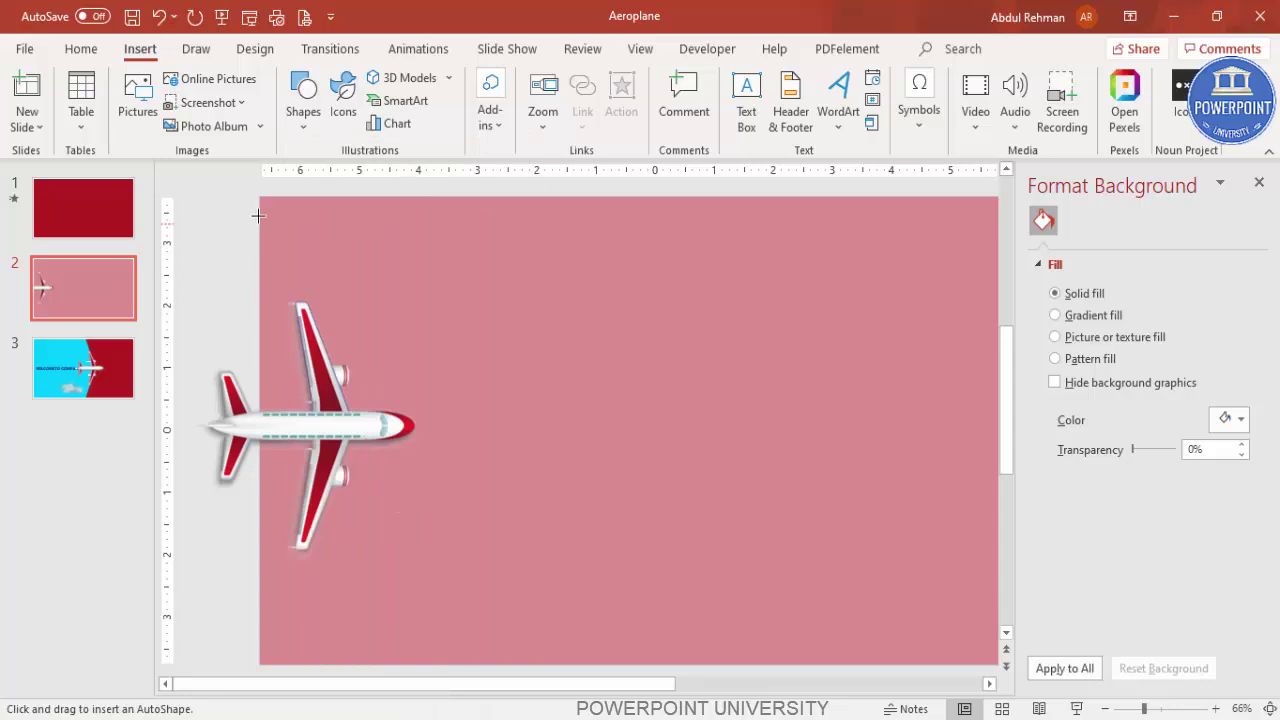
drag(259, 197, 332, 663)
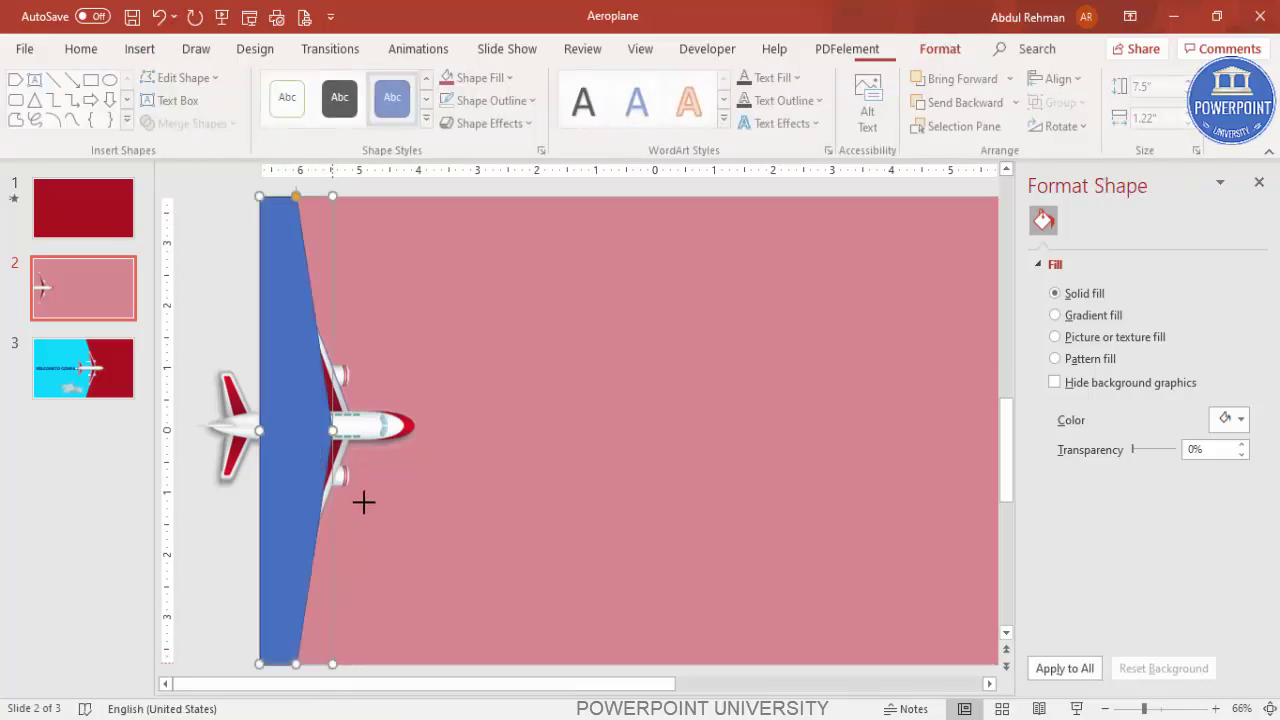
Nudge the airplane right, then give the blue strip no outline and 52% transparency.
click(376, 437)
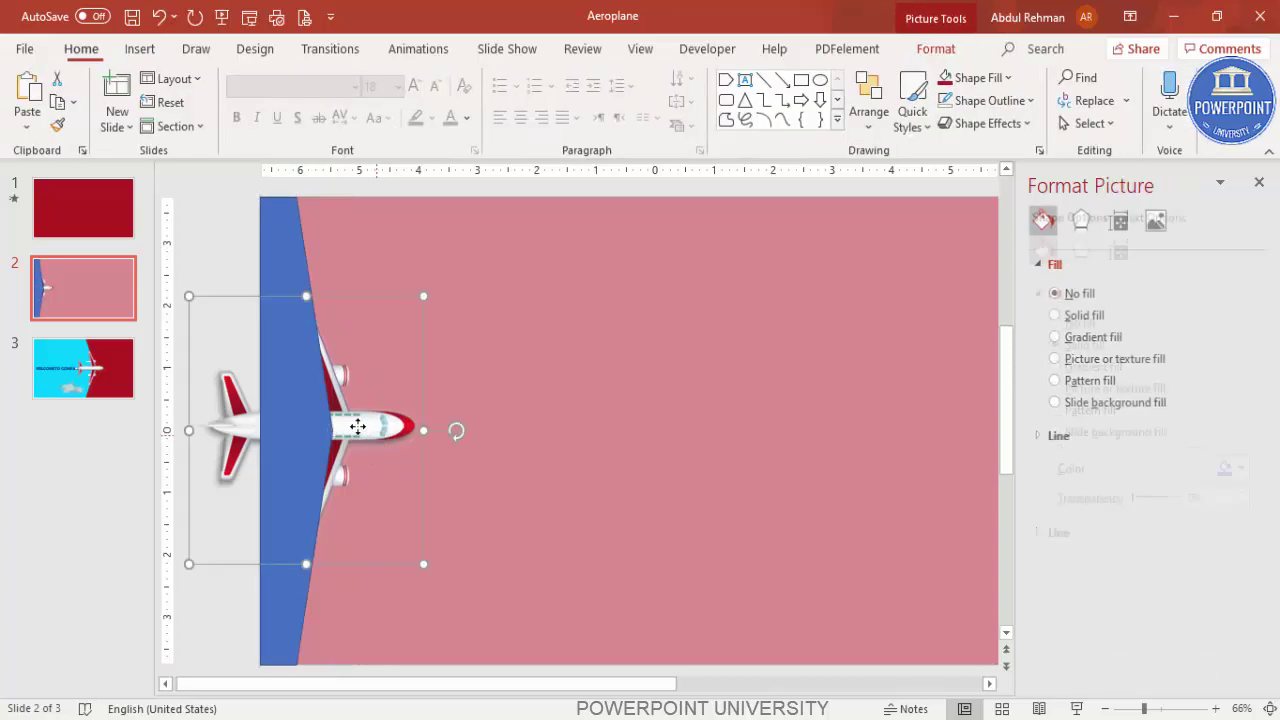
drag(357, 430, 371, 428)
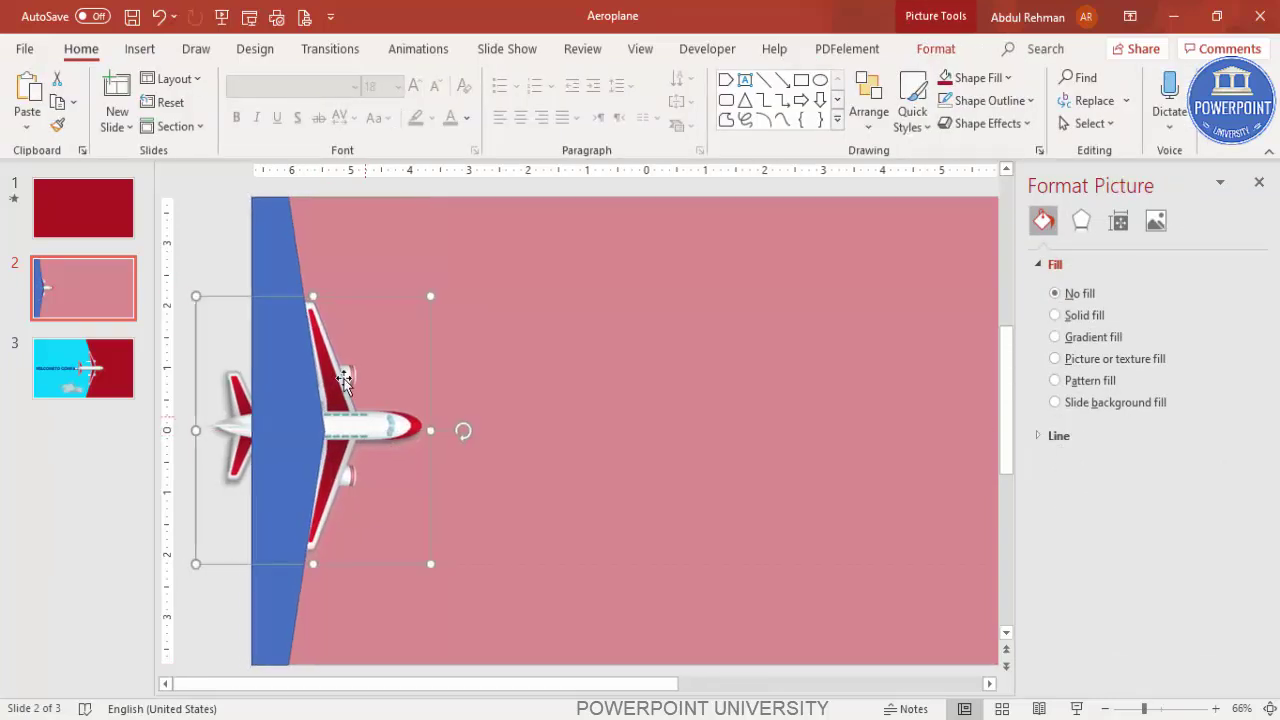
click(287, 266)
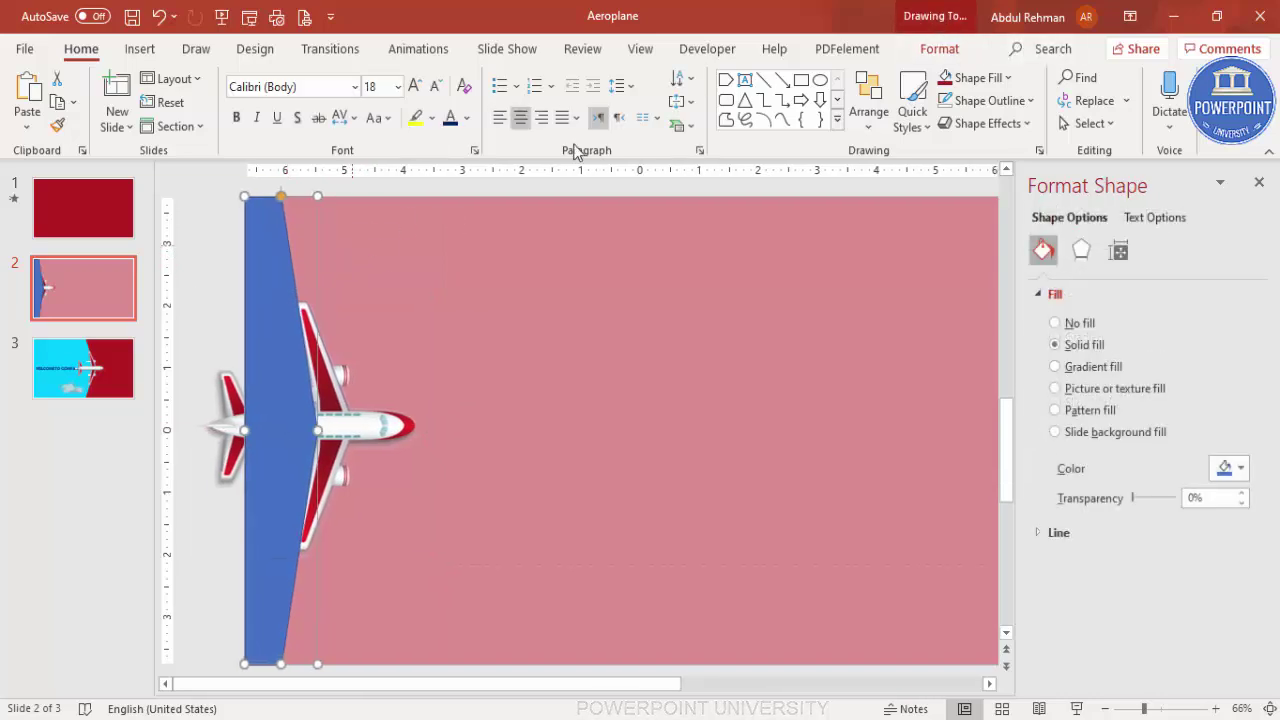
click(940, 50)
click(510, 101)
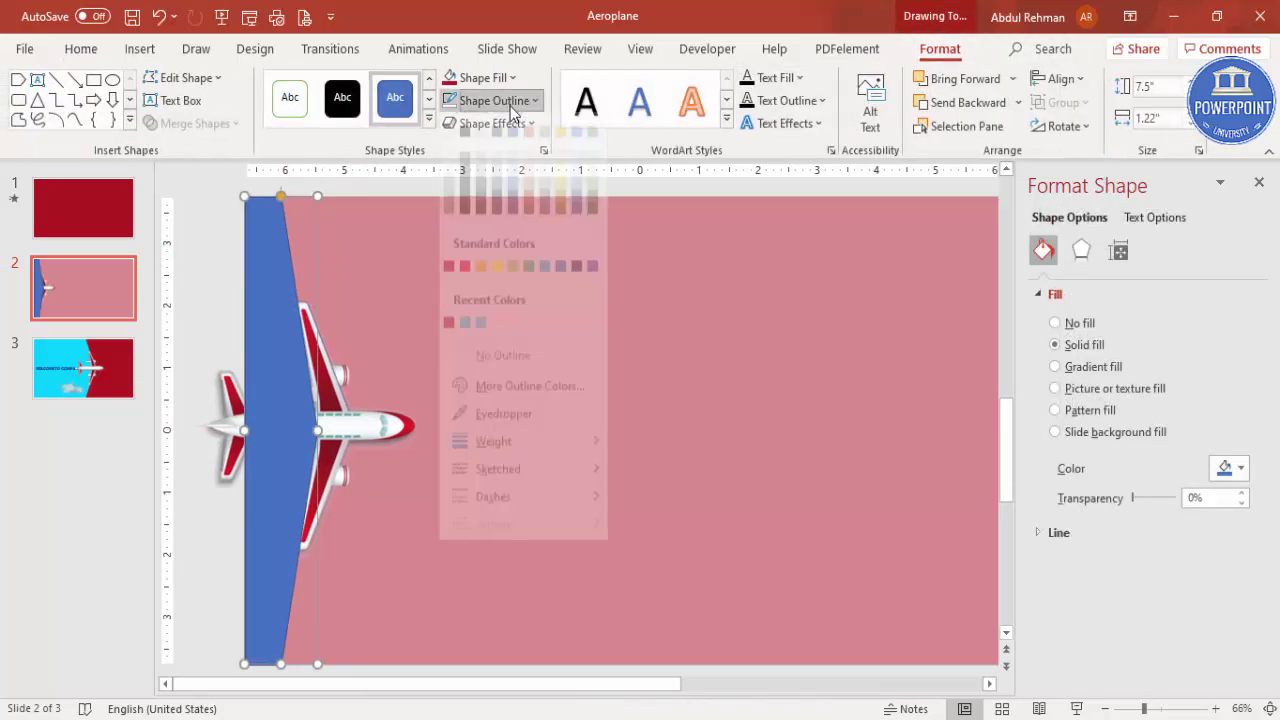
click(486, 371)
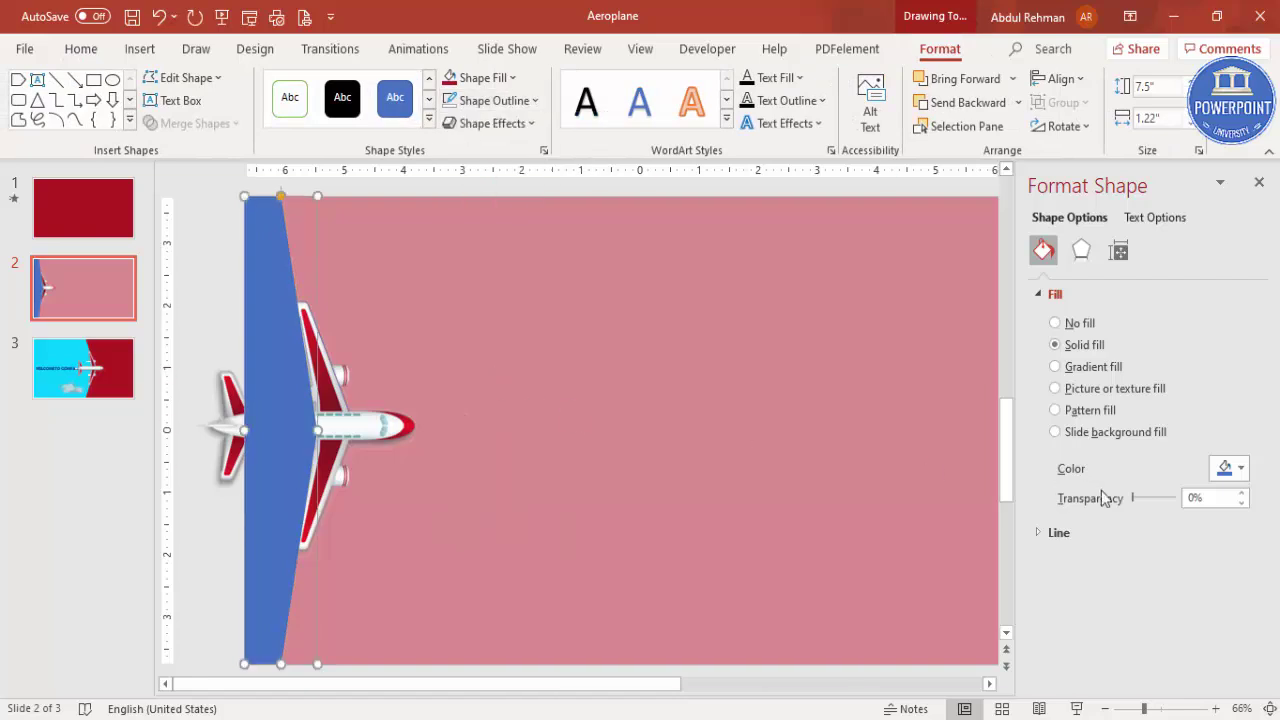
drag(1134, 500, 1155, 500)
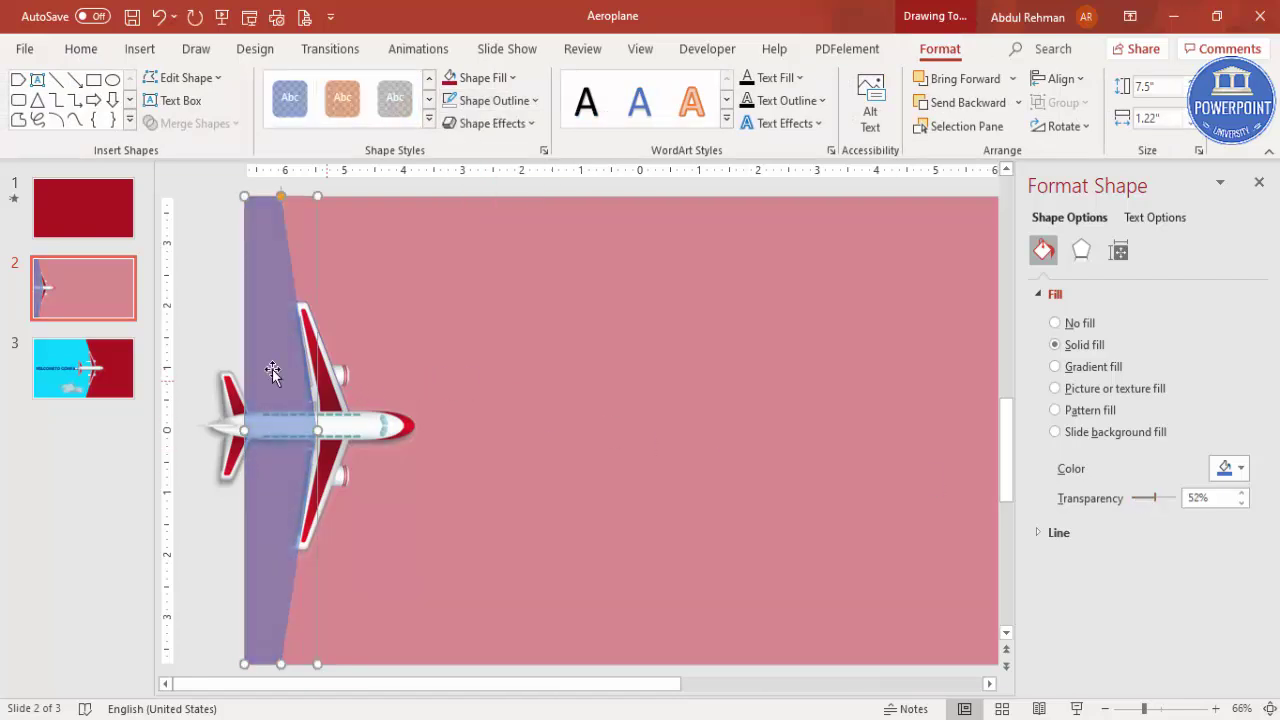
Drag the strip's top handle to change the slant of its right edge.
click(217, 302)
click(231, 239)
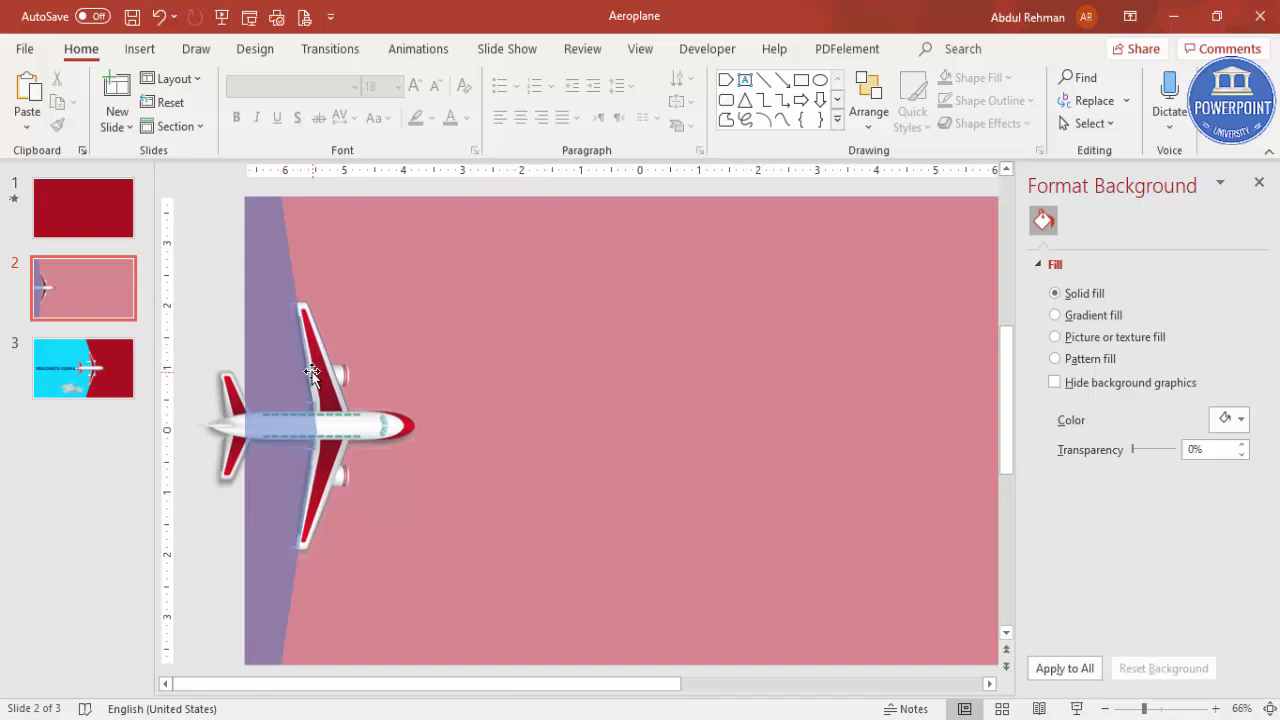
click(287, 462)
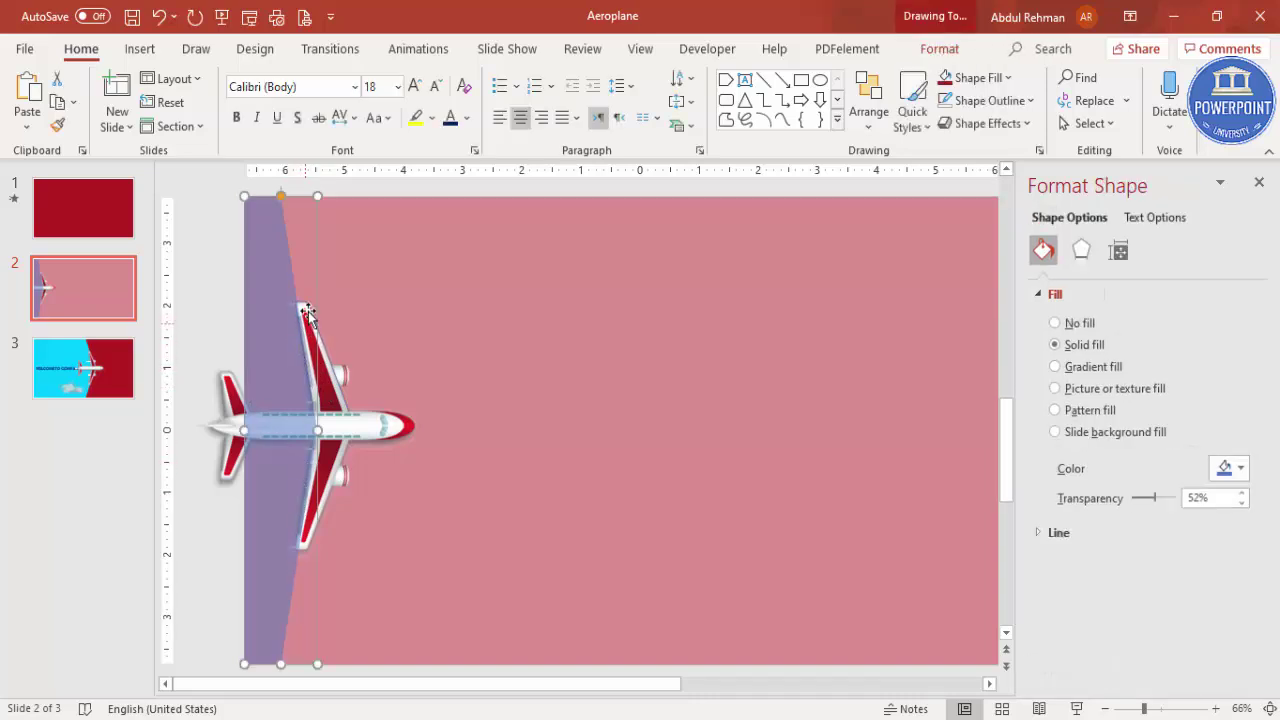
drag(281, 197, 289, 204)
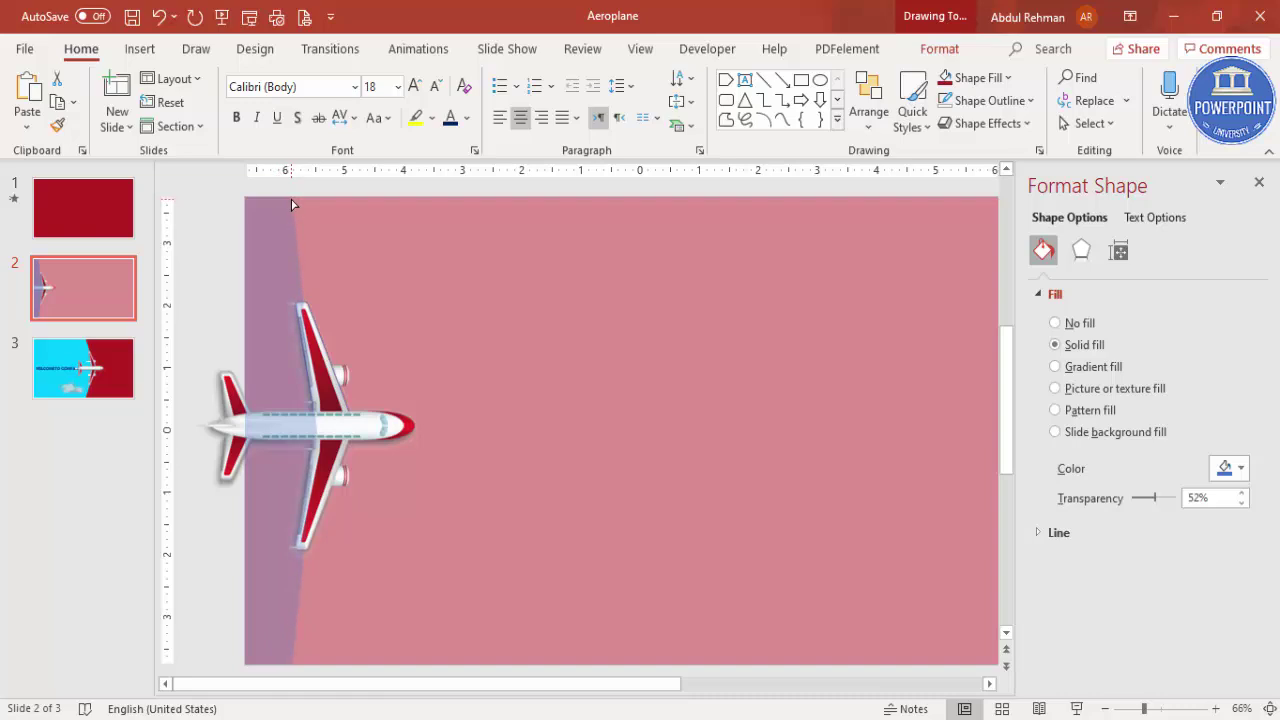
Edit the strip's points: pull the middle point right and curve the top and bottom corners.
drag(289, 205, 289, 205)
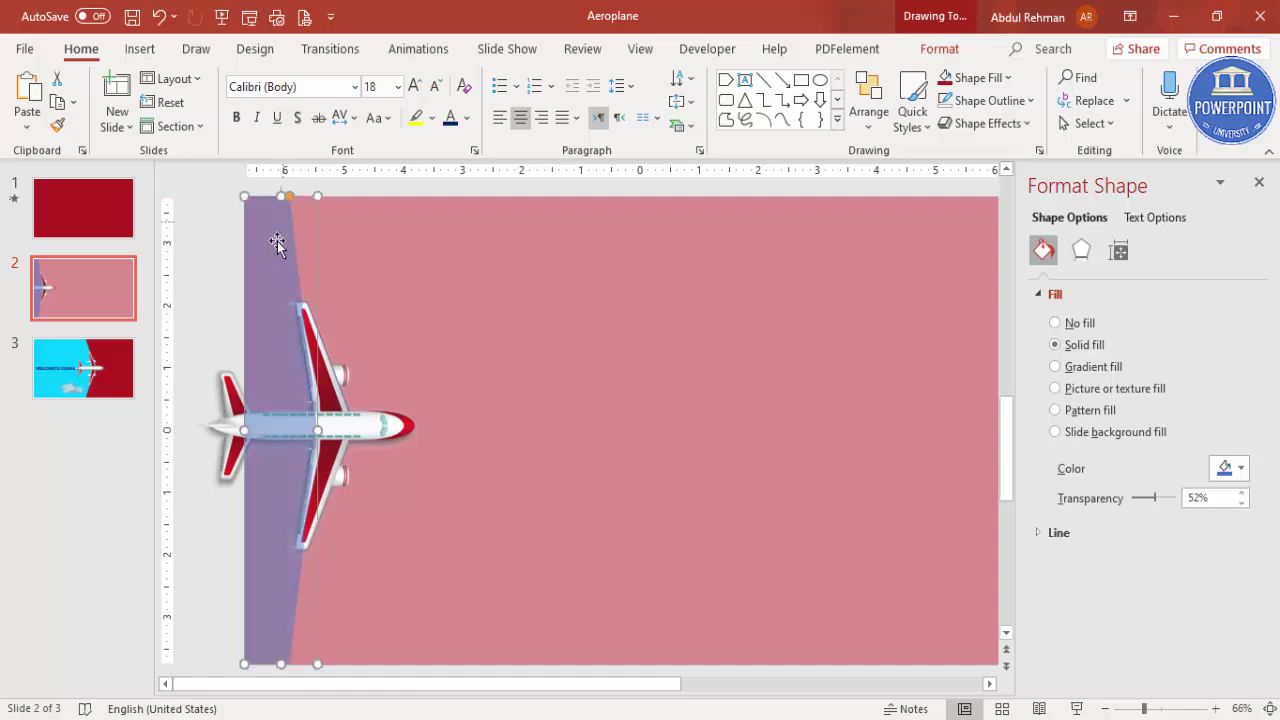
right_click(277, 245)
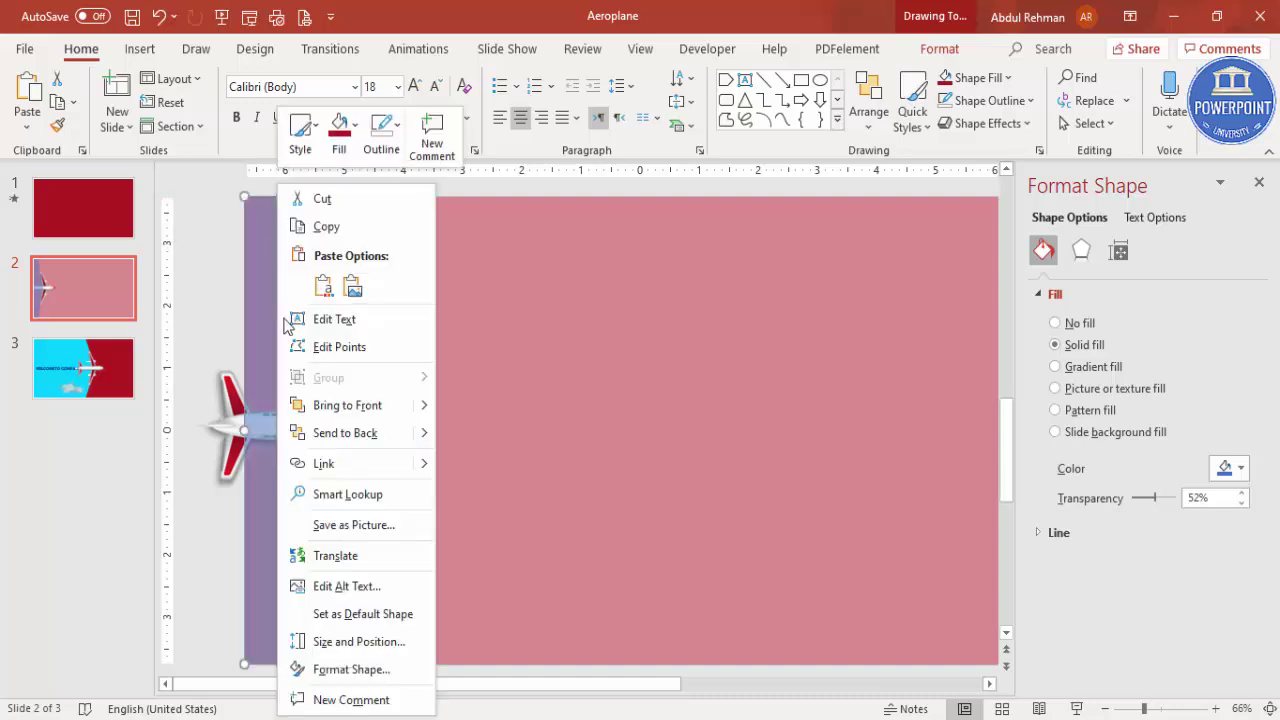
click(365, 347)
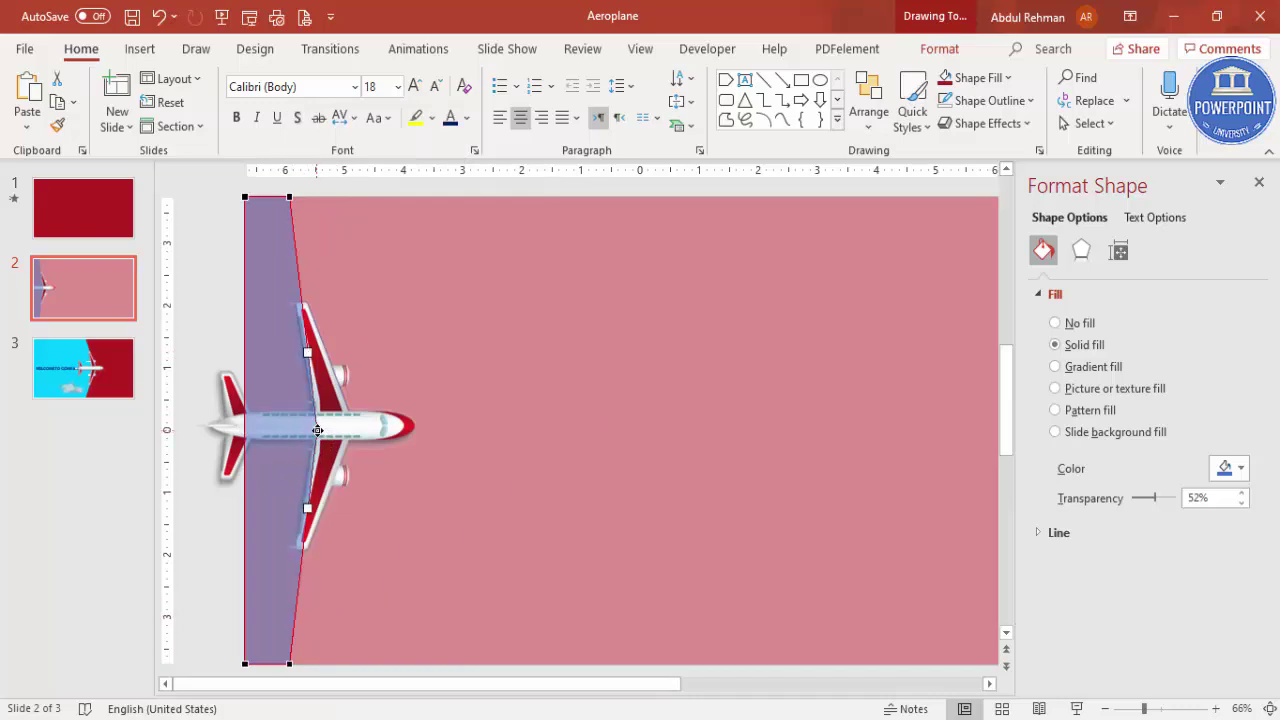
drag(317, 430, 345, 430)
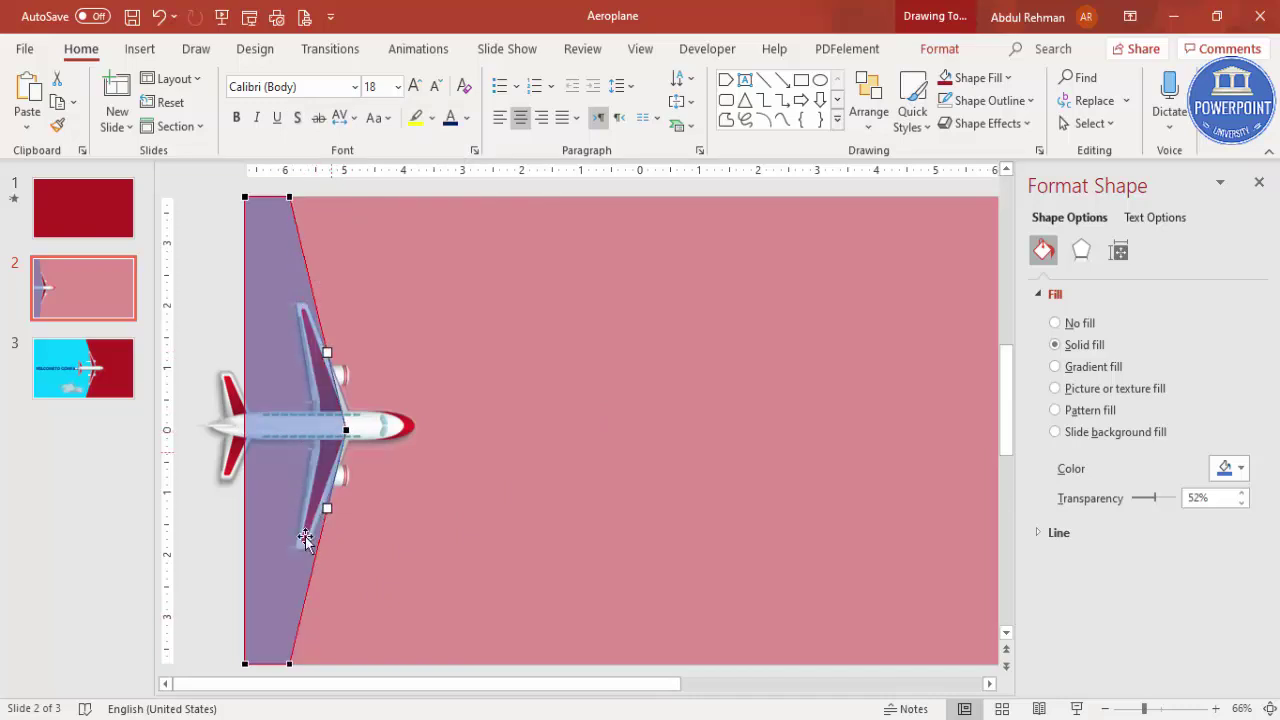
click(288, 663)
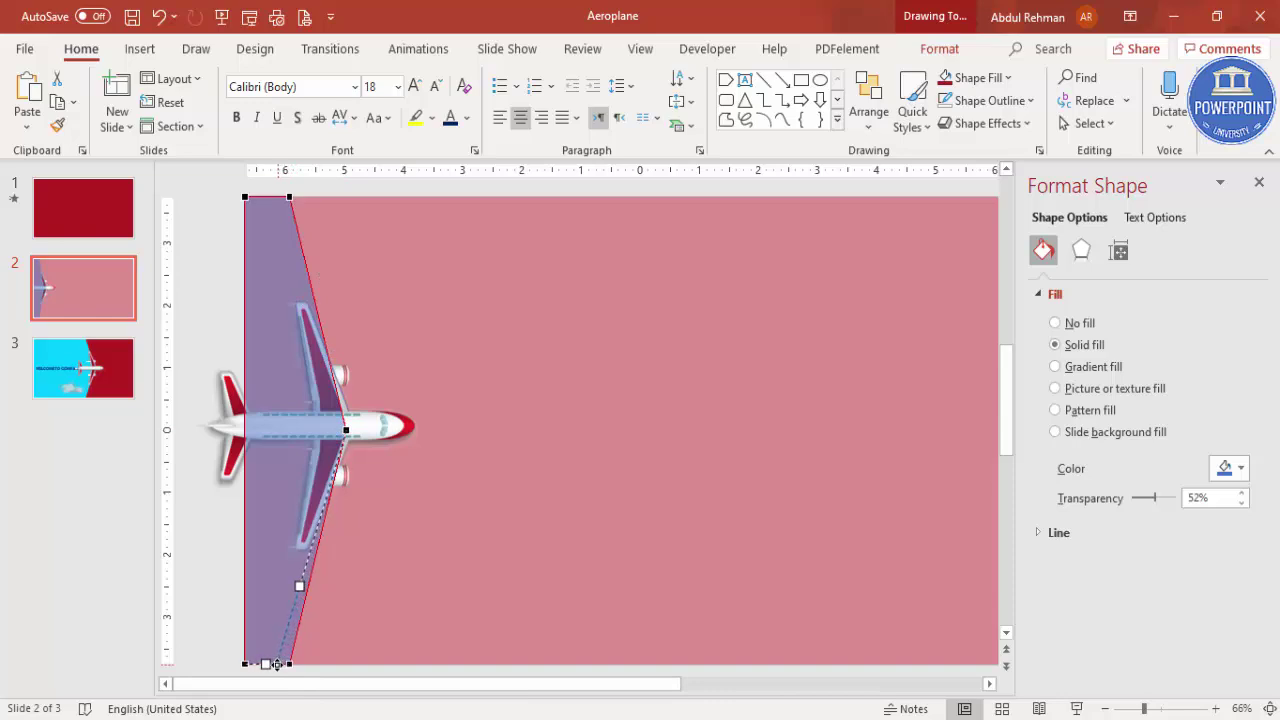
drag(276, 664, 266, 665)
click(289, 197)
drag(286, 198, 266, 200)
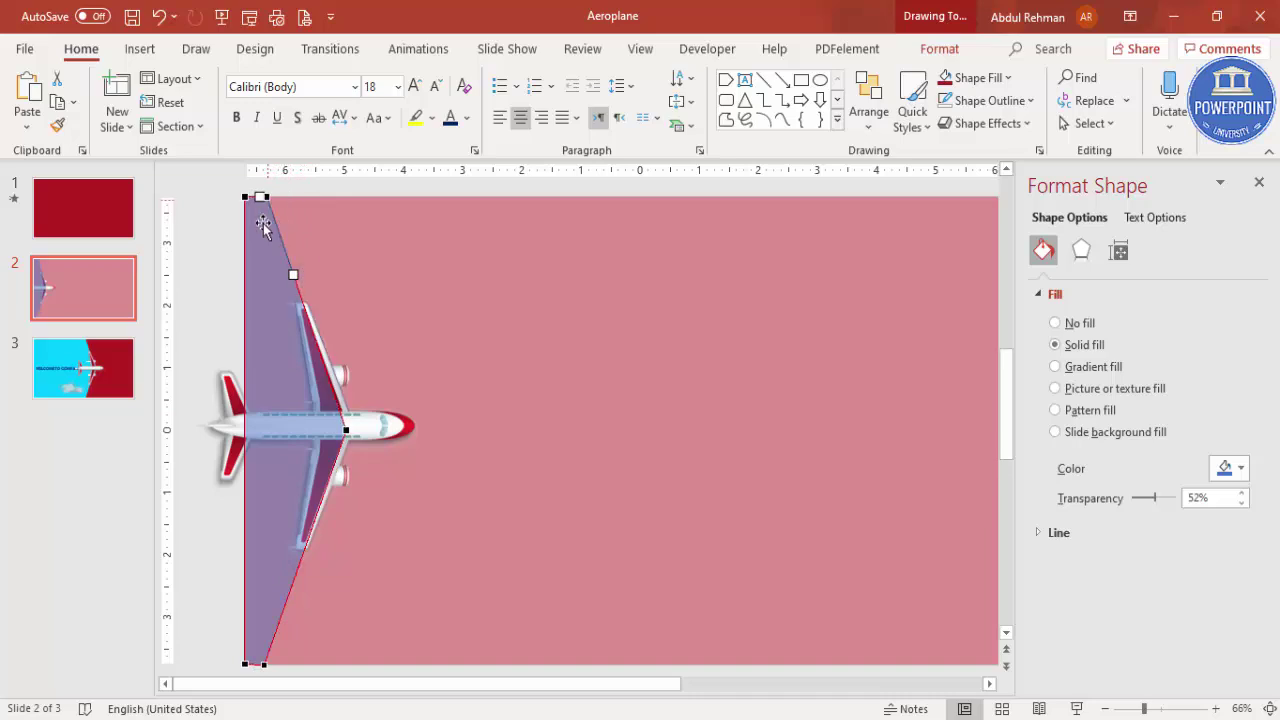
click(195, 260)
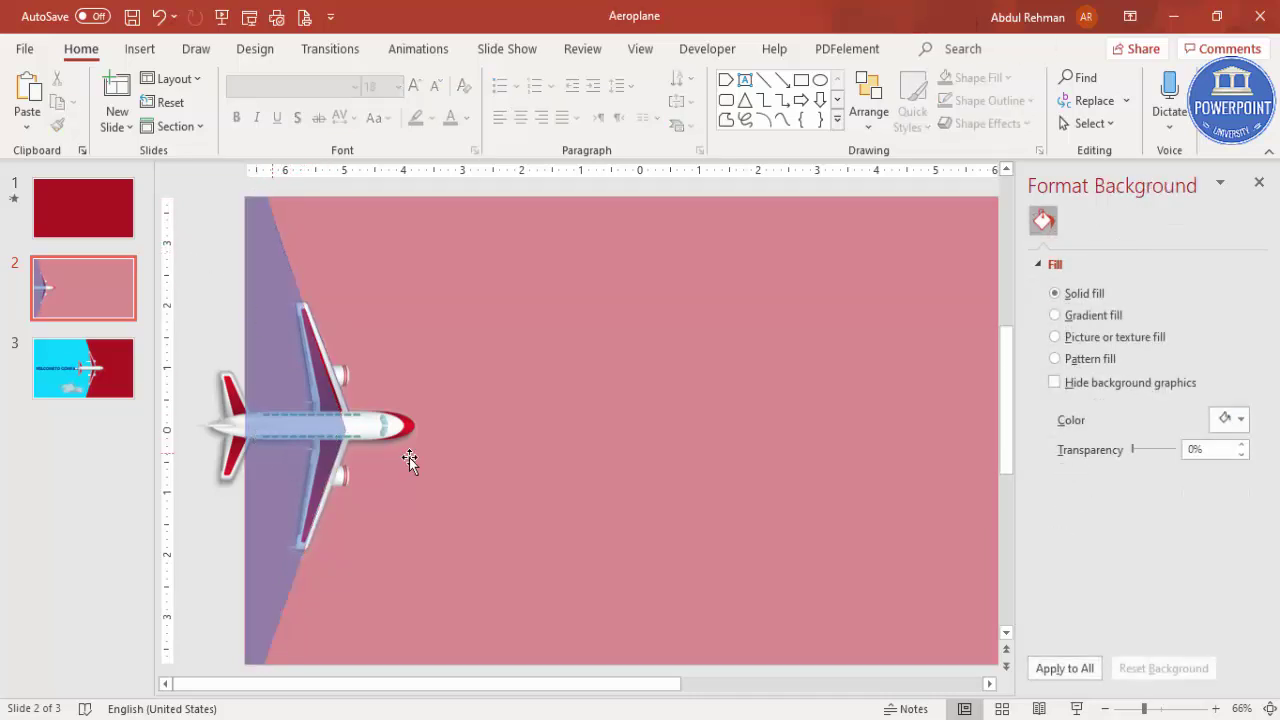
Subtract the wedge from the full-slide shape and set the resulting red shape to 0% transparency.
click(565, 340)
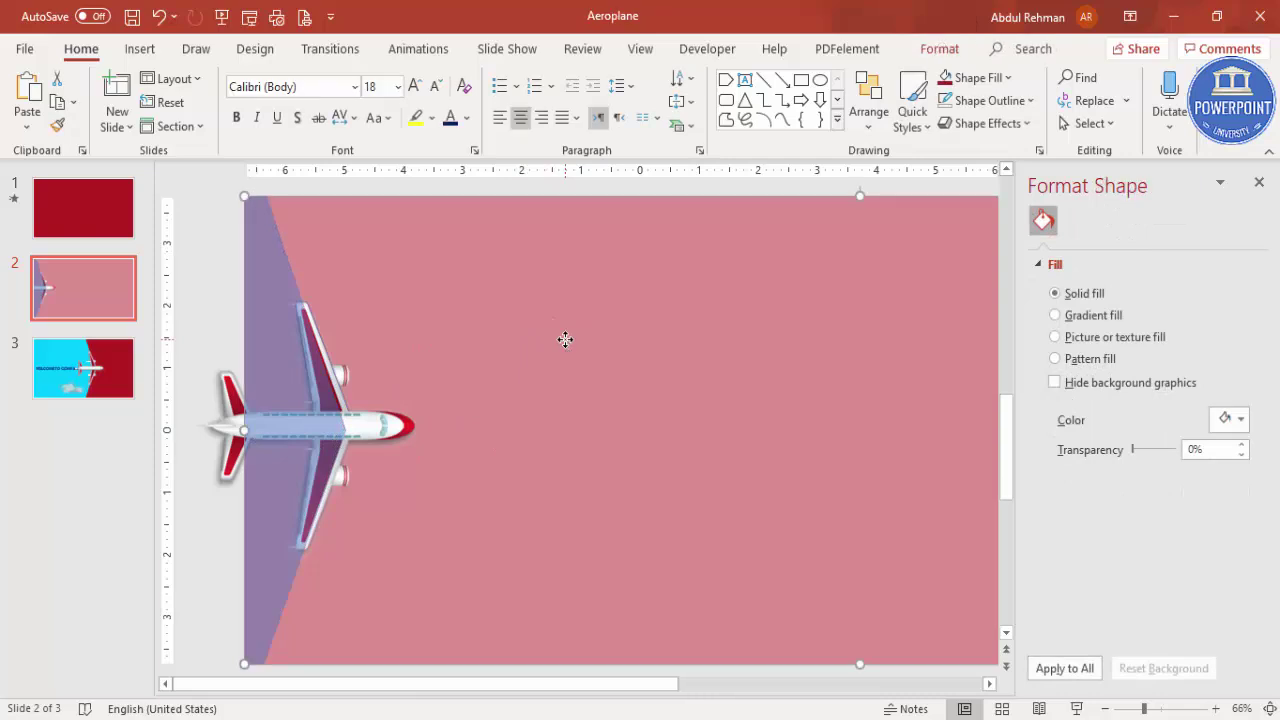
shift+click(281, 316)
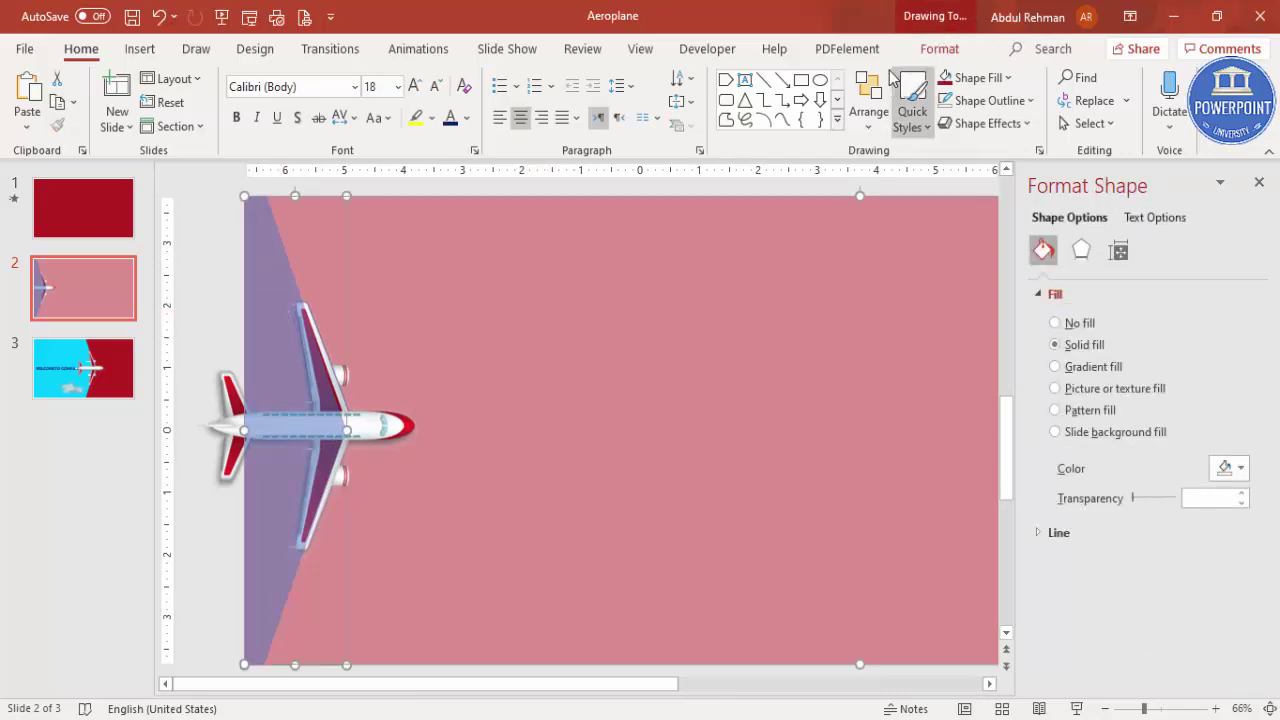
click(938, 49)
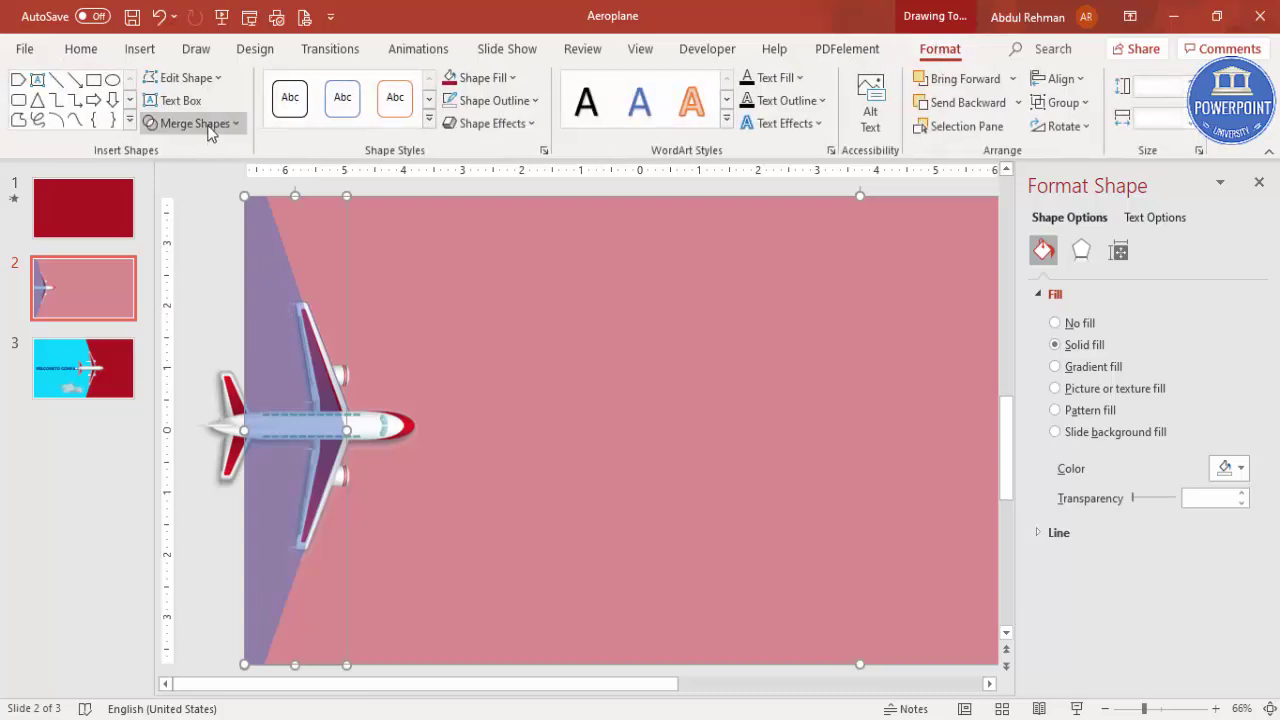
click(209, 126)
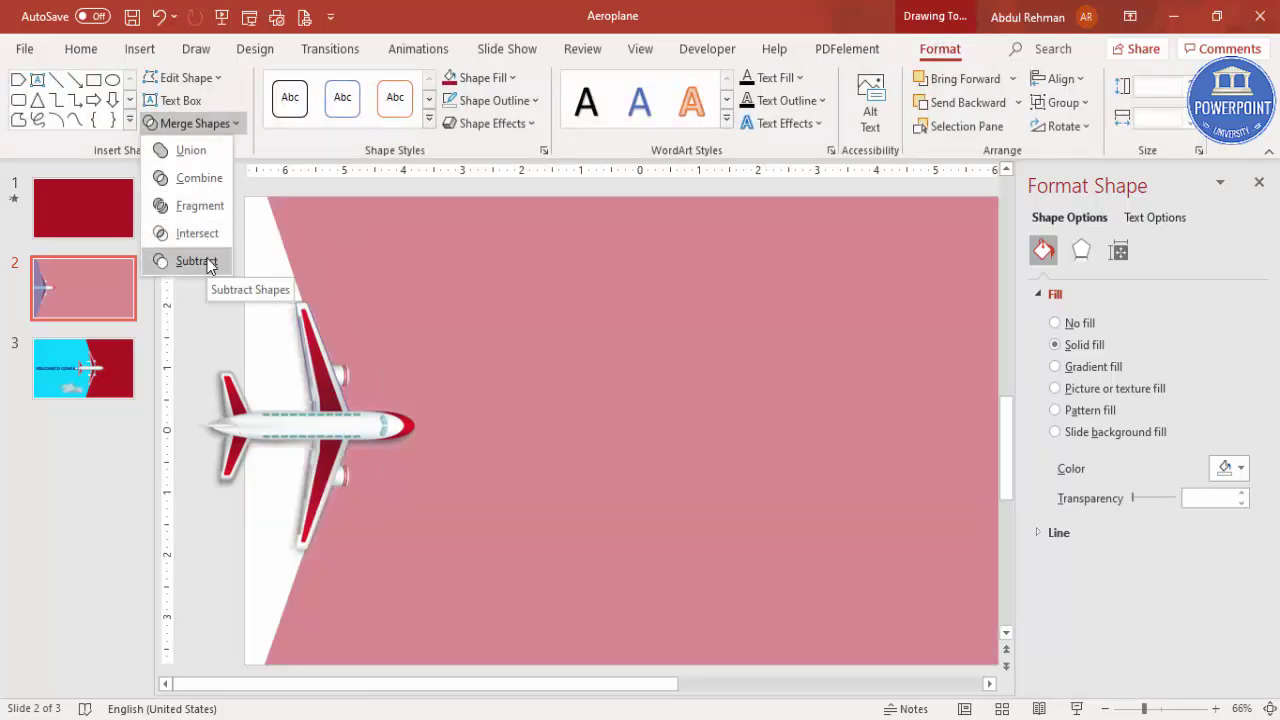
click(196, 261)
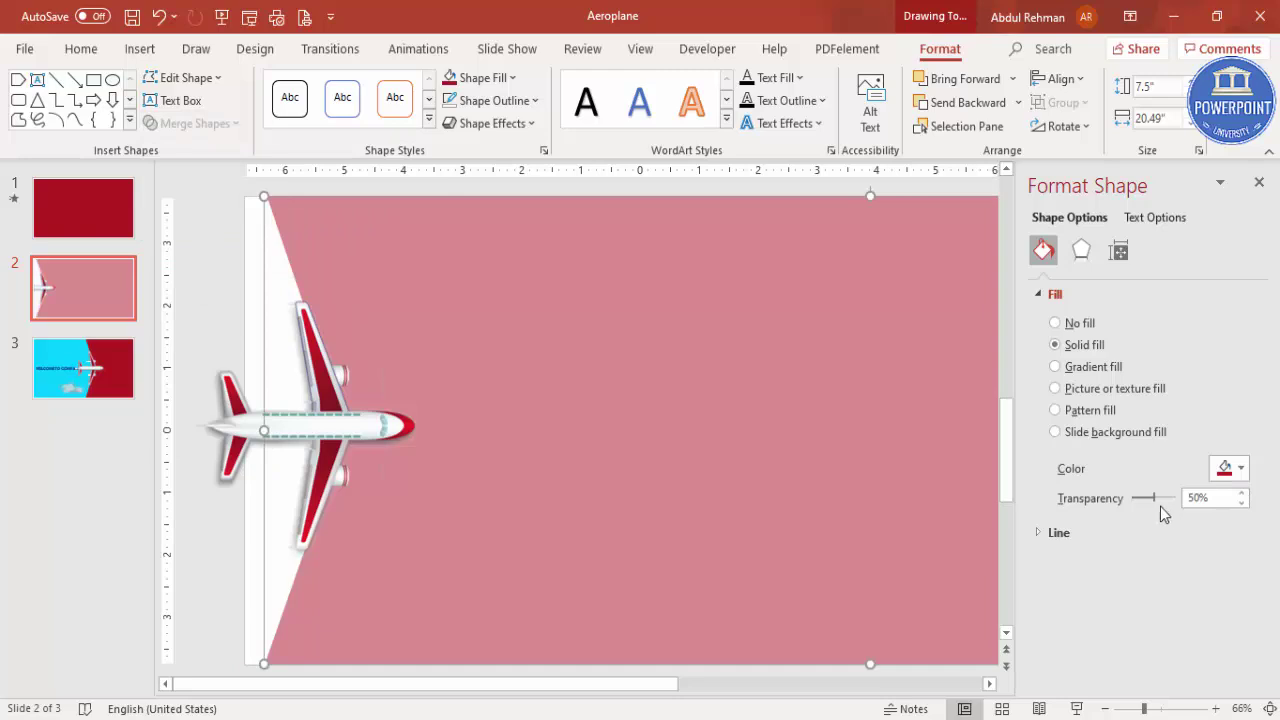
drag(1154, 503, 1105, 508)
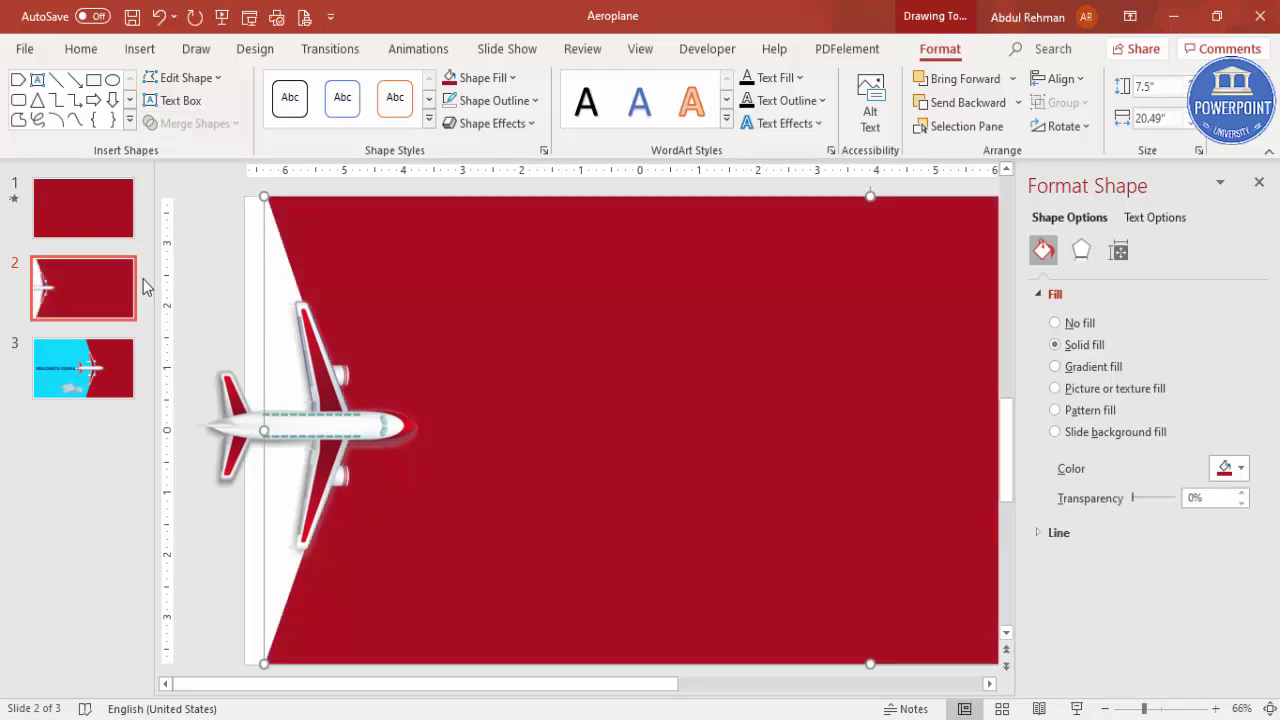
click(225, 273)
Select the airplane and red shape together and nudge them right twice.
click(350, 420)
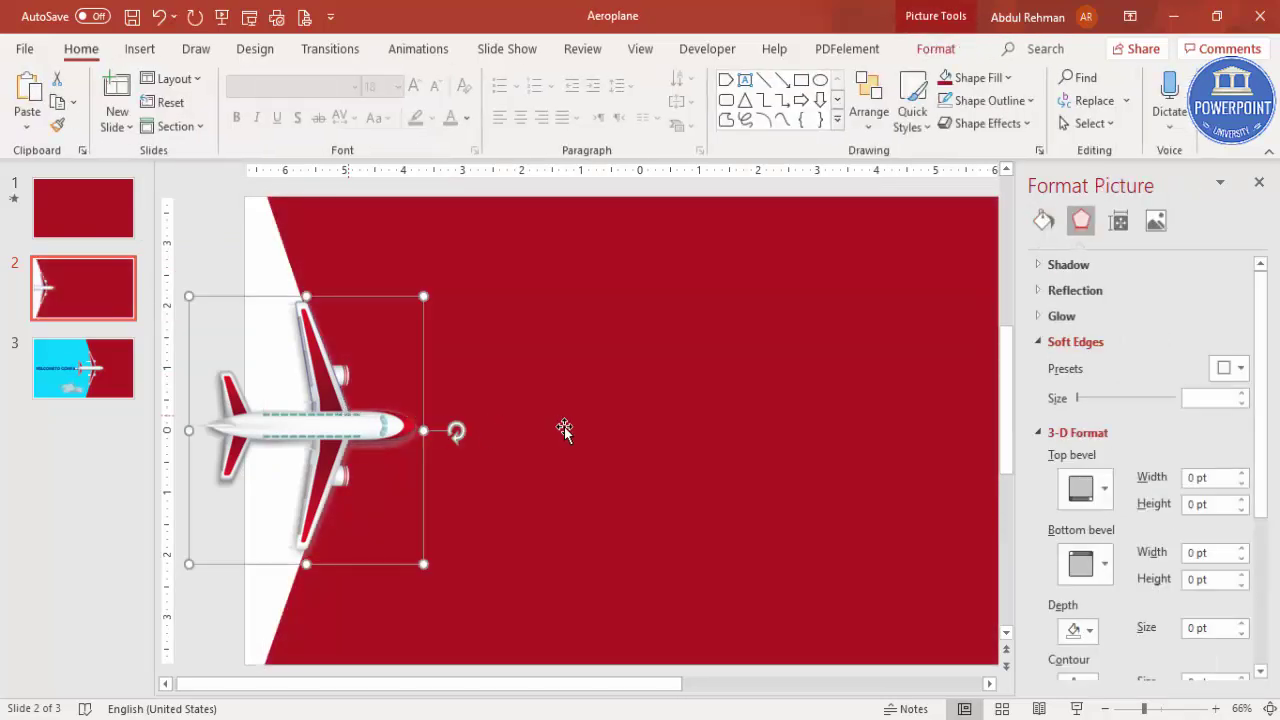
mouse_move(554, 430)
mouse_down()
mouse_move(726, 423)
mouse_move(538, 421)
mouse_up()
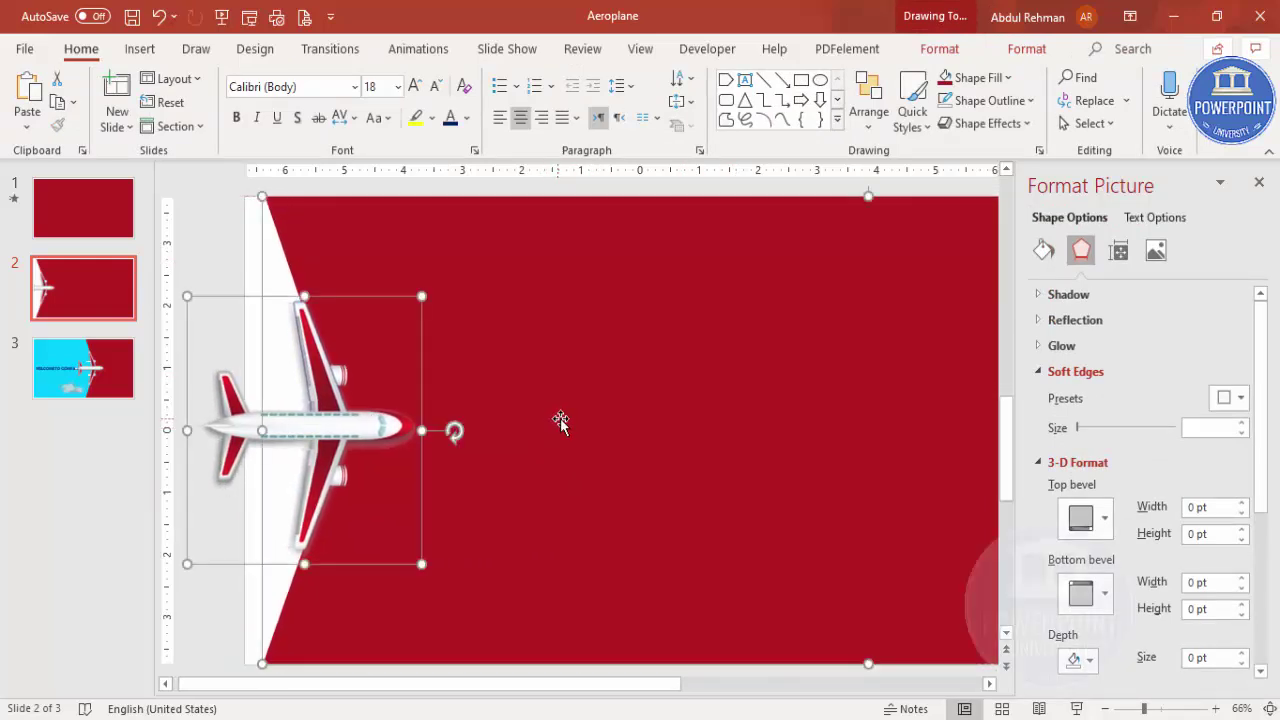
click(195, 261)
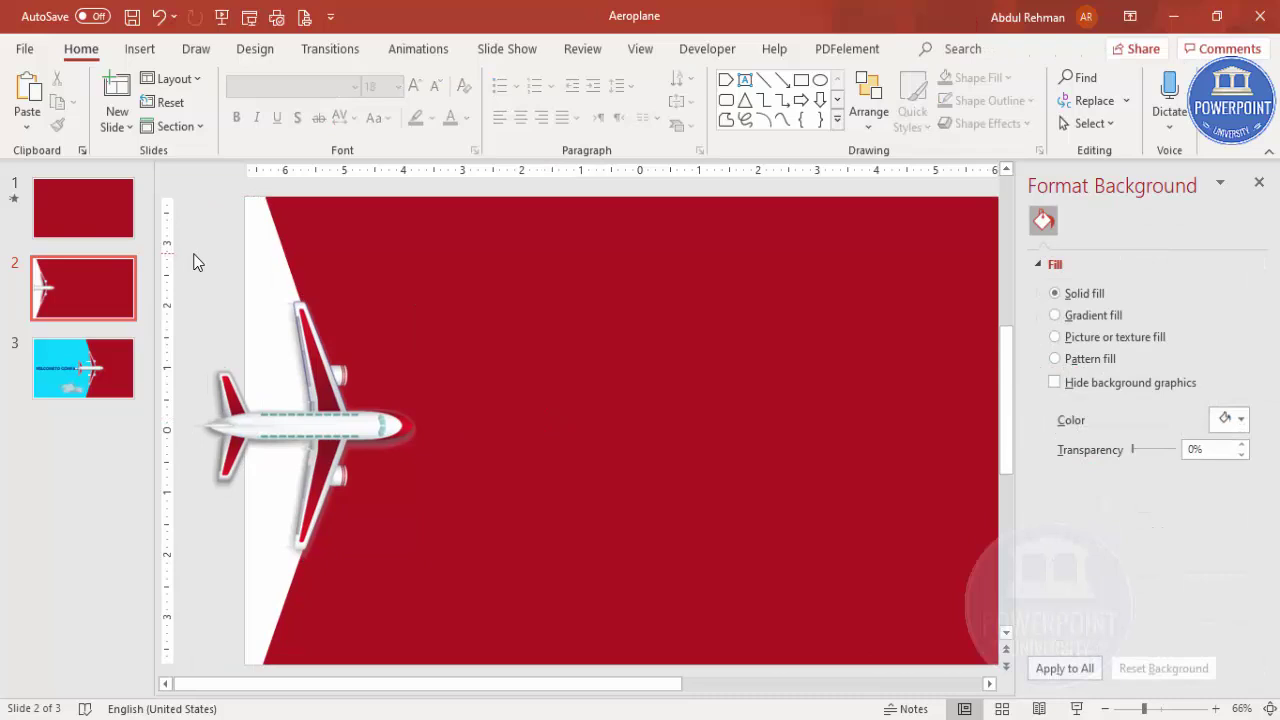
click(311, 426)
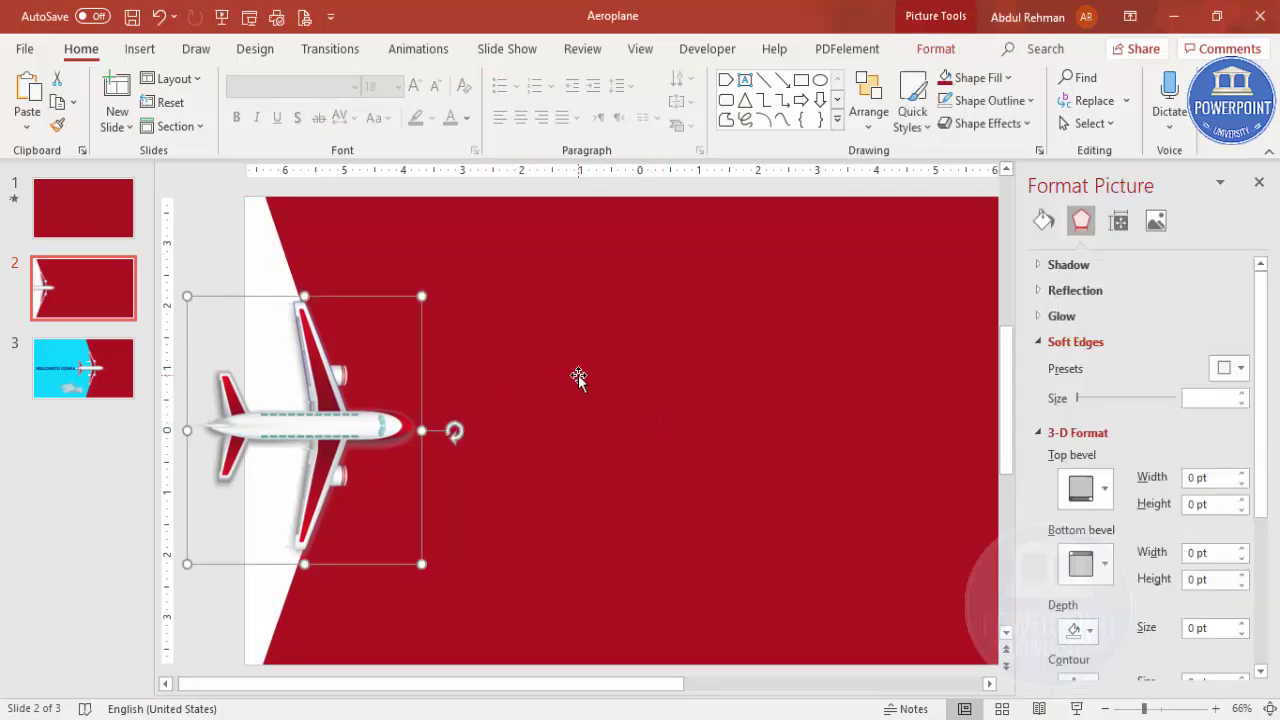
shift+click(578, 375)
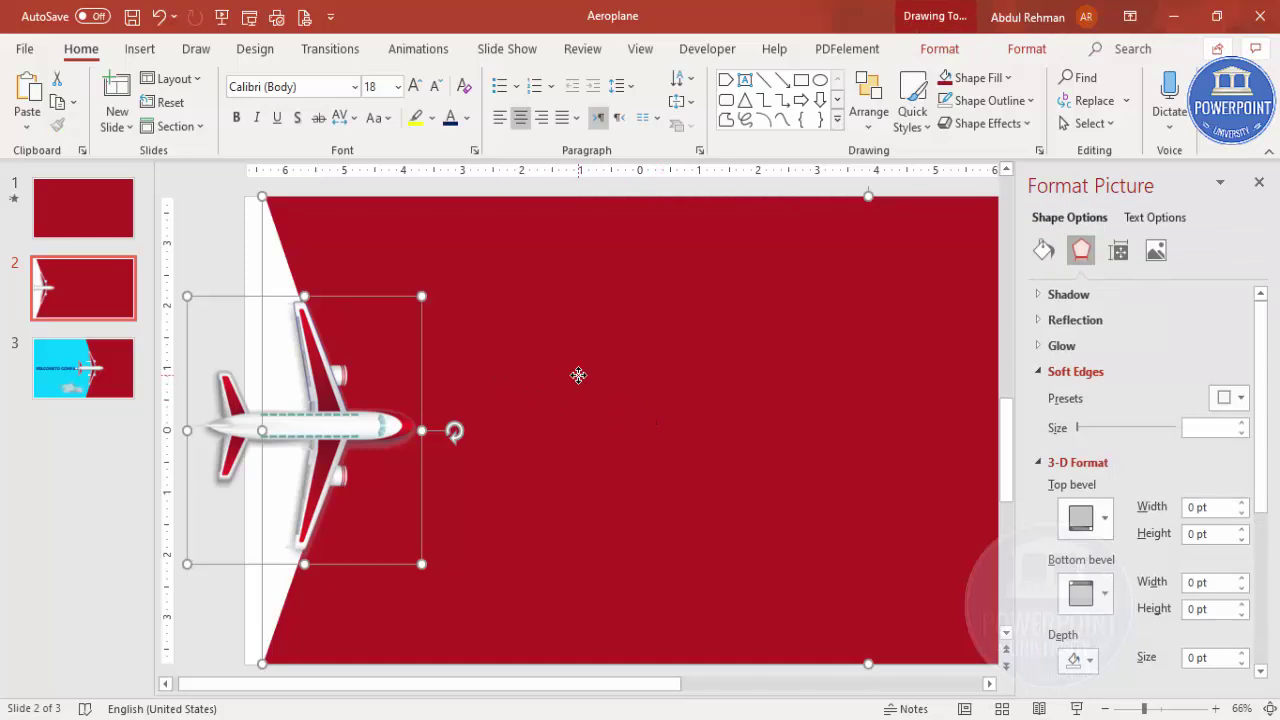
key(Right)
key(Right)
key(Right)
key(Right)
key(Right)
key(Right)
key(Right)
key(Right)
key(Right)
key(Right)
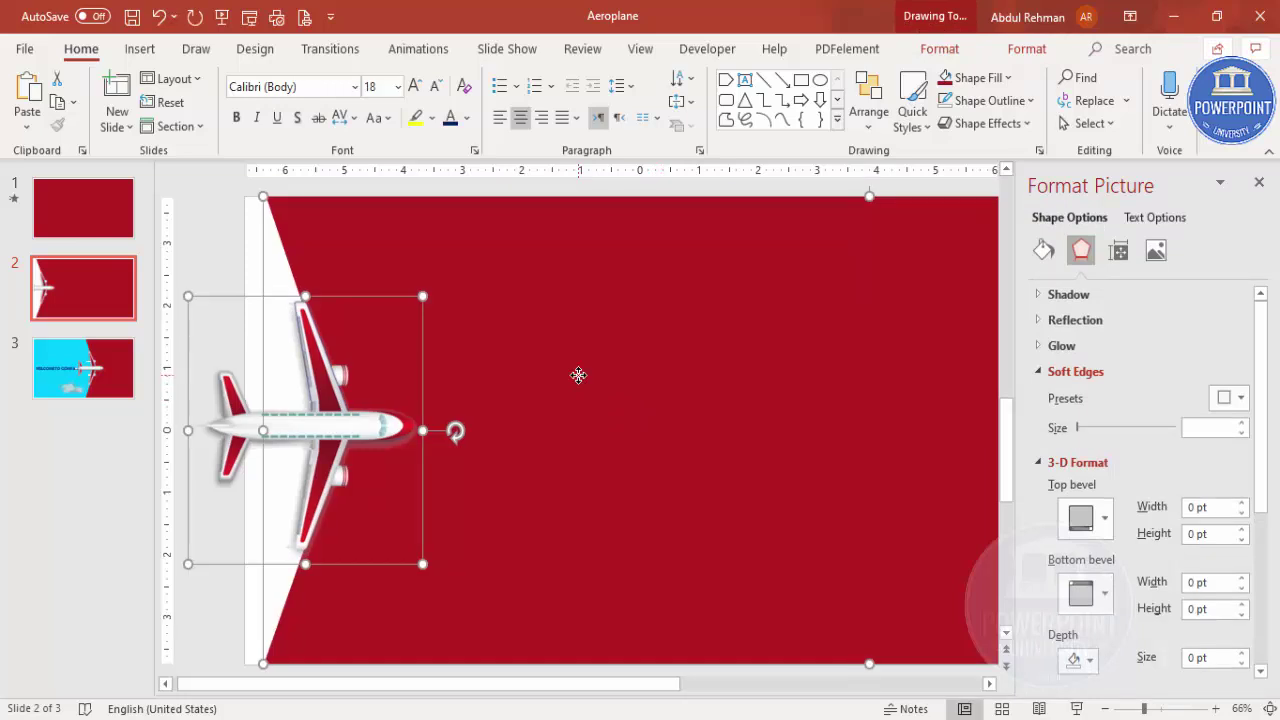
key(Right)
key(Right)
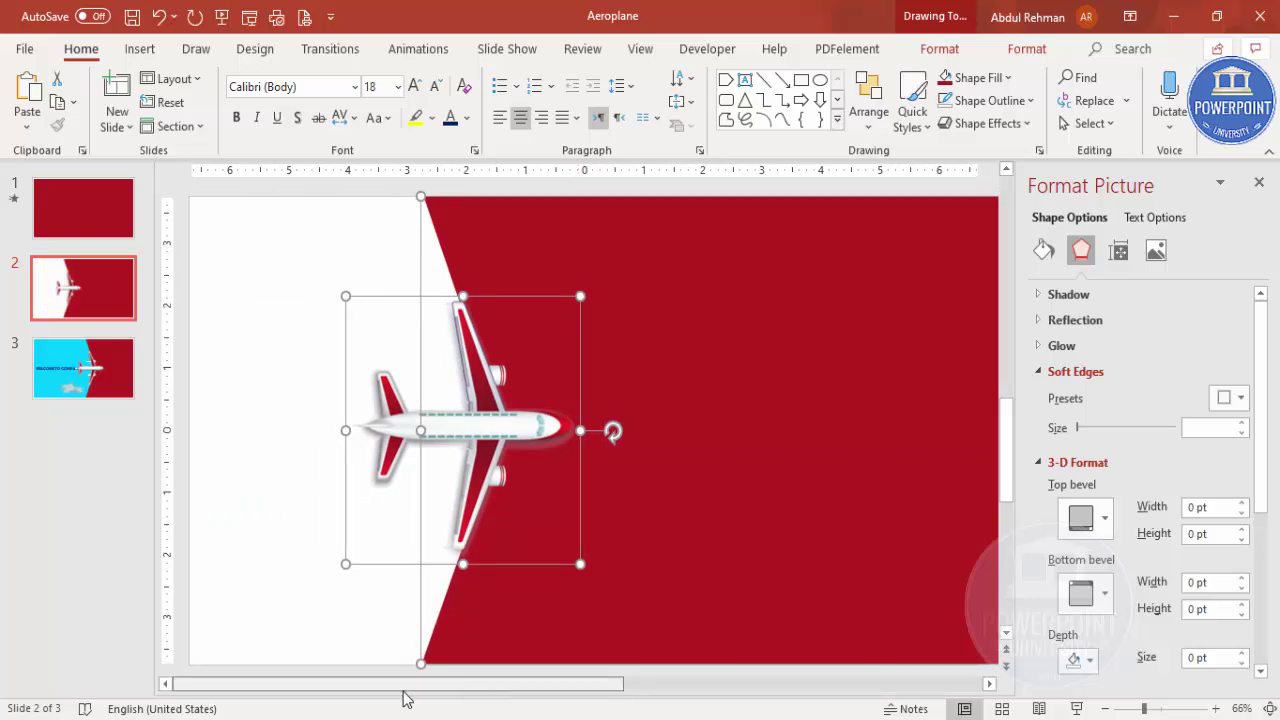
Fill the slide background with cyan.
click(245, 428)
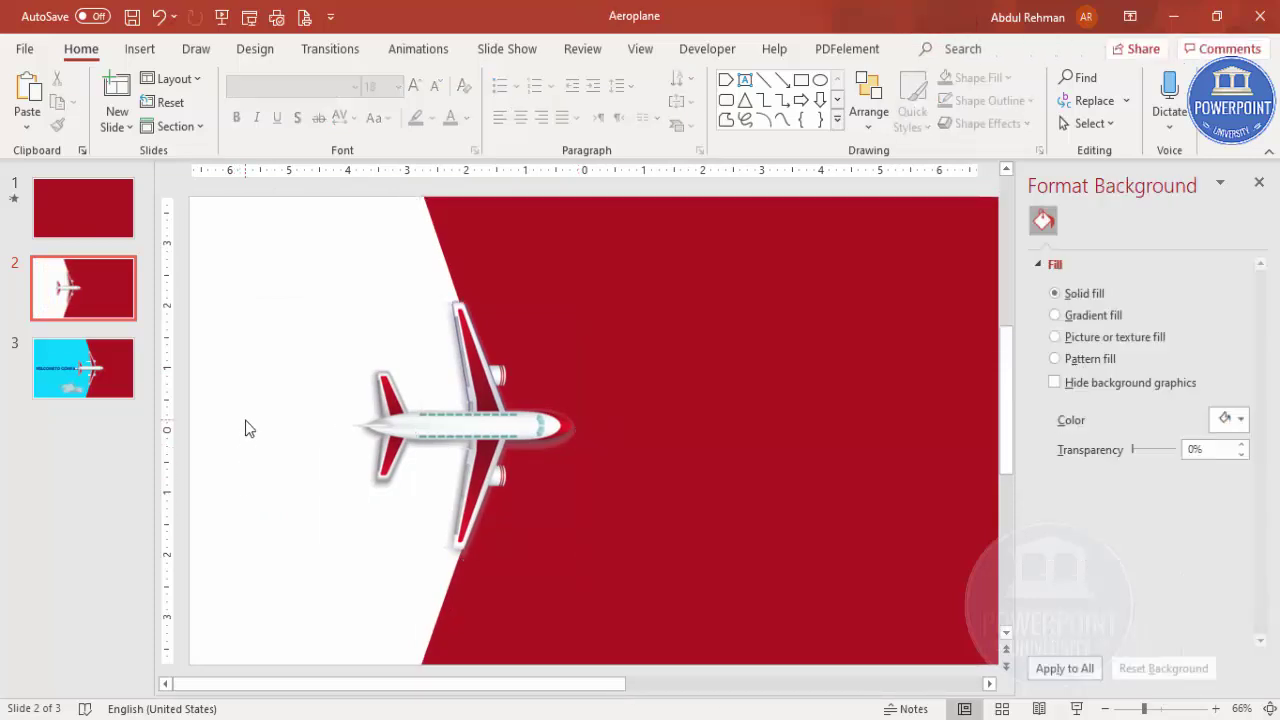
click(1225, 420)
click(1143, 345)
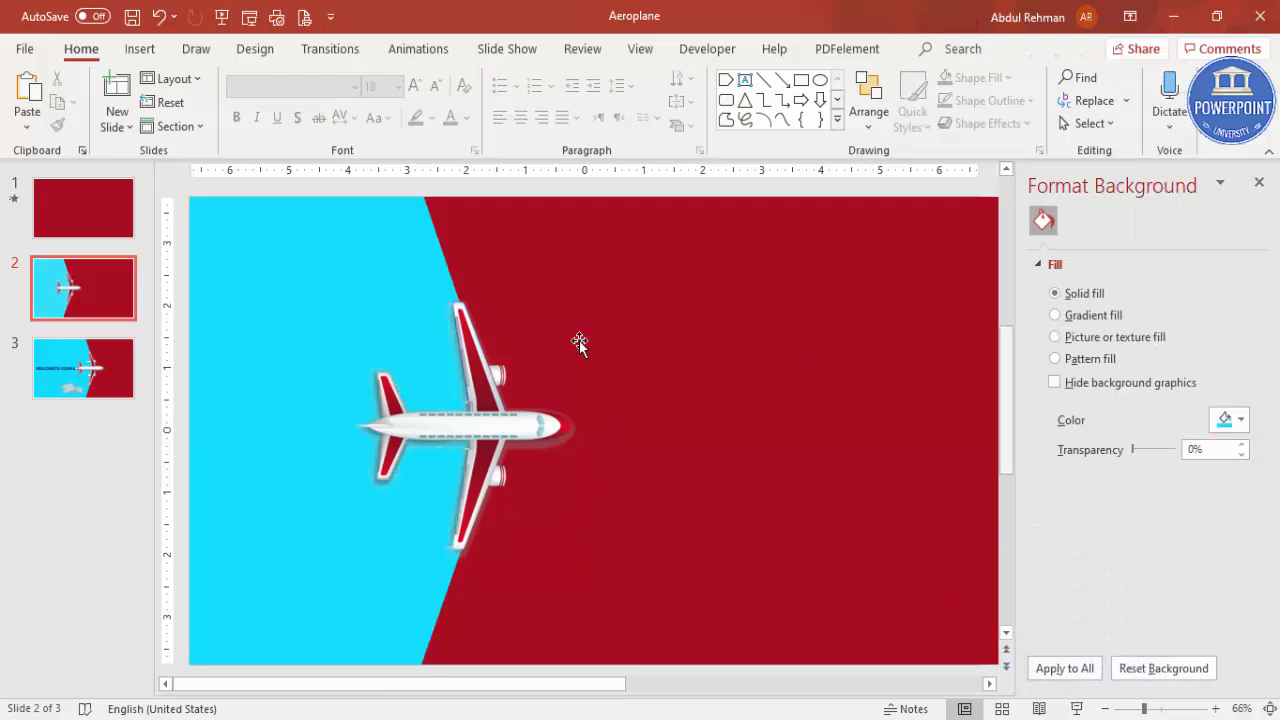
Nudge the airplane and red shape one more step right and turn on slide guides.
click(493, 418)
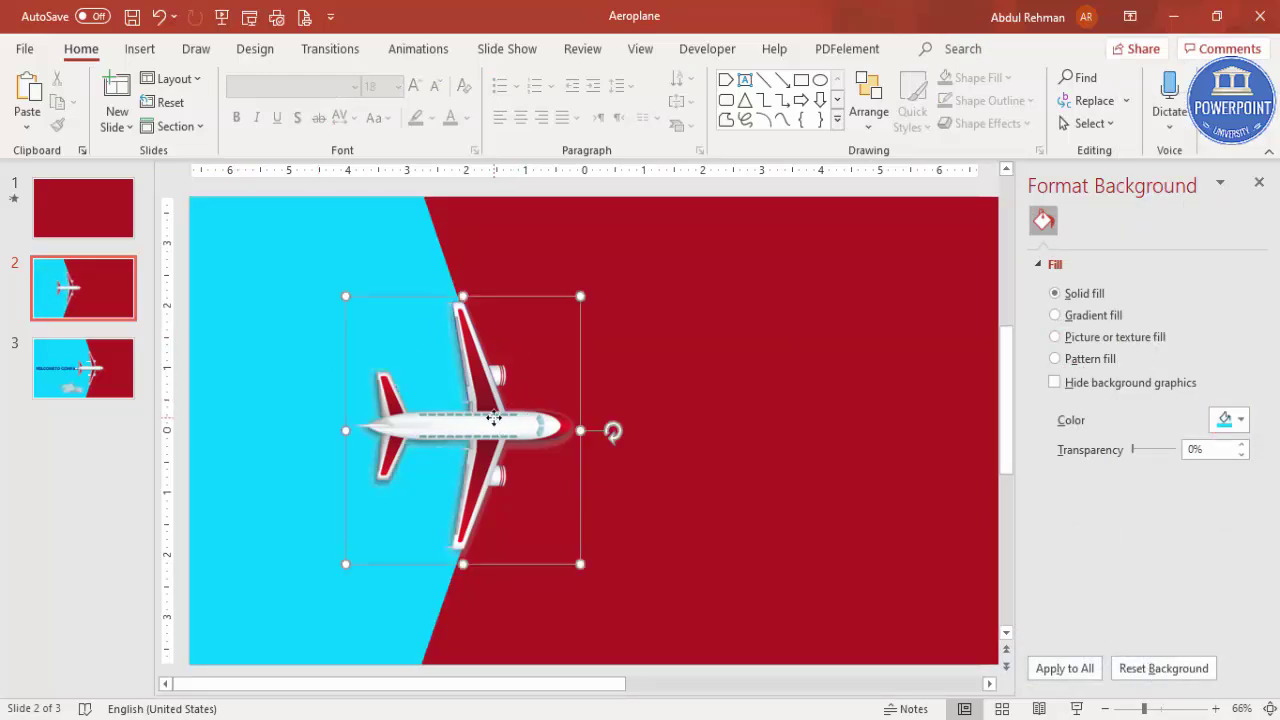
shift+click(689, 417)
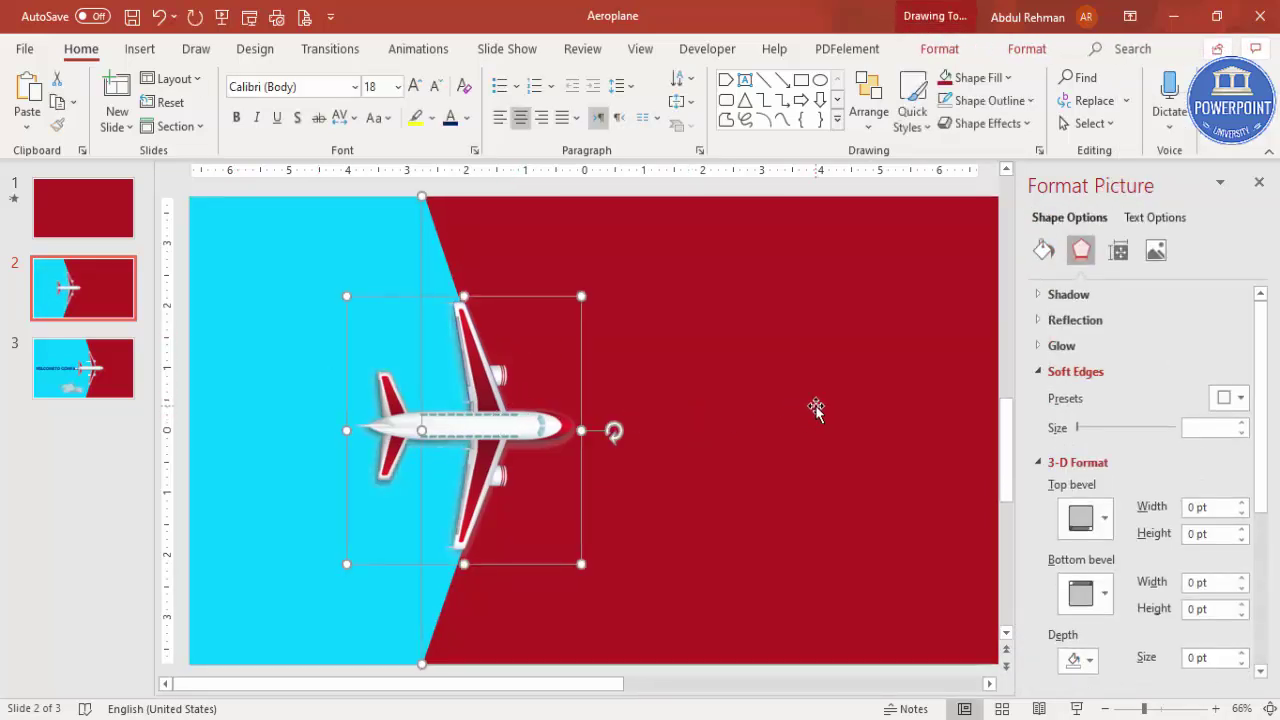
key(Right)
key(Right)
key(Right)
key(Right)
key(Right)
key(Right)
key(Right)
key(Right)
key(Right)
key(Right)
key(Right)
key(Right)
key(Right)
key(Right)
key(Right)
key(Right)
key(Right)
key(Right)
key(Right)
key(Right)
key(Right)
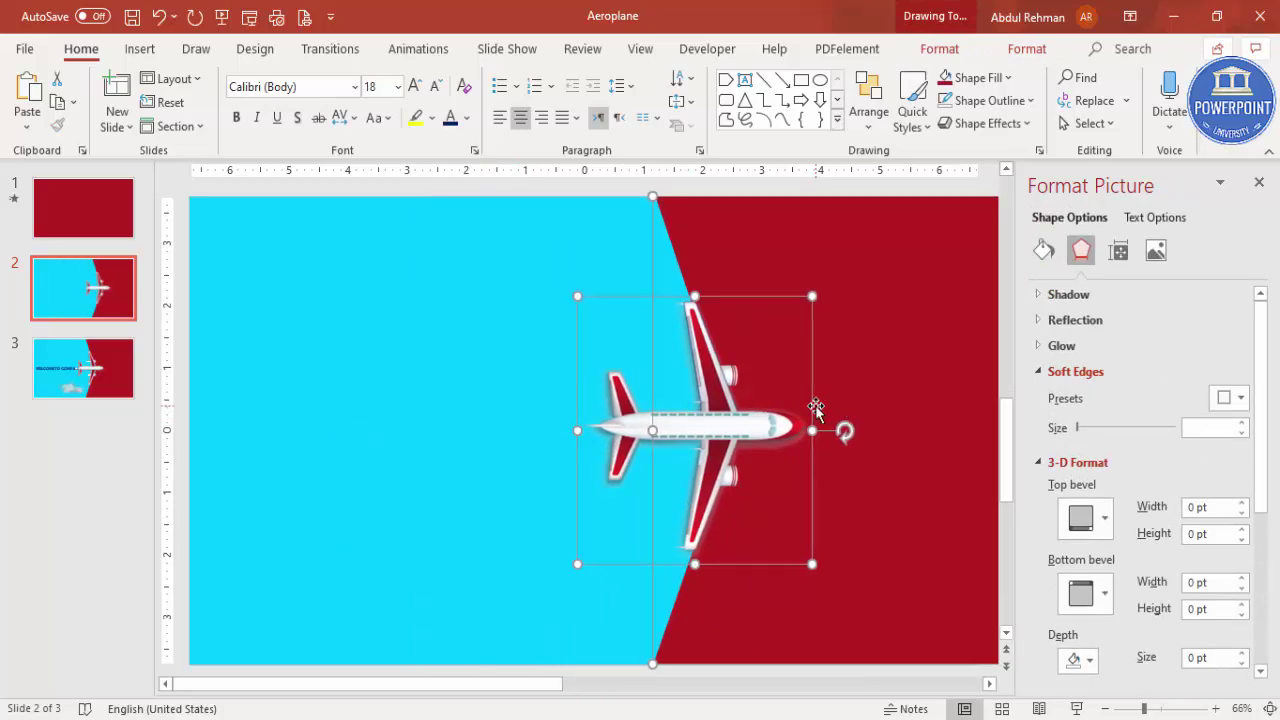
click(360, 391)
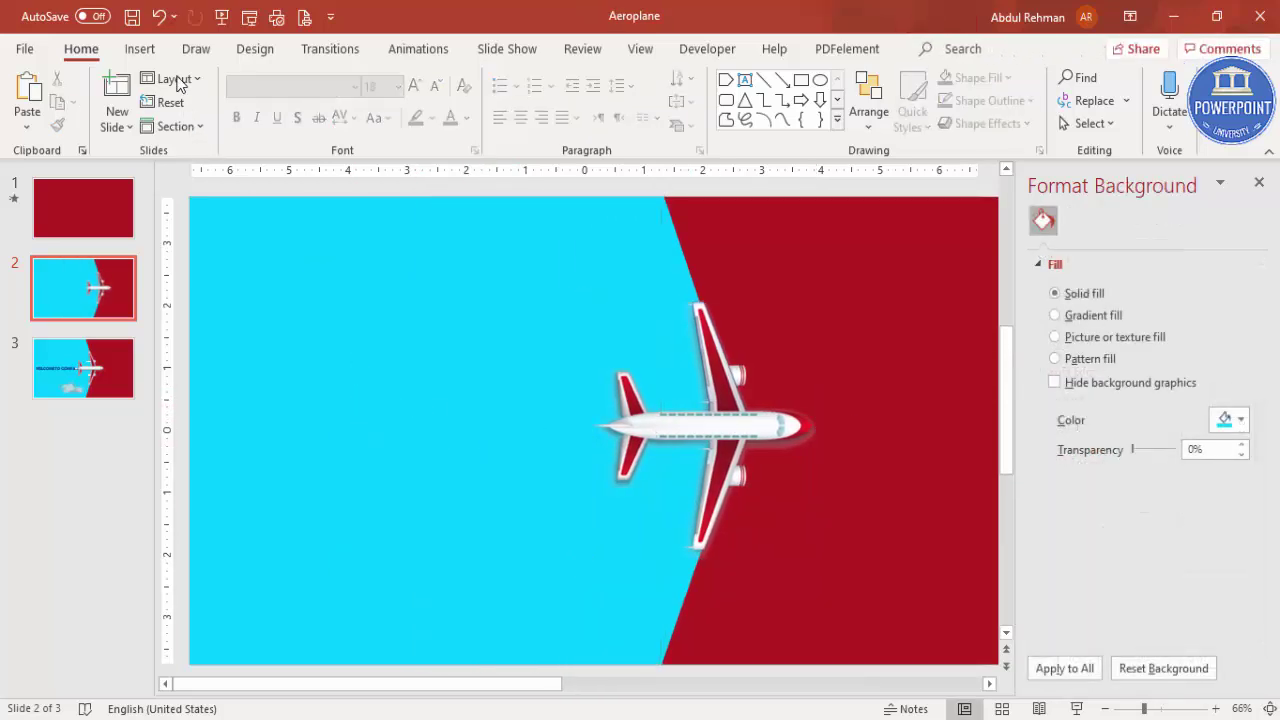
click(638, 49)
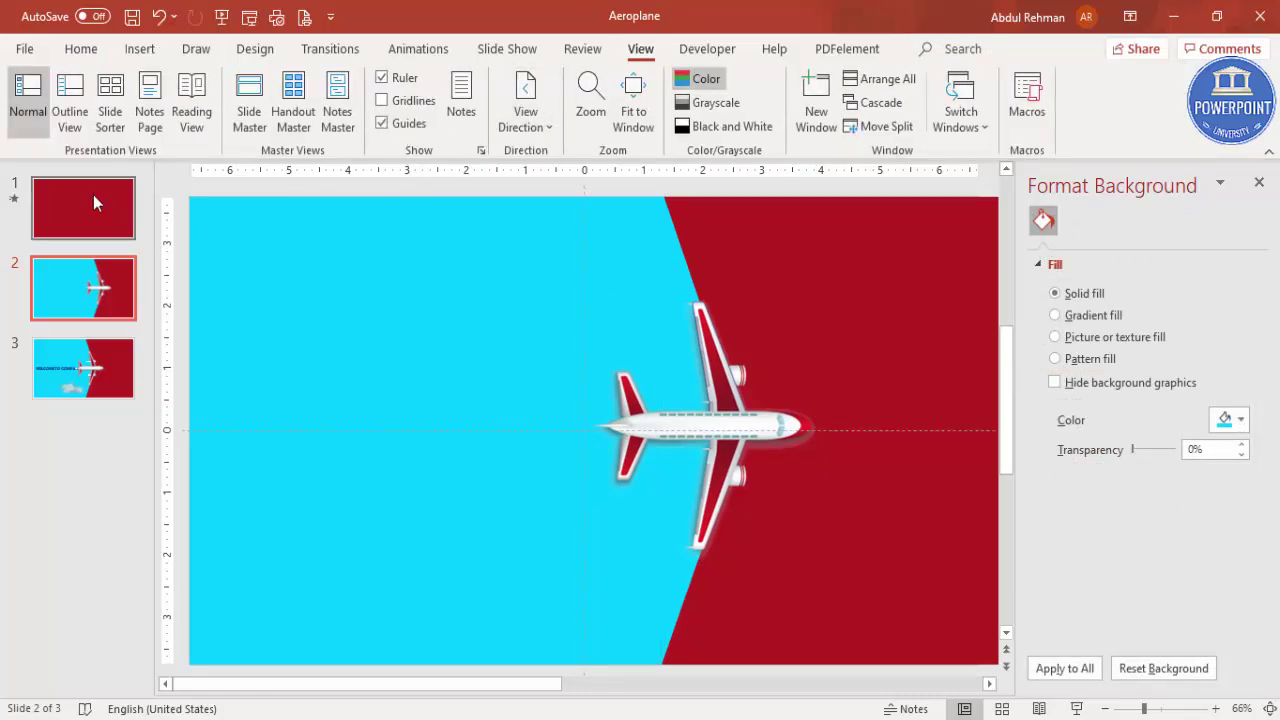
click(140, 49)
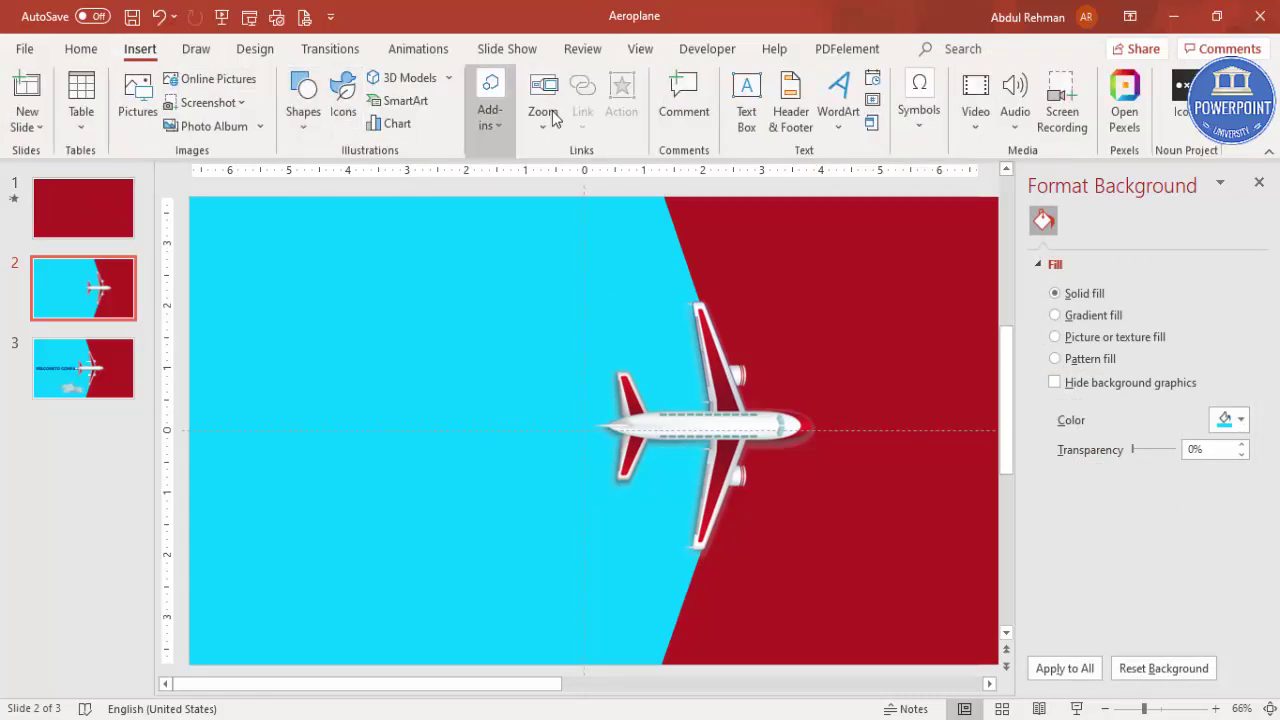
Add a text box left of the airplane reading 'WELCOME TO MY COMPANY'.
click(744, 112)
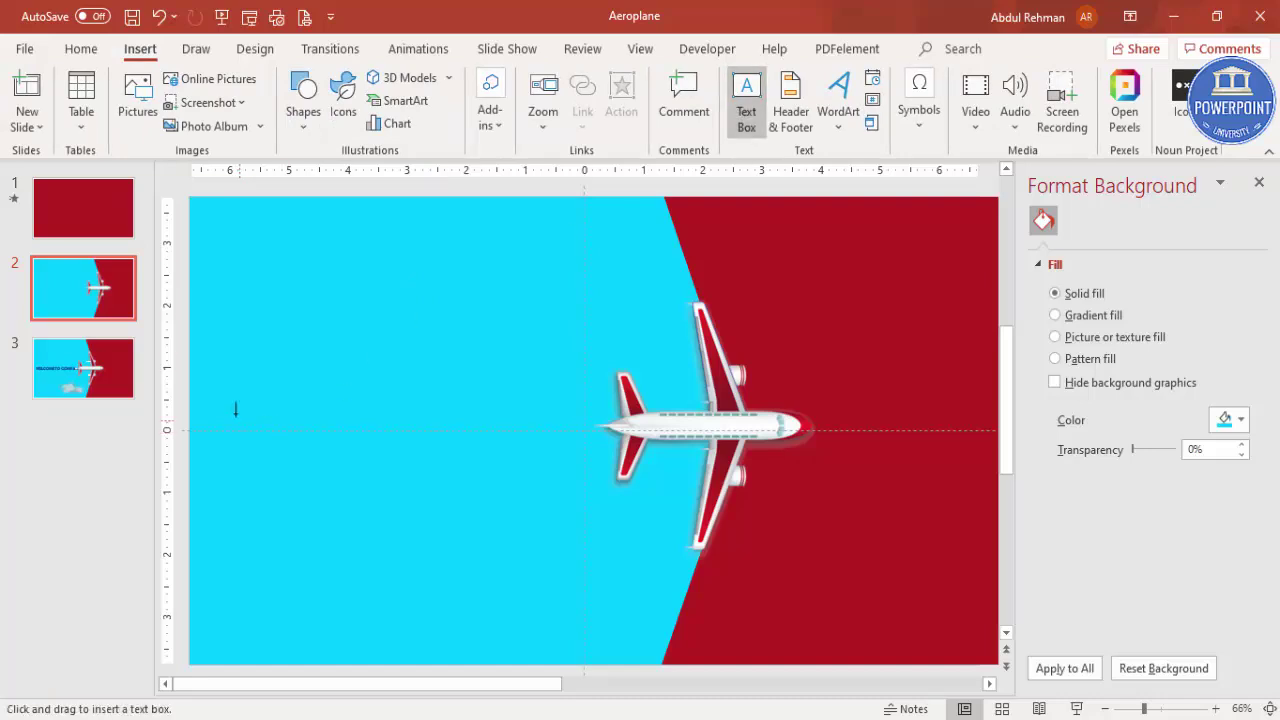
drag(227, 402, 594, 451)
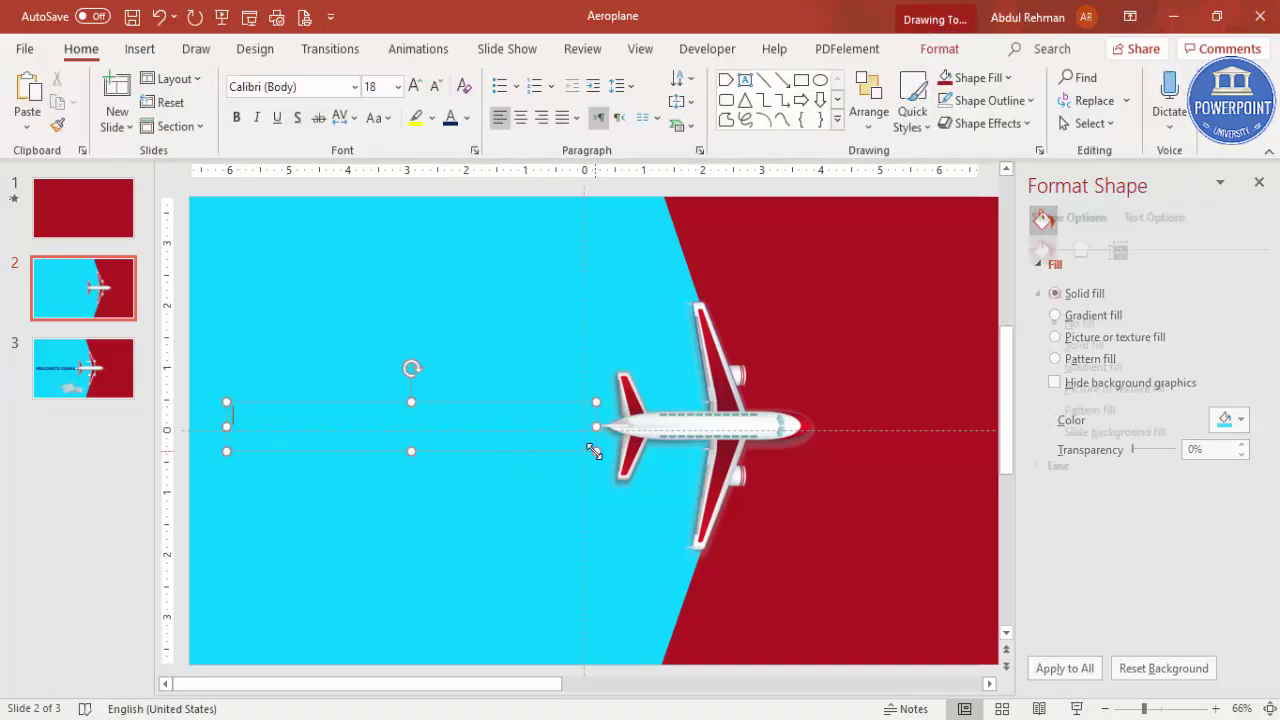
text(WELCO)
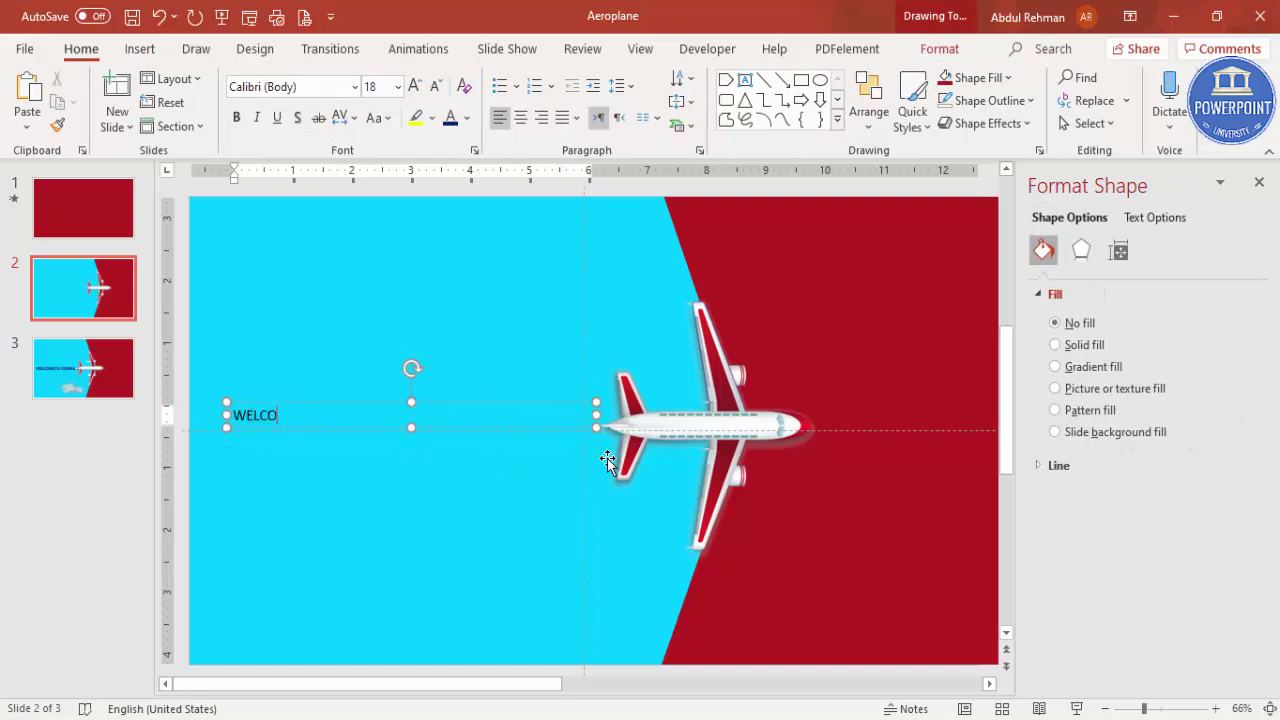
text(ME TO)
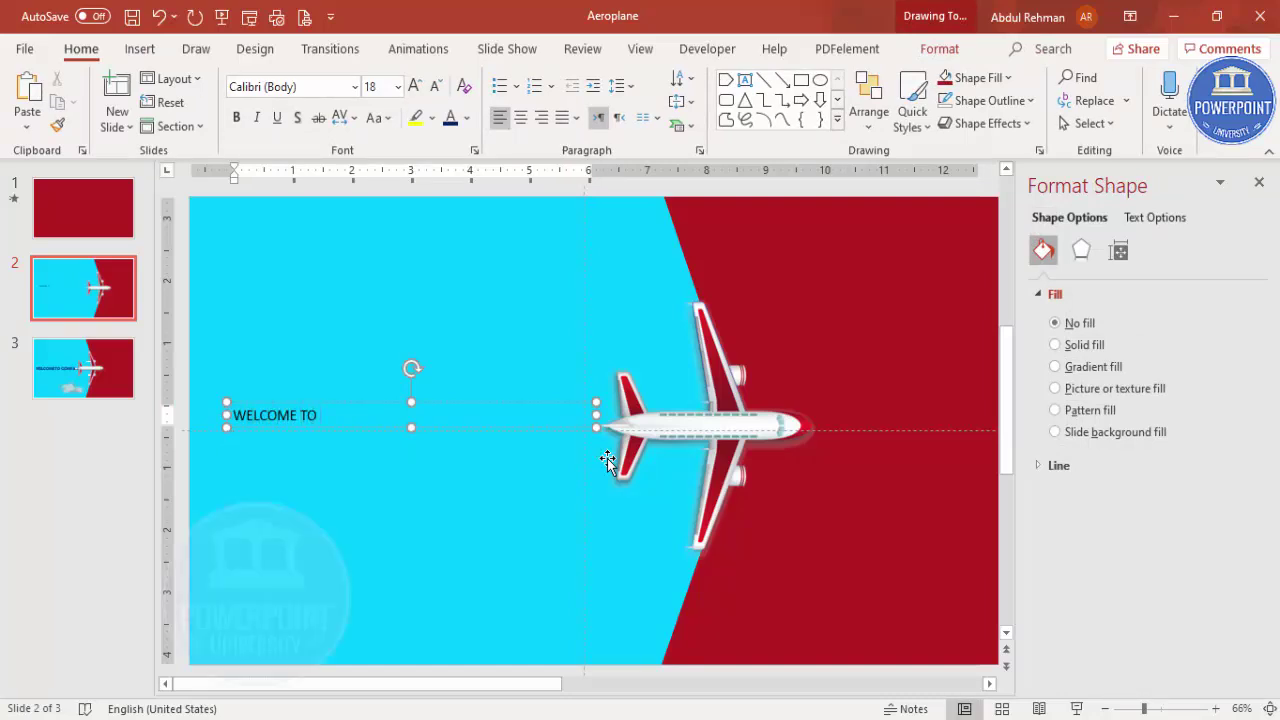
text( MY COMPANY)
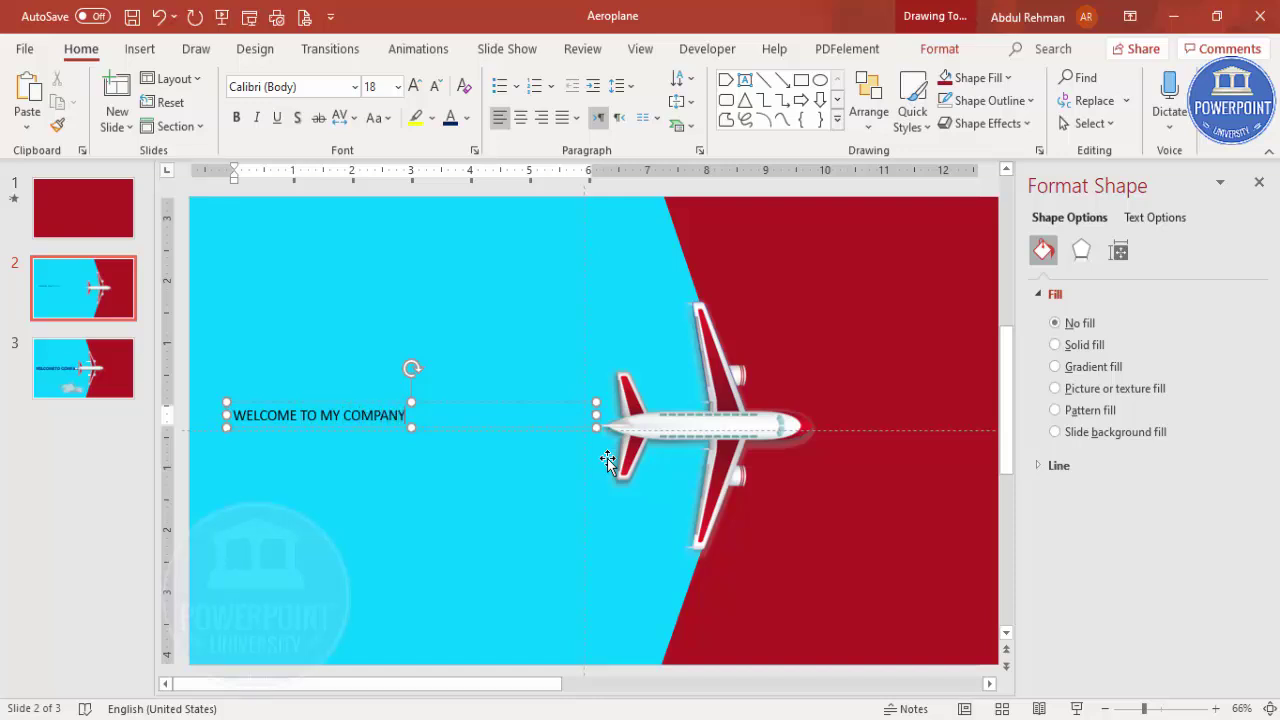
Format the heading in Oswald, size 28, with Loose character spacing.
click(443, 403)
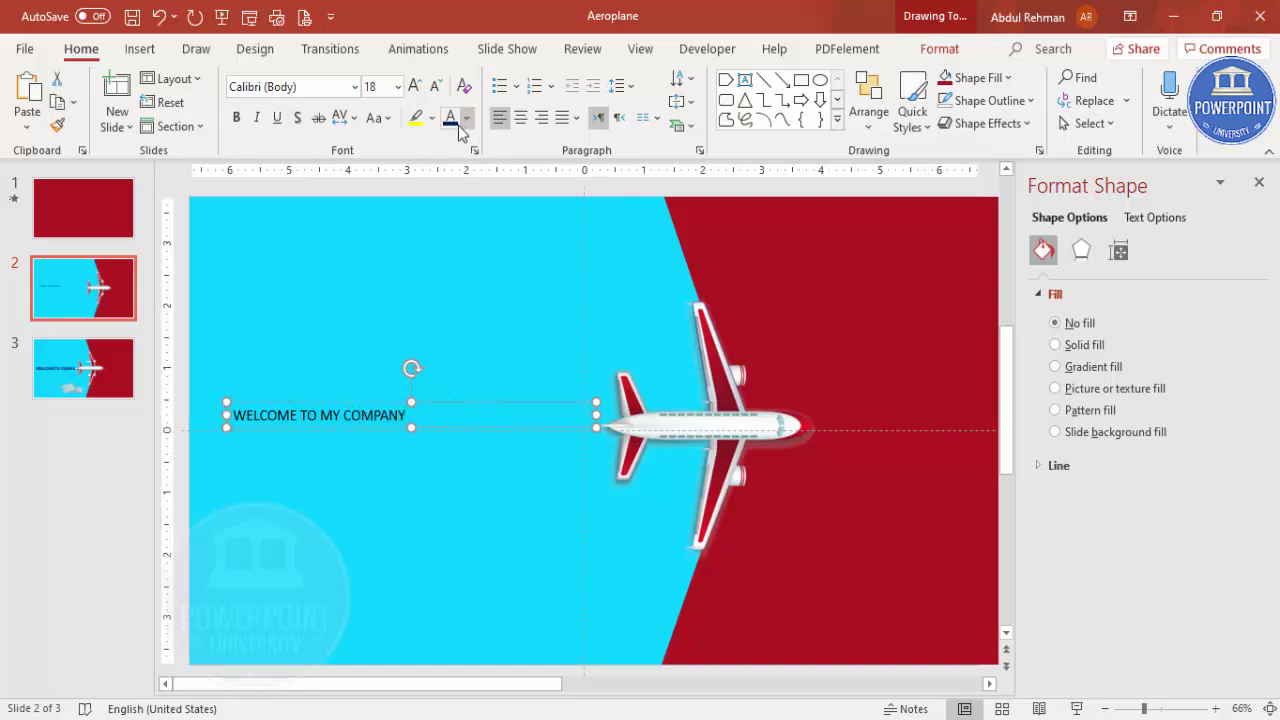
click(339, 92)
text(Oswald)
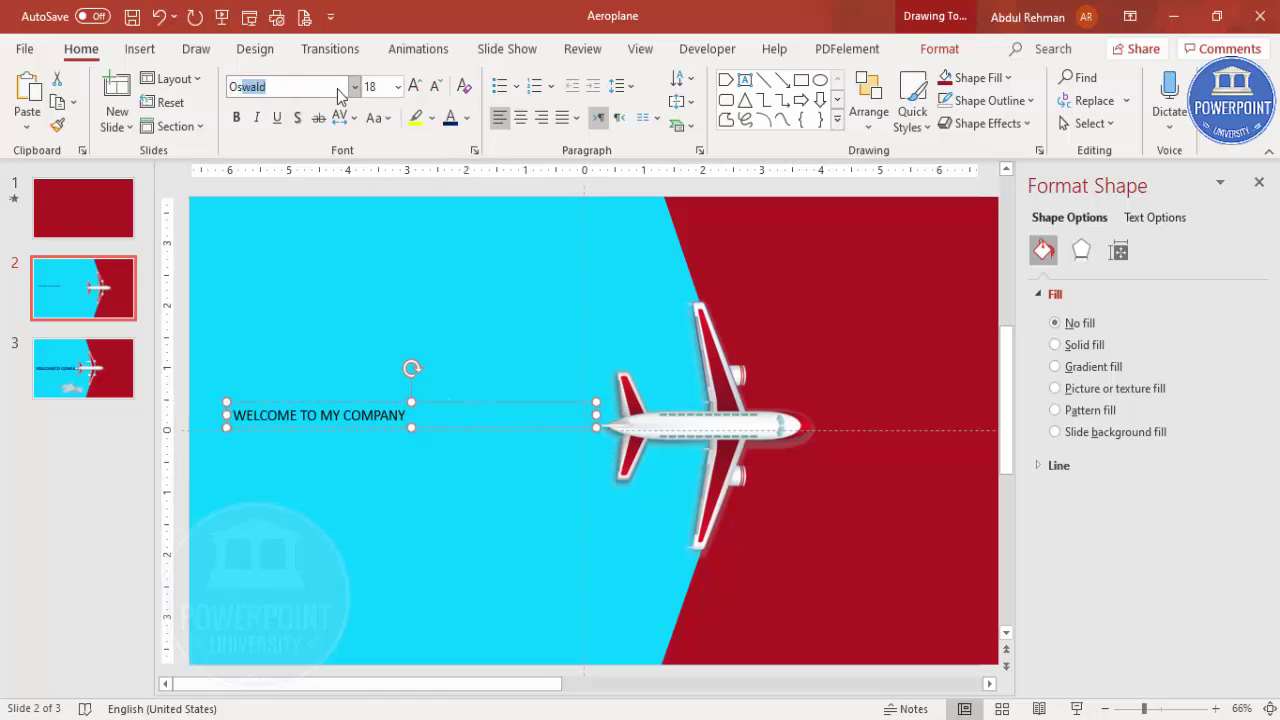
key(Return)
click(344, 118)
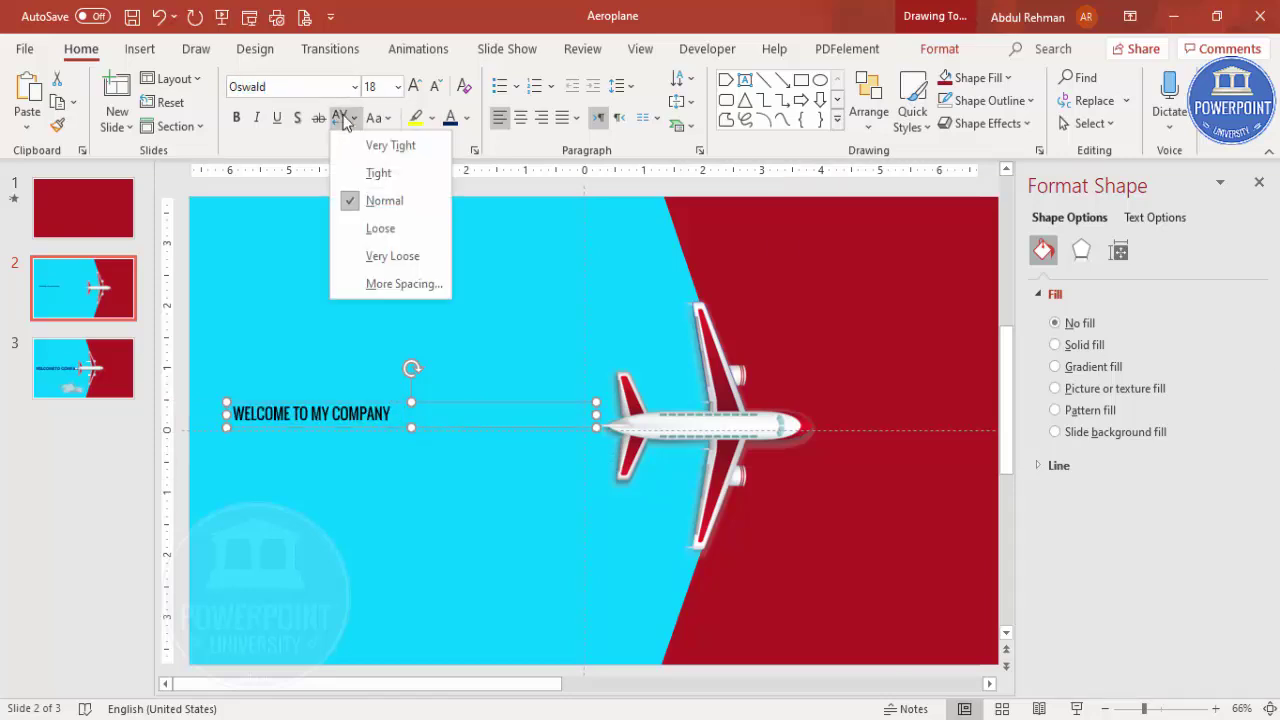
click(382, 228)
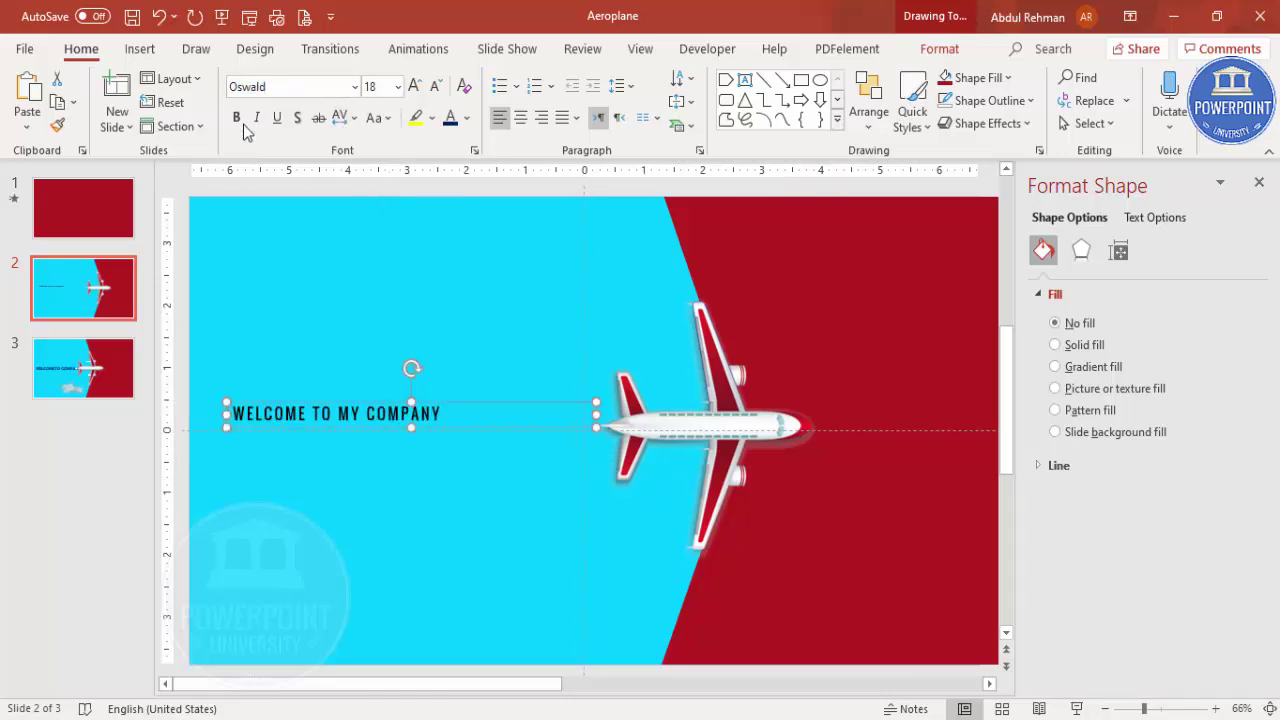
click(415, 88)
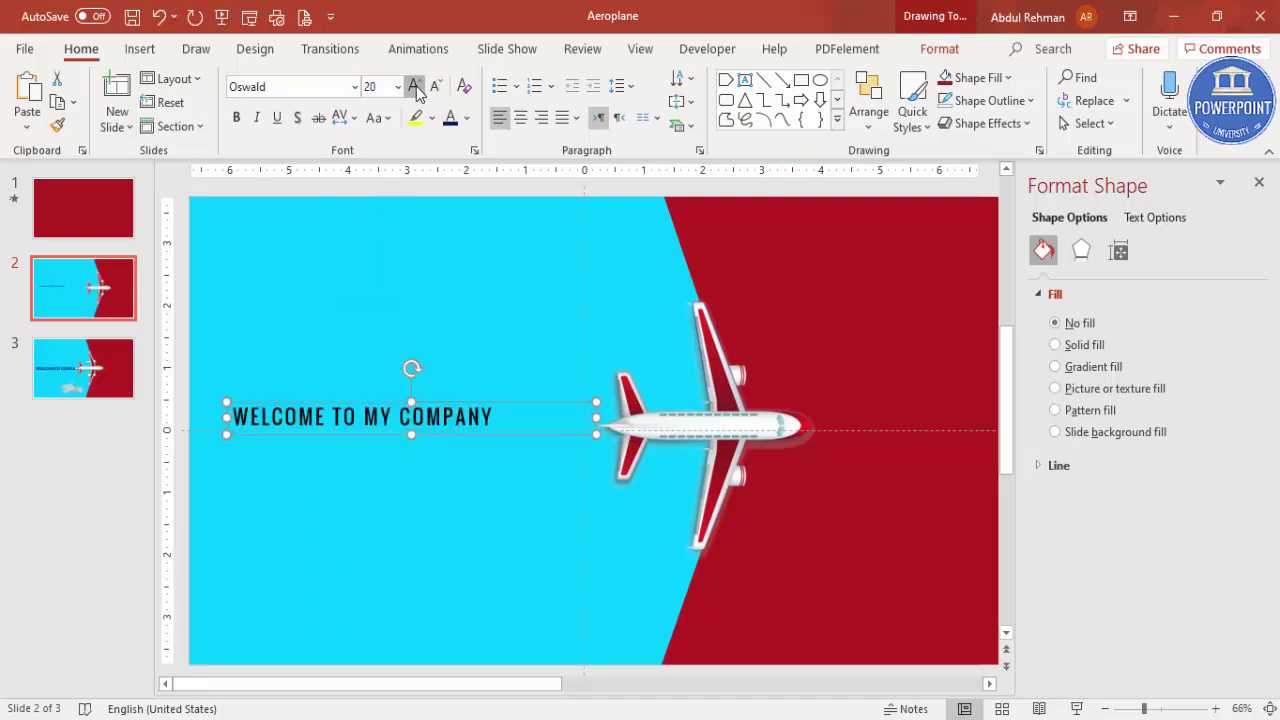
click(415, 88)
click(415, 88)
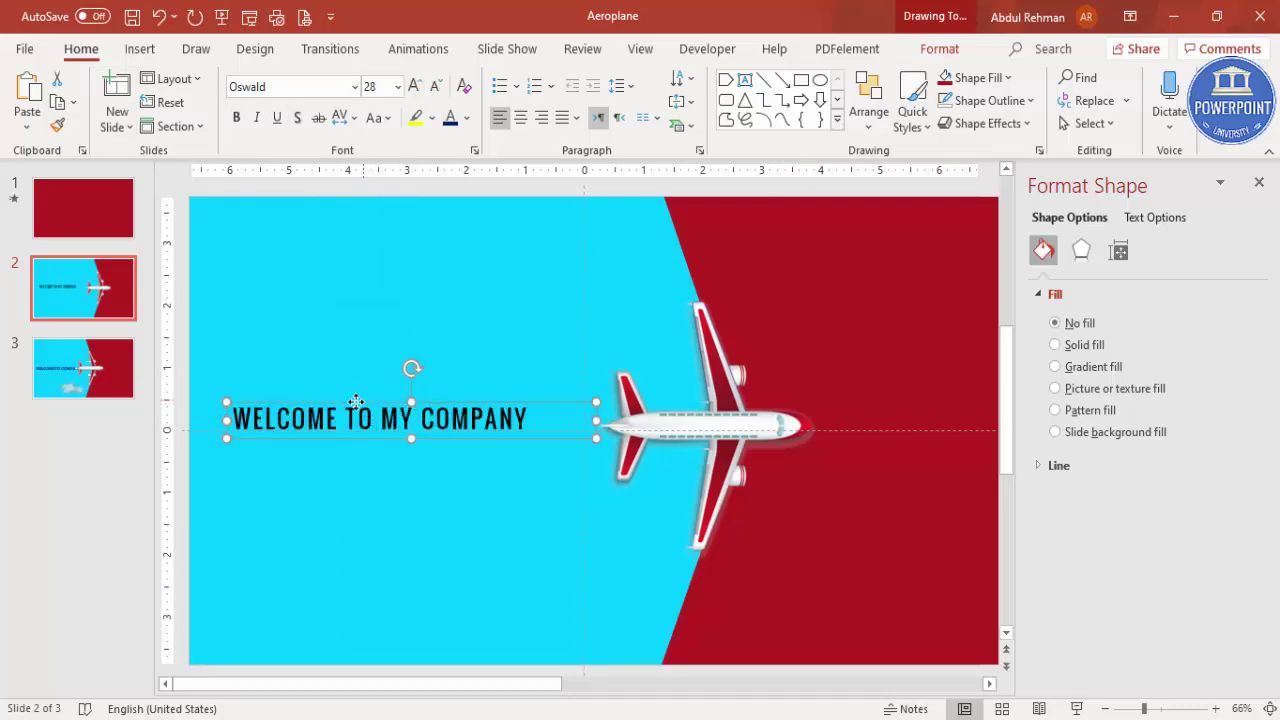
drag(364, 405, 338, 403)
key(ctrl+z)
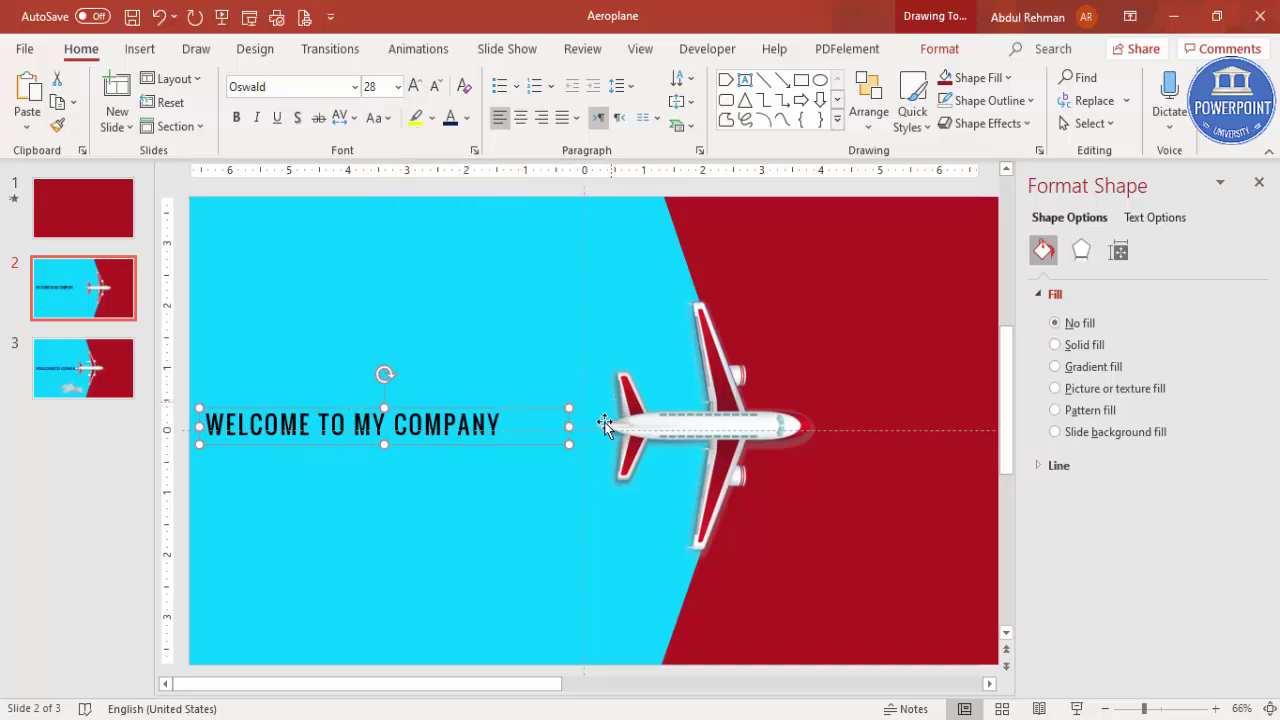
Send the WELCOME TO MY COMPANY heading behind the airplane.
click(730, 428)
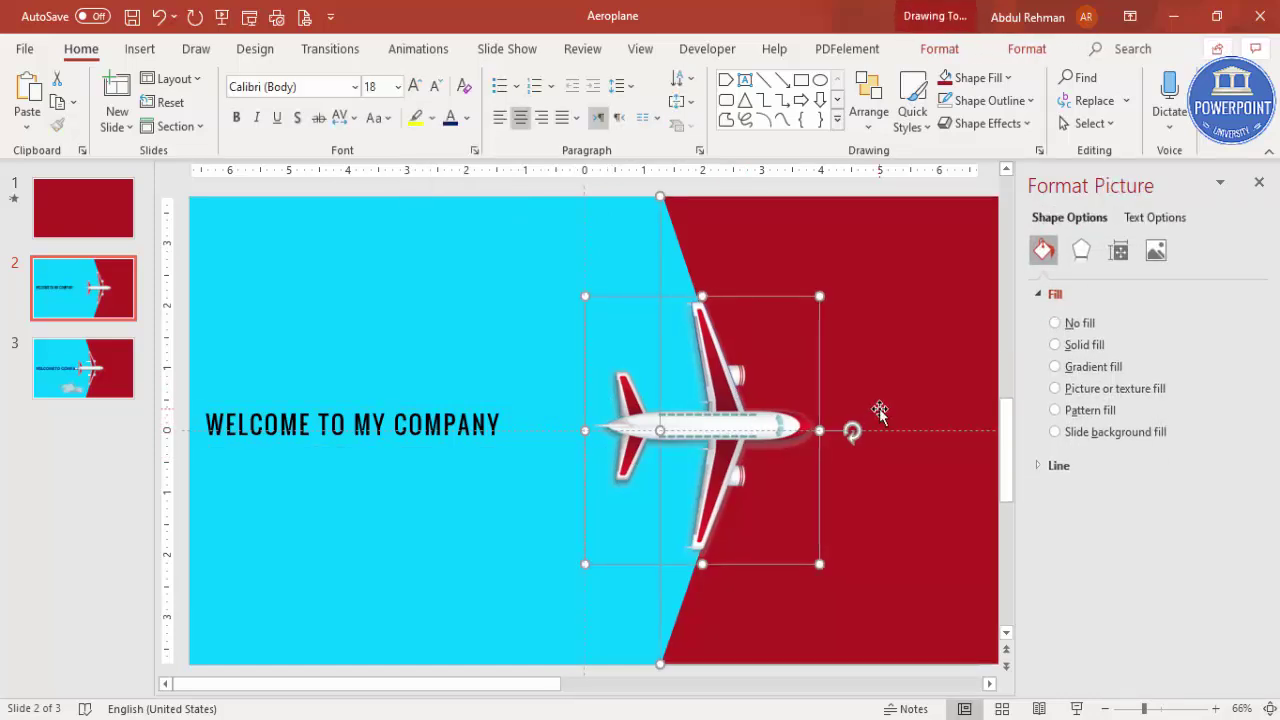
key(Left)
key(Left)
key(Left)
key(Left)
key(Left)
key(Left)
key(Left)
key(Left)
key(Left)
key(Left)
key(Left)
key(Left)
key(Left)
key(Left)
key(Left)
key(Left)
key(Left)
key(Left)
key(Left)
key(Left)
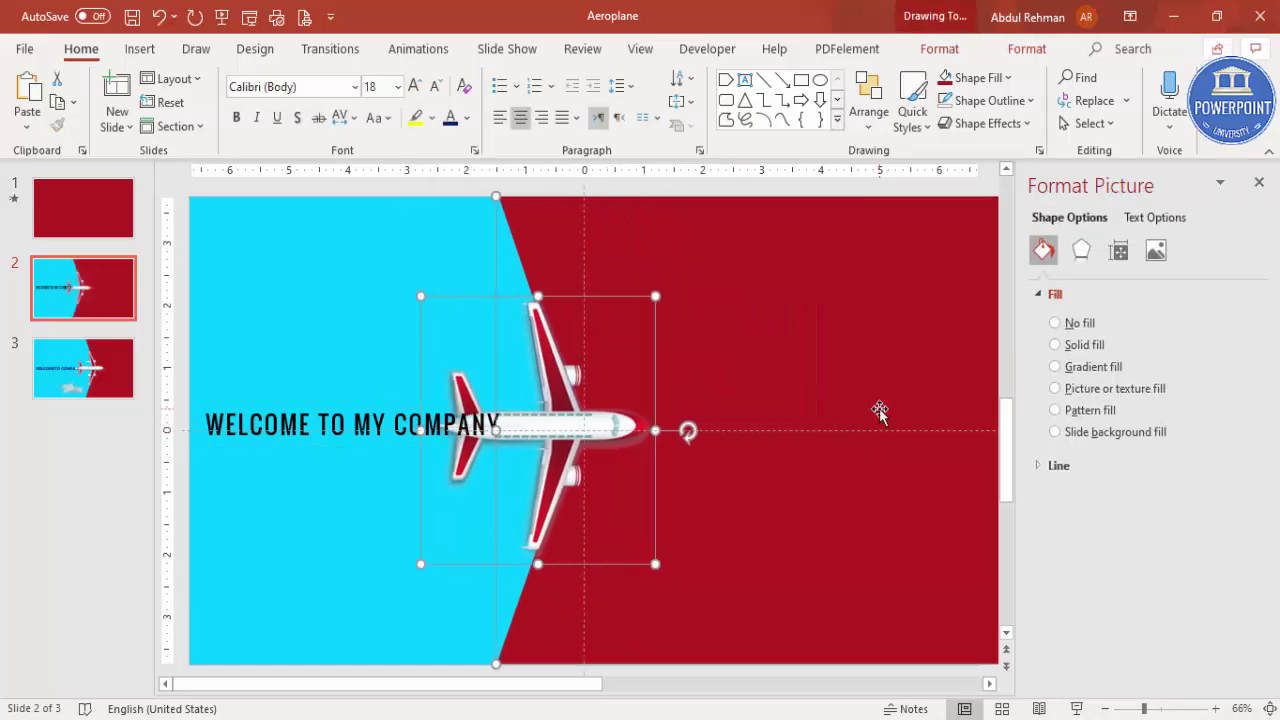
click(336, 369)
click(344, 431)
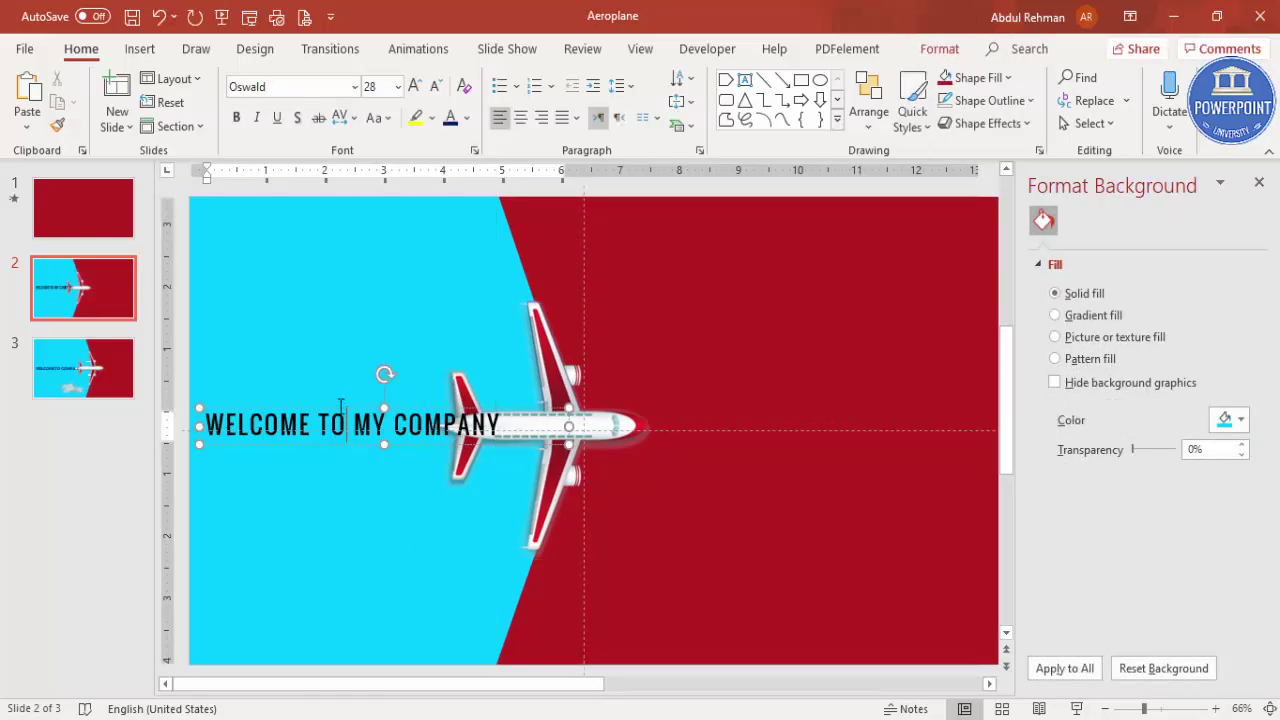
click(939, 48)
click(968, 104)
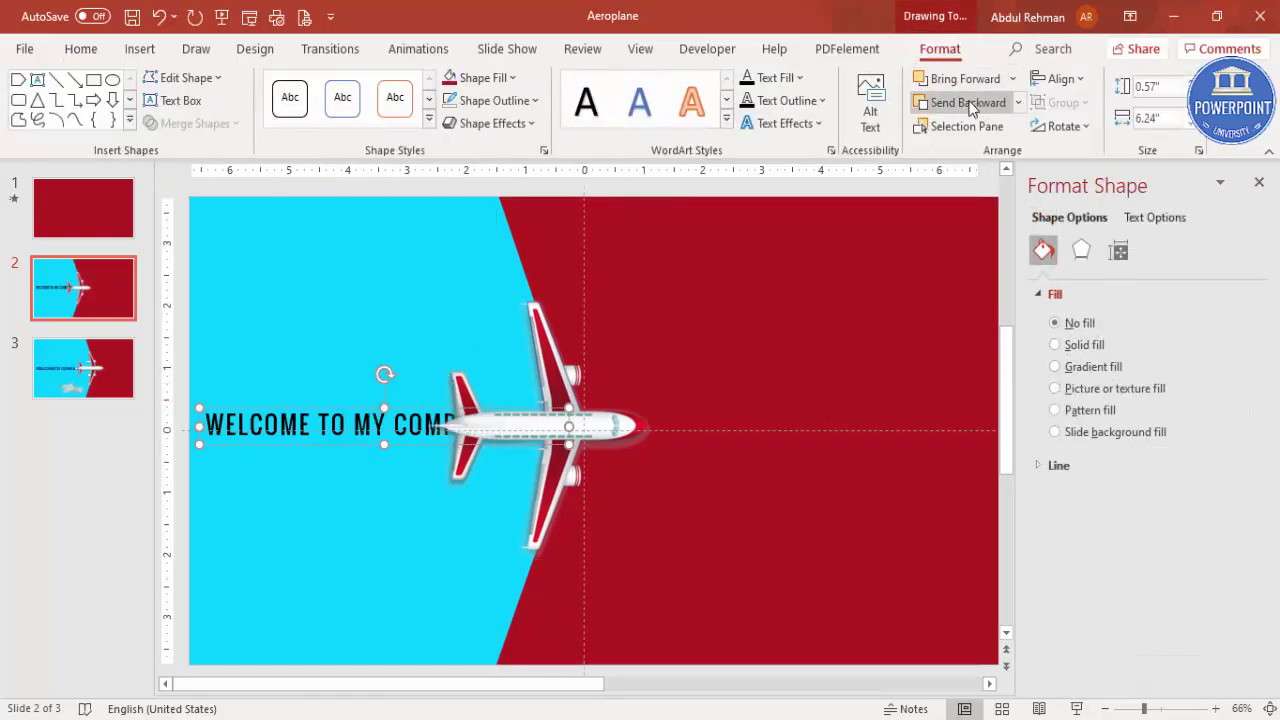
Nudge the airplane and red shape right until the full heading is visible.
click(466, 254)
click(522, 418)
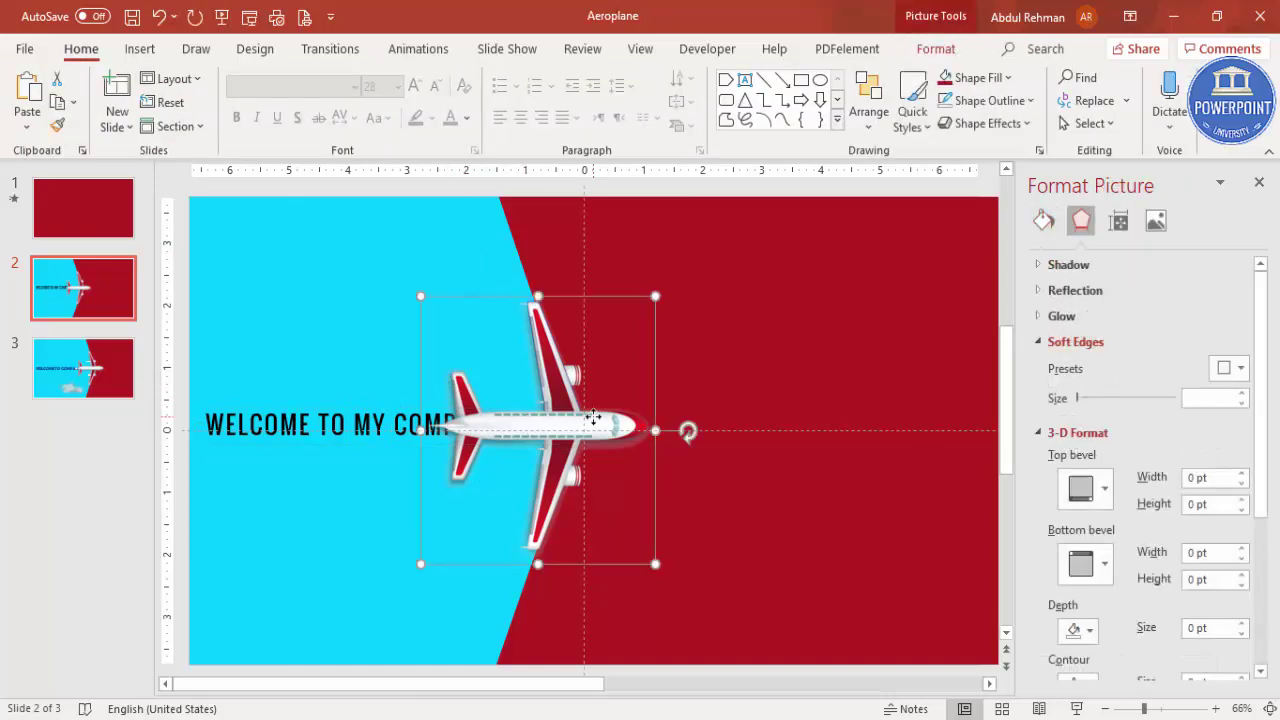
shift+click(841, 335)
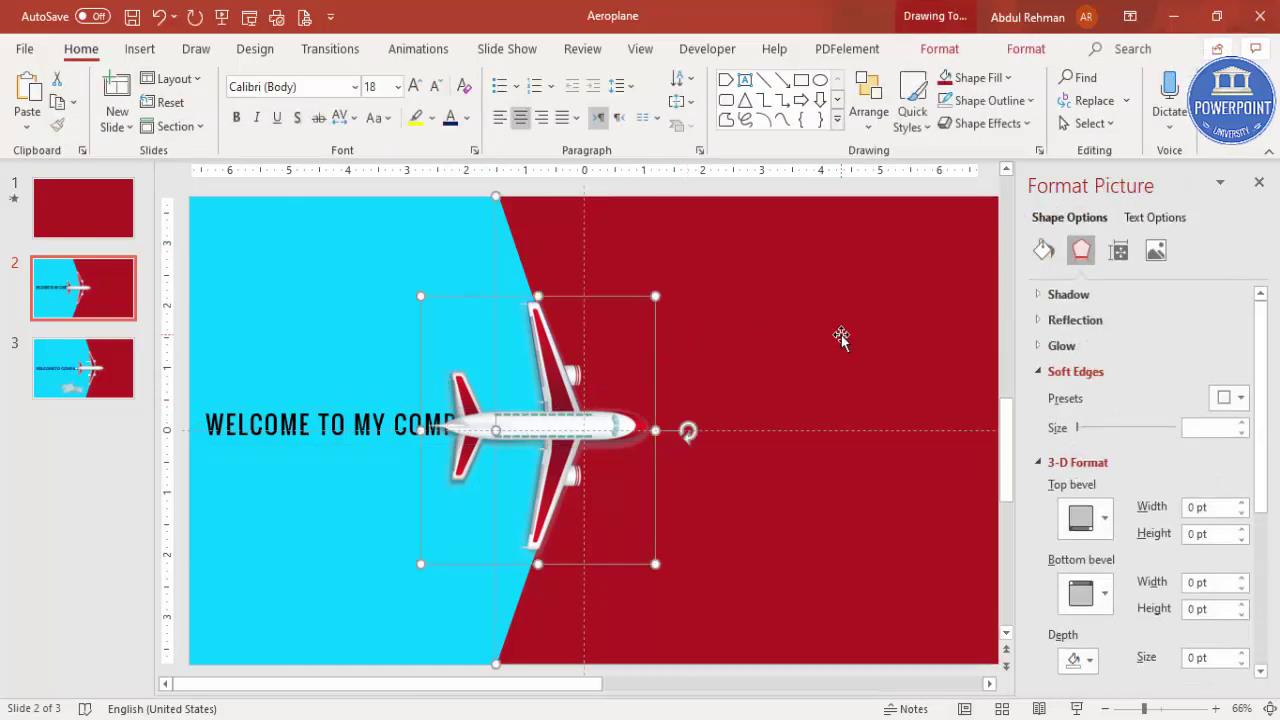
key(Left)
key(Left)
key(Left)
key(Left)
key(Left)
key(Left)
key(Left)
key(Left)
key(Left)
key(Left)
key(Left)
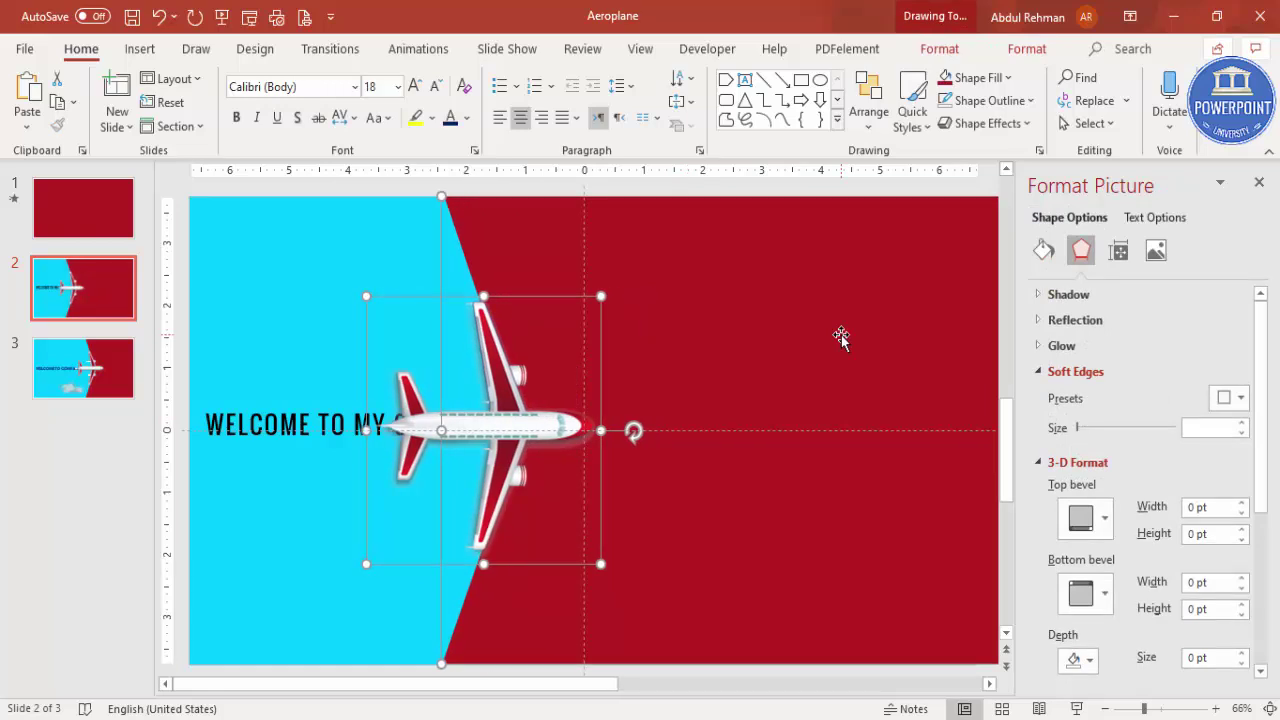
key(Right)
key(Right)
key(Right)
key(Right)
key(Right)
key(Right)
key(Right)
key(Right)
key(Right)
key(Right)
key(Right)
key(Right)
key(Right)
key(Right)
key(Right)
key(Right)
key(Right)
key(Right)
key(Right)
key(Right)
key(Right)
key(Right)
key(Right)
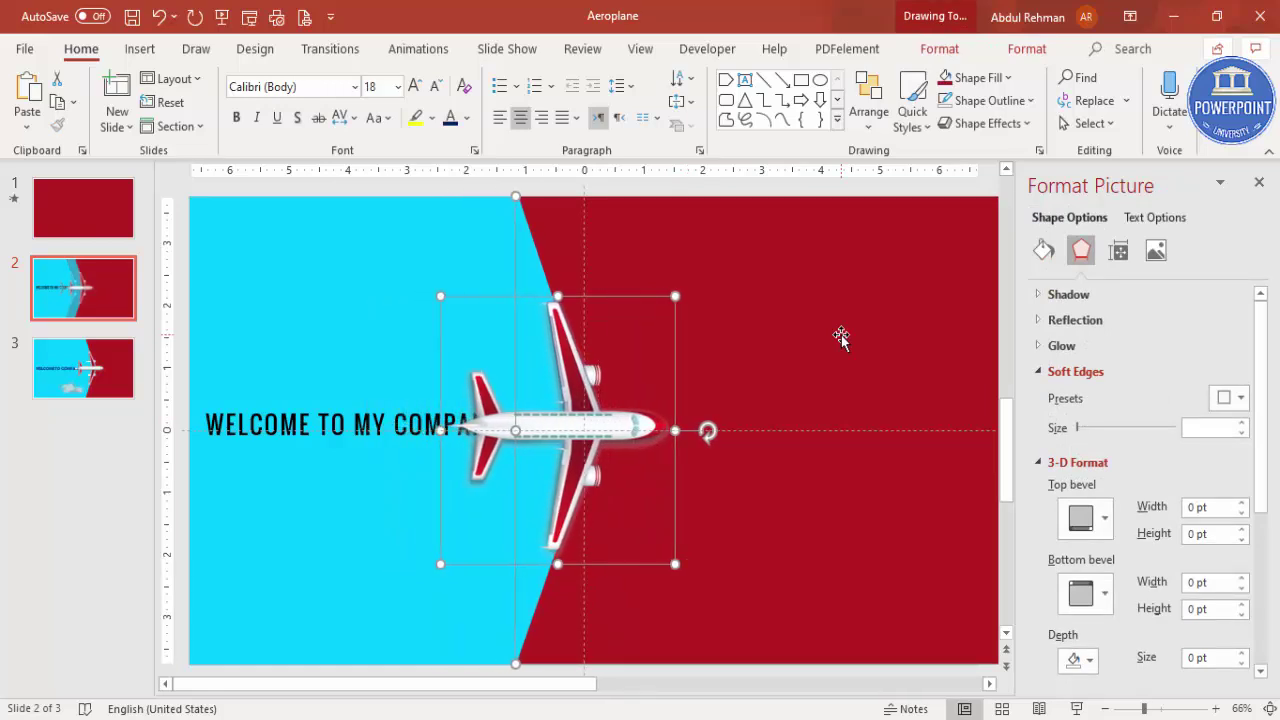
key(Right)
key(Right)
key(Right)
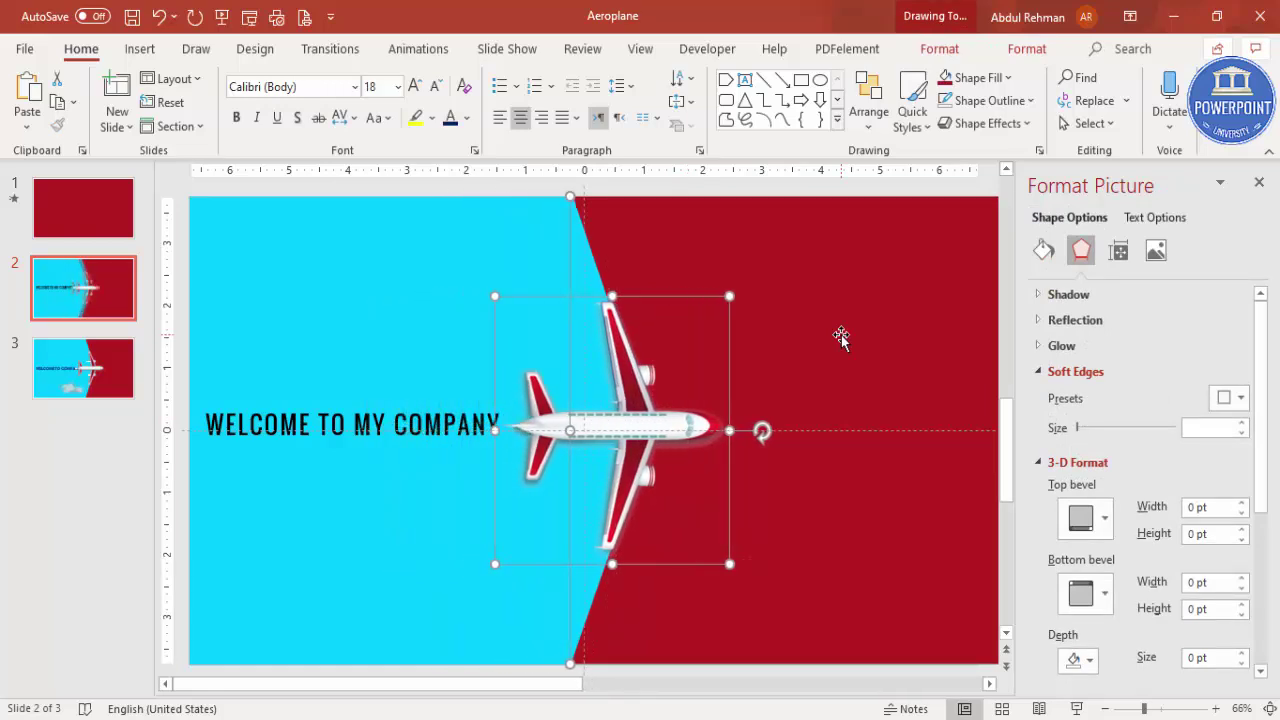
click(405, 301)
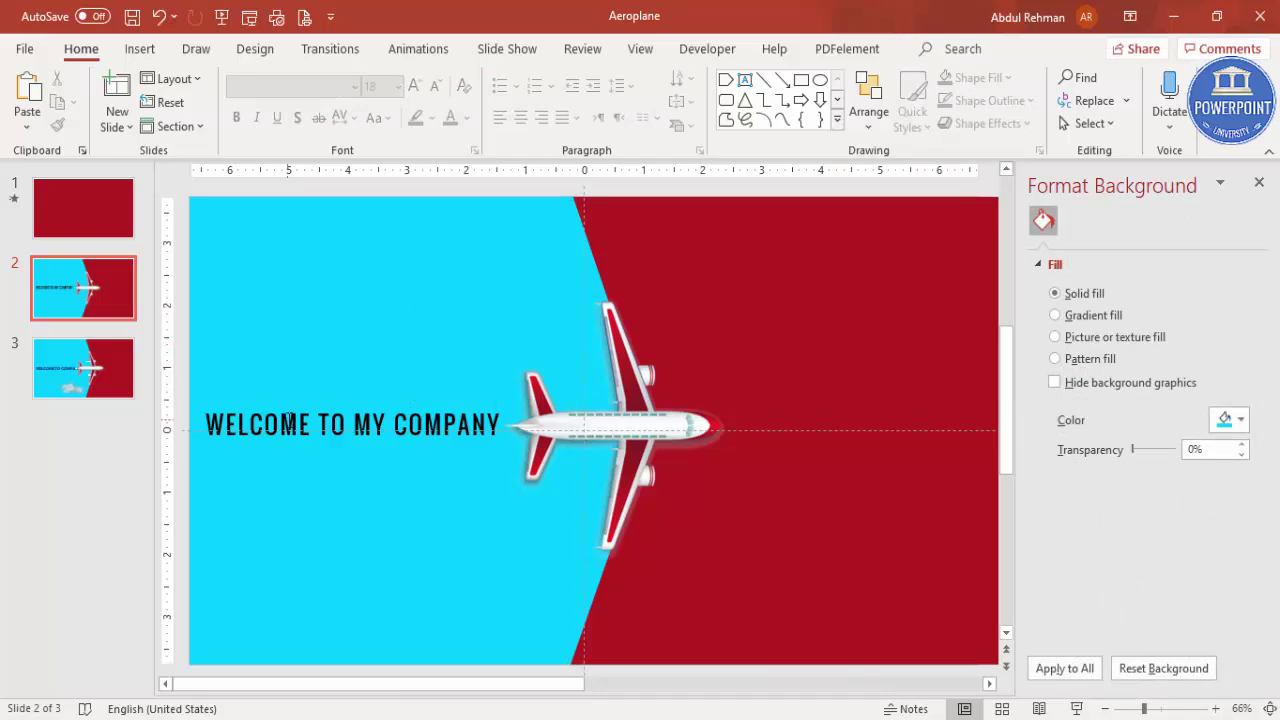
Zoom the view to 30% and select the aeroplane together with the red shape.
click(1107, 708)
click(1107, 708)
click(1107, 708)
click(1107, 708)
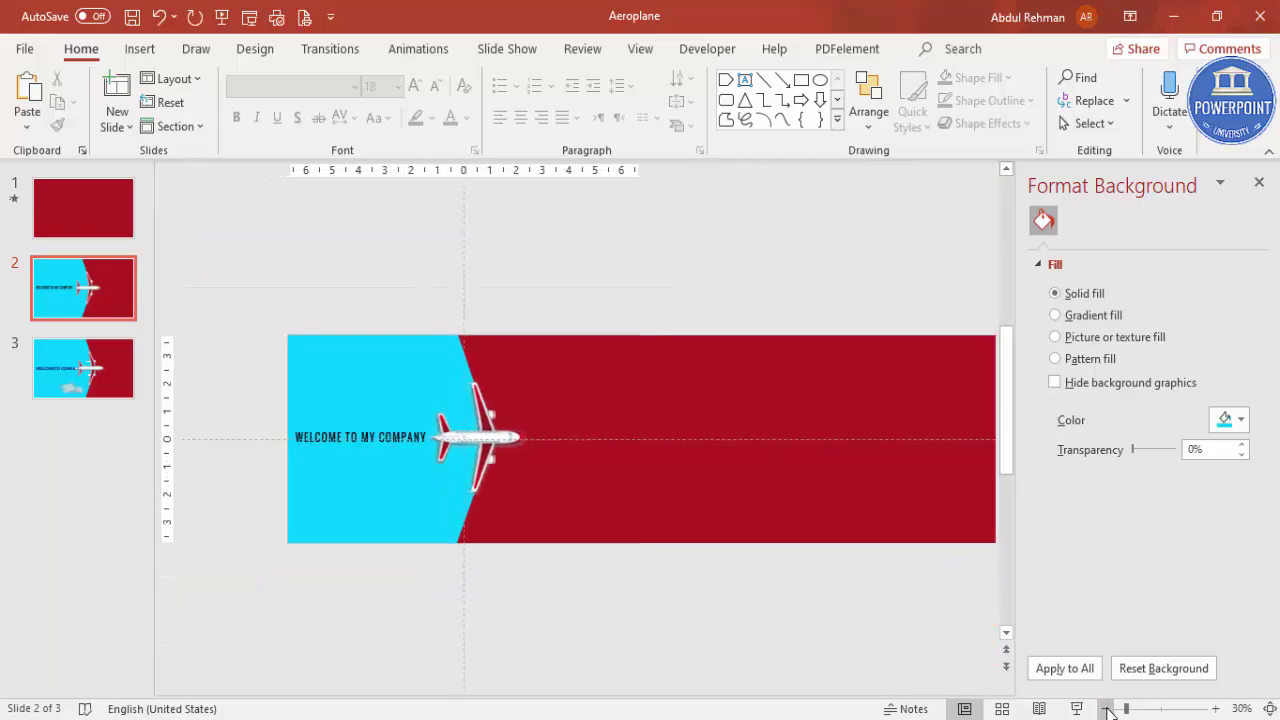
click(1107, 708)
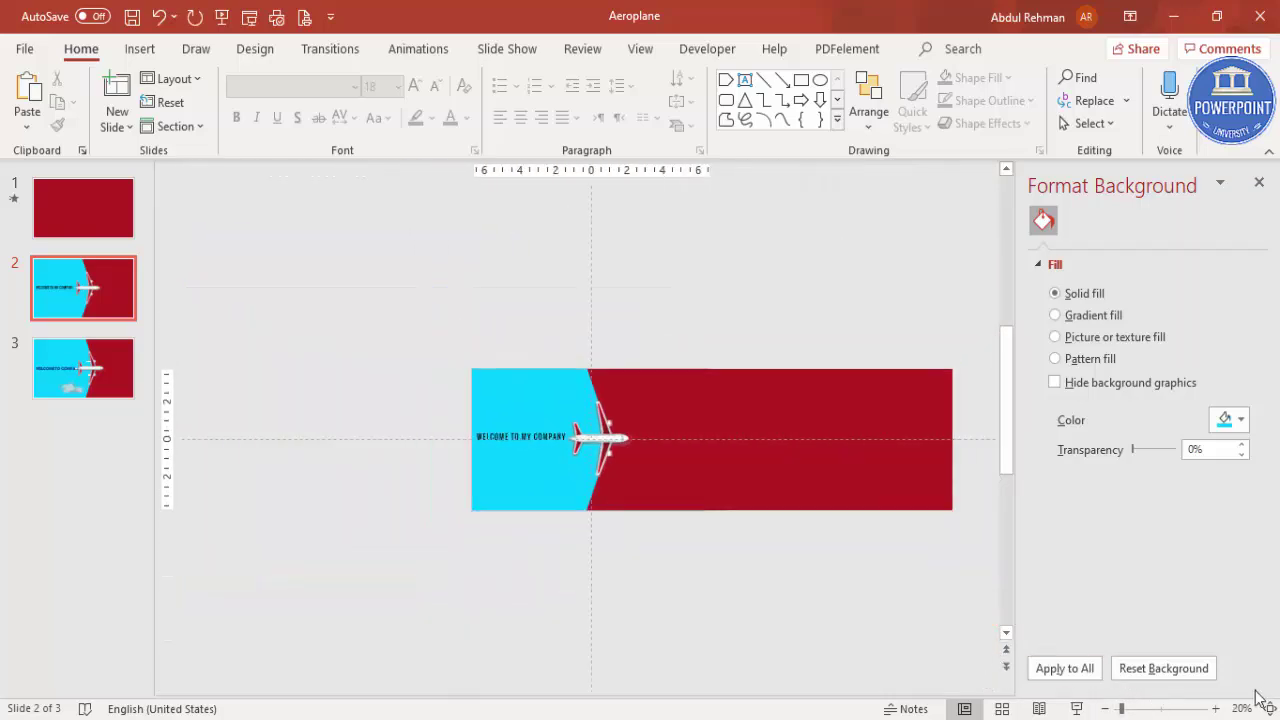
click(1217, 708)
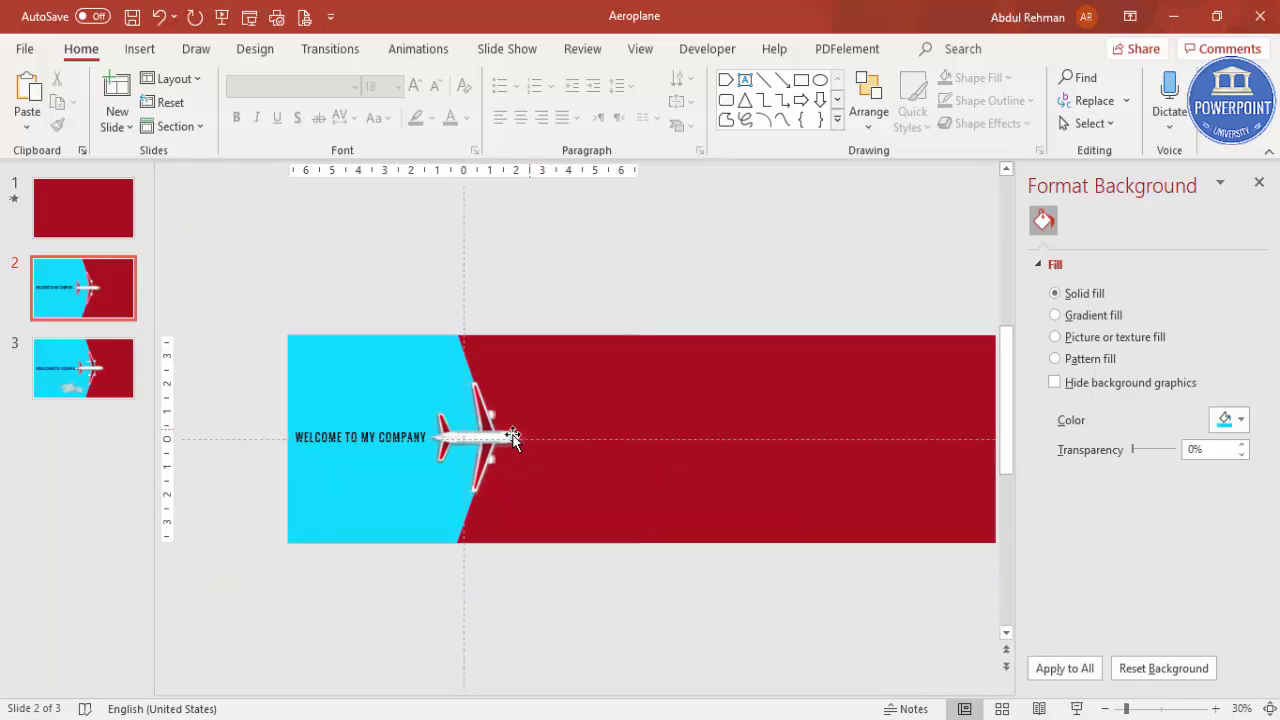
click(476, 433)
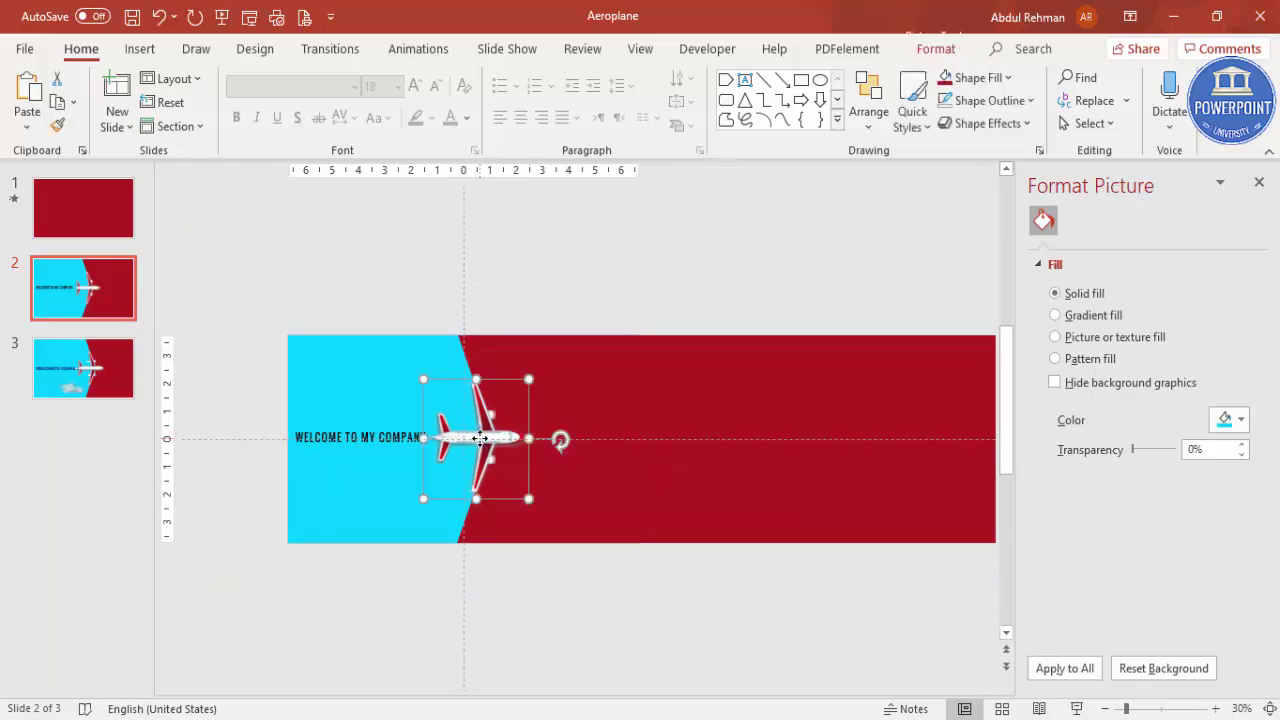
shift+click(599, 387)
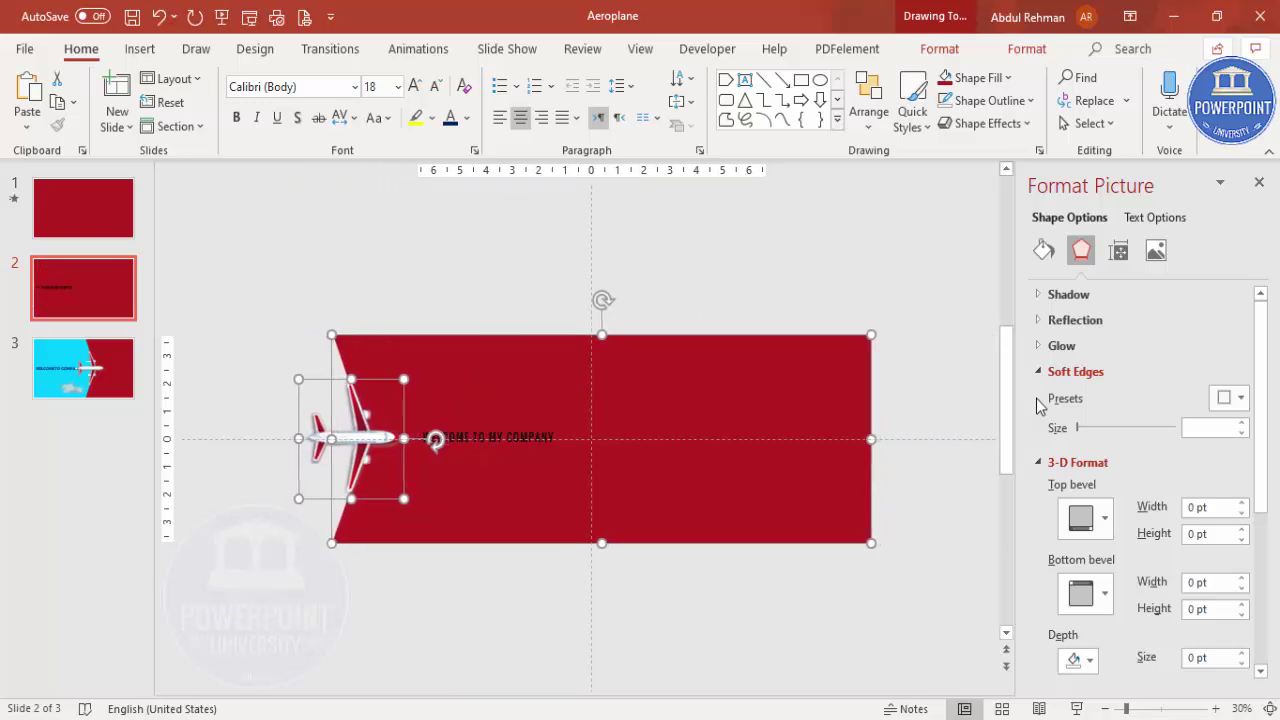
Set the red shape to 34% fill transparency and start the slide show.
click(792, 378)
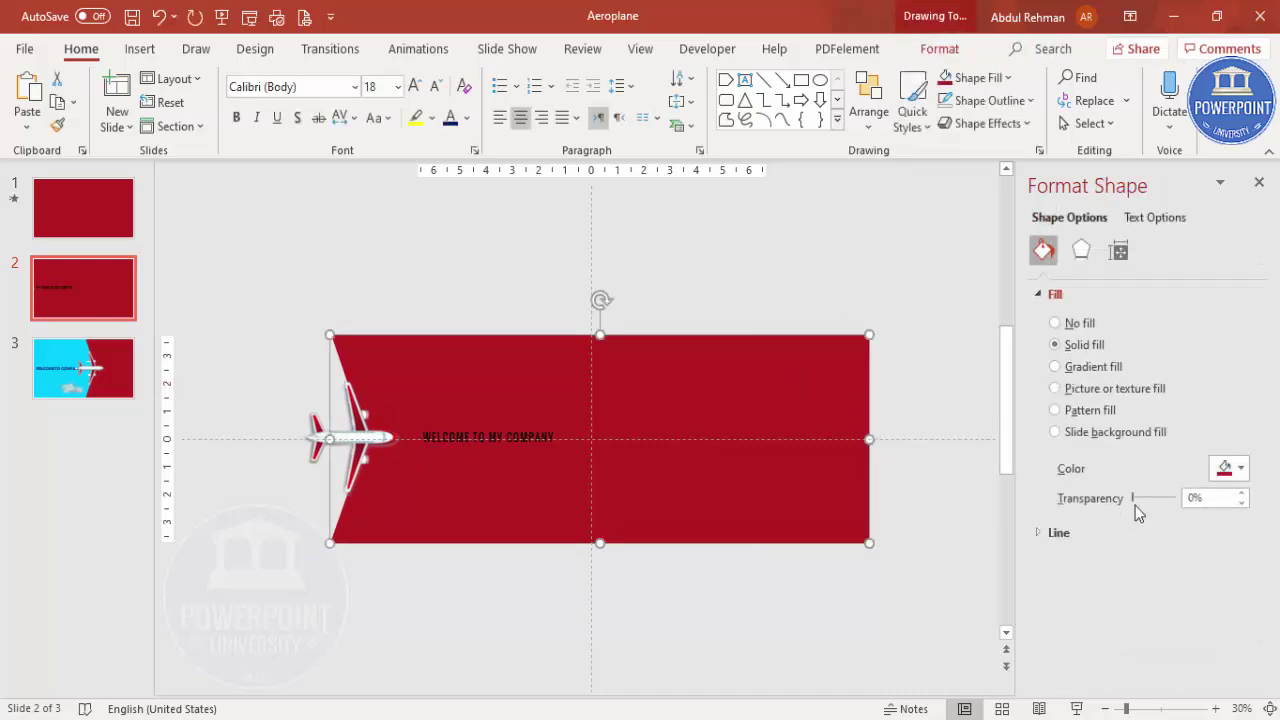
drag(1141, 503, 1147, 495)
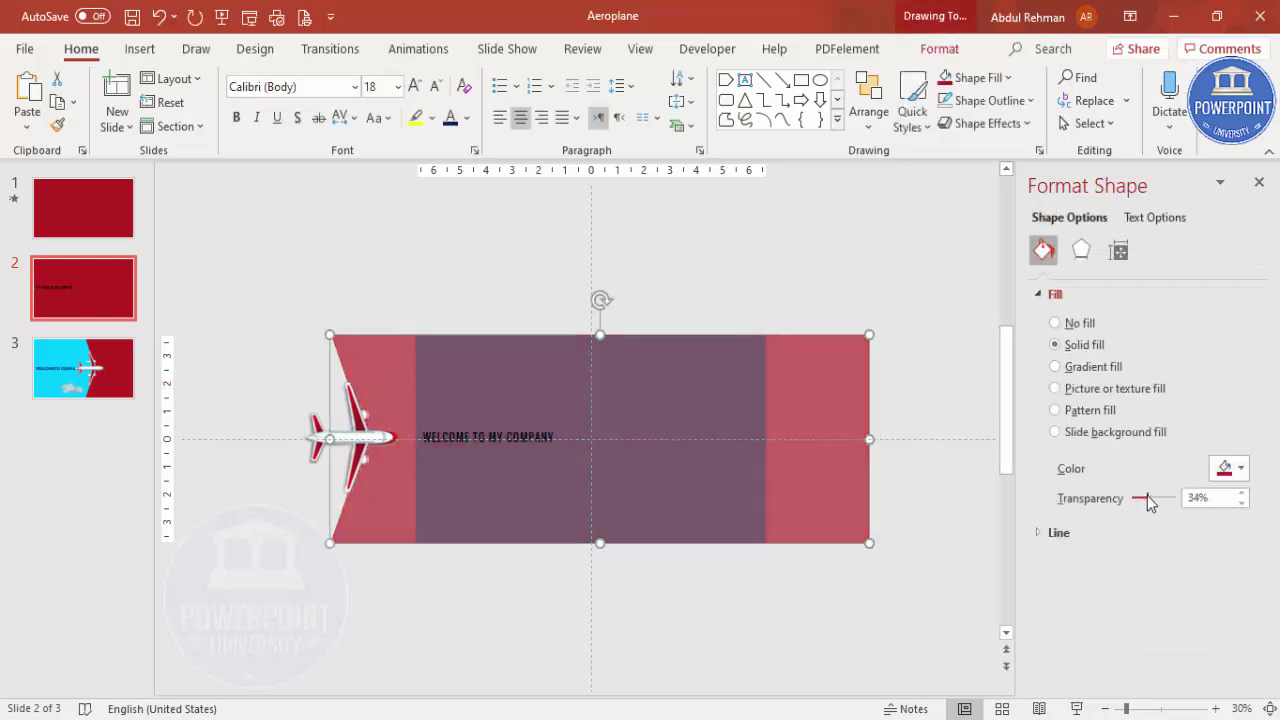
click(761, 306)
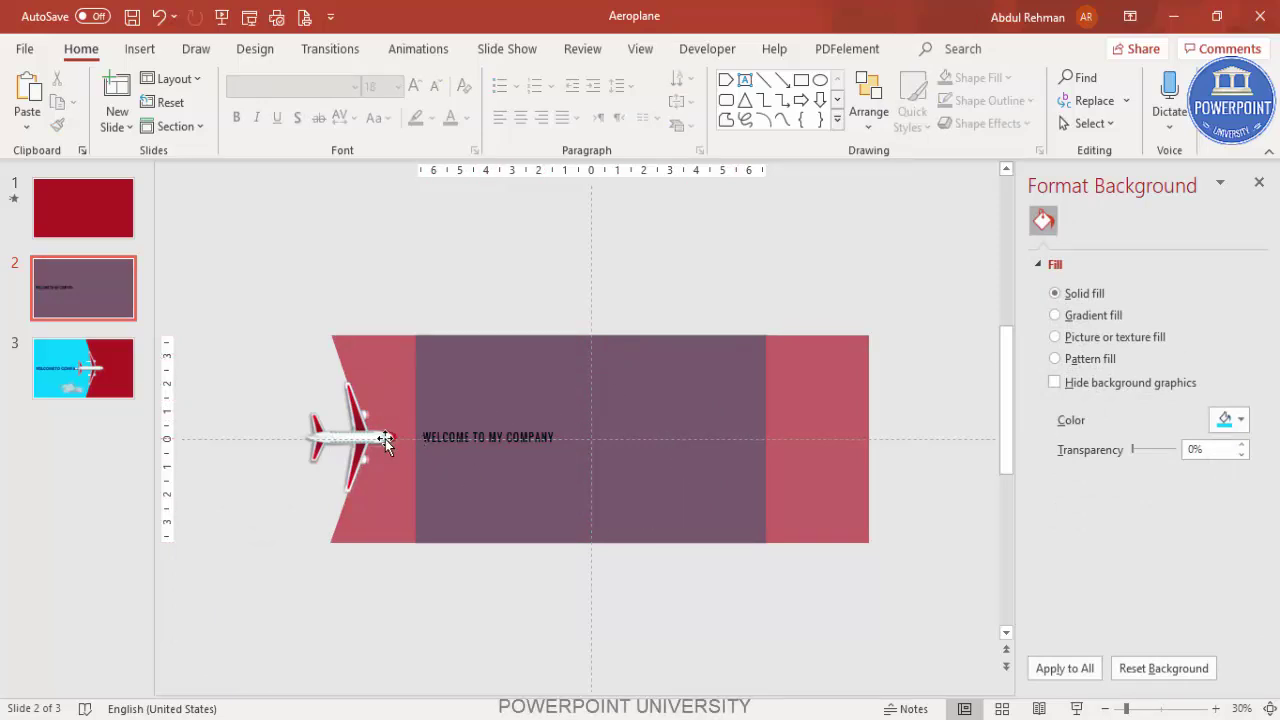
click(1076, 708)
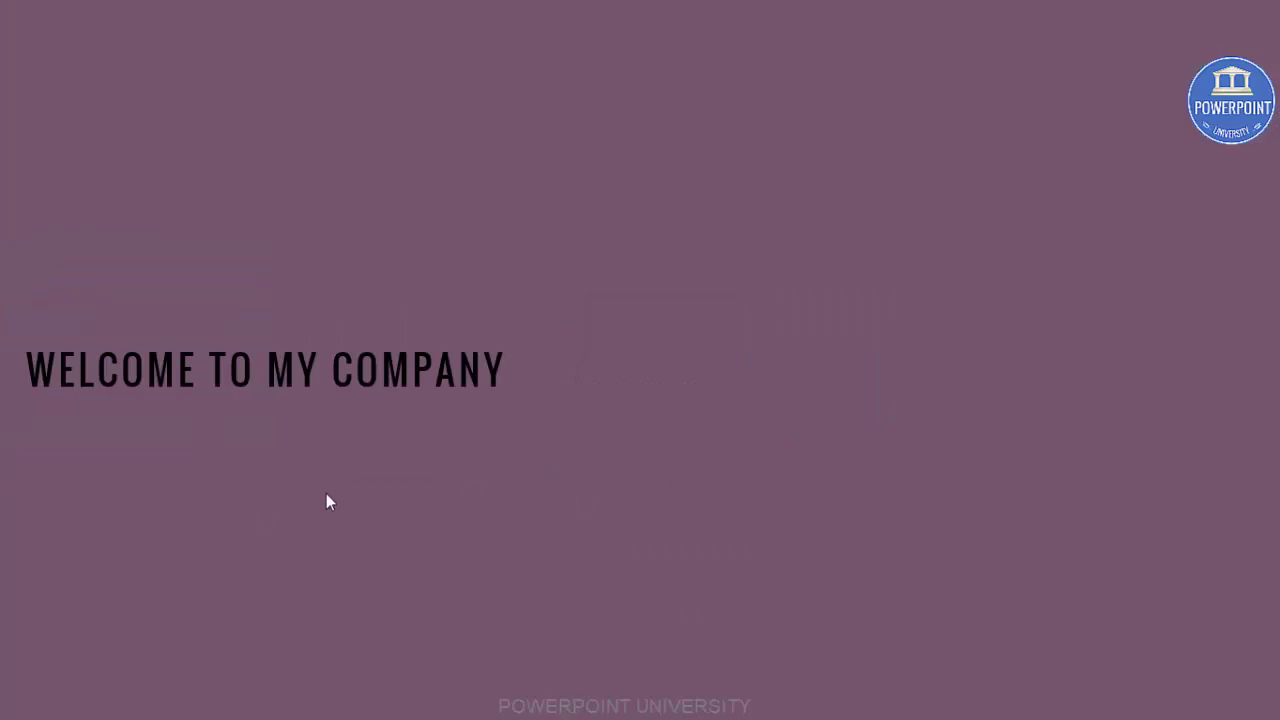
Exit the slide show and return to editing slide 2.
key(Escape)
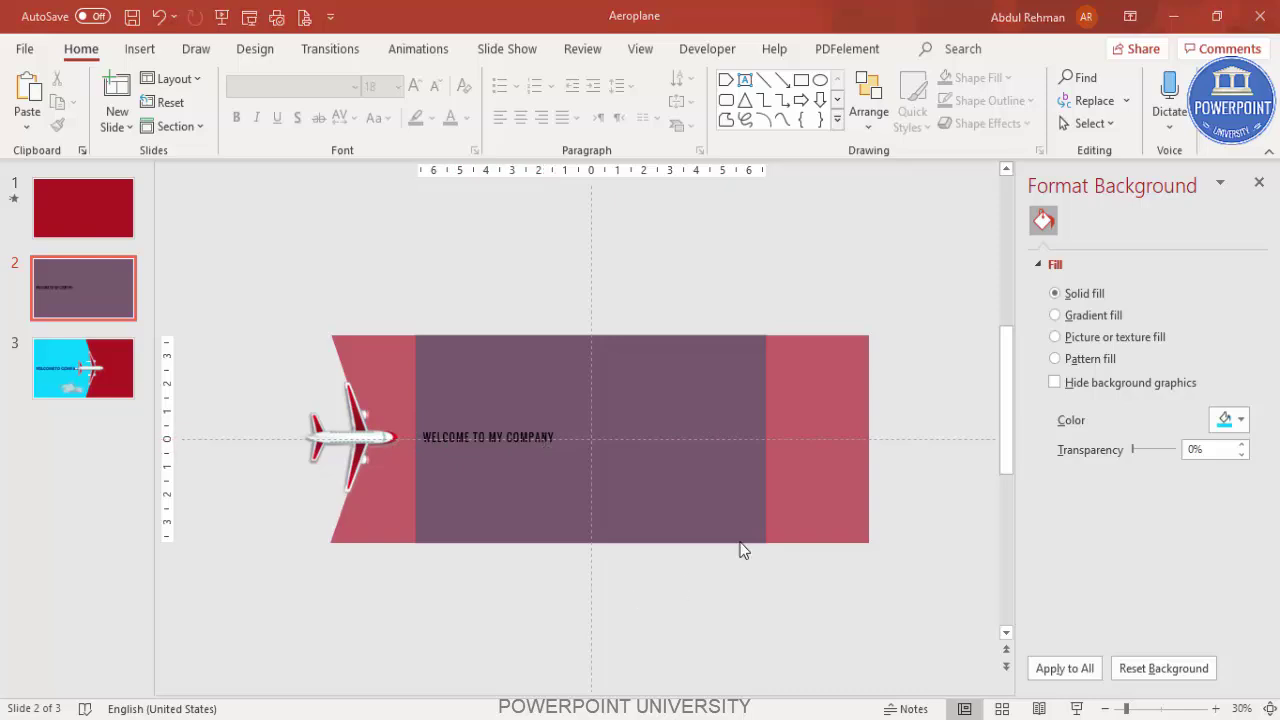
Close the Format Background pane and show the Animation Pane.
click(1258, 184)
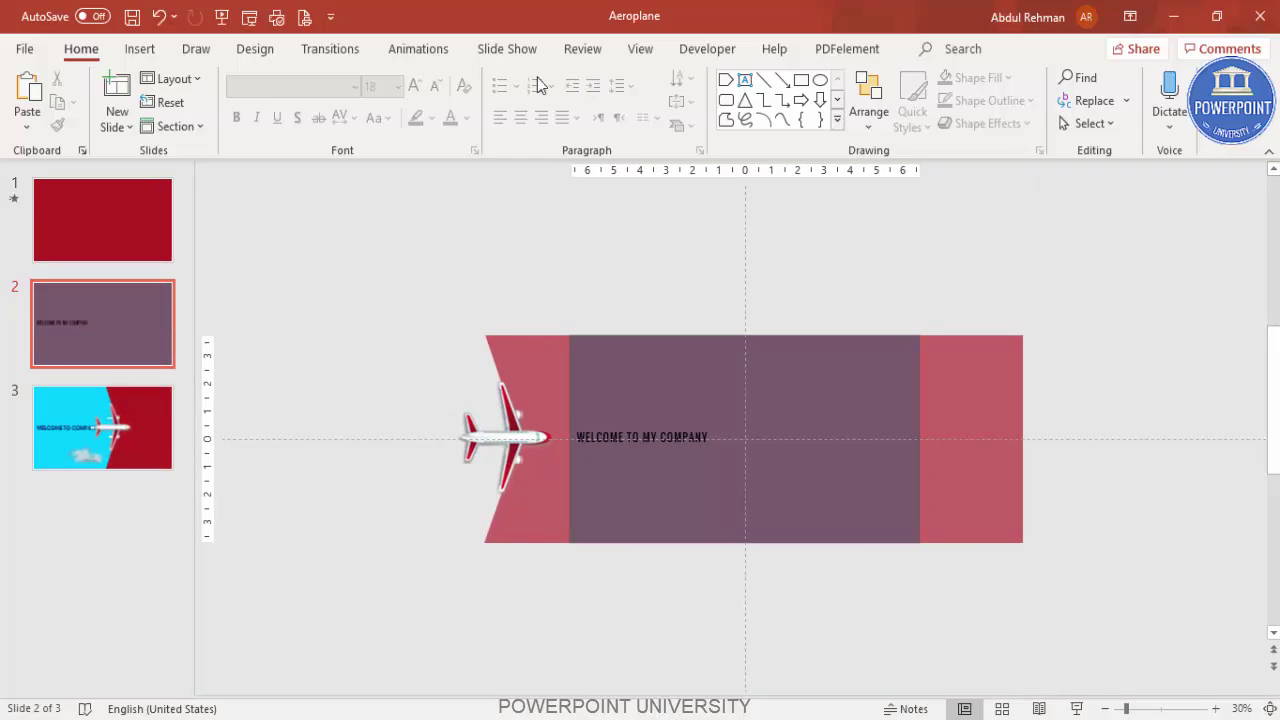
click(392, 53)
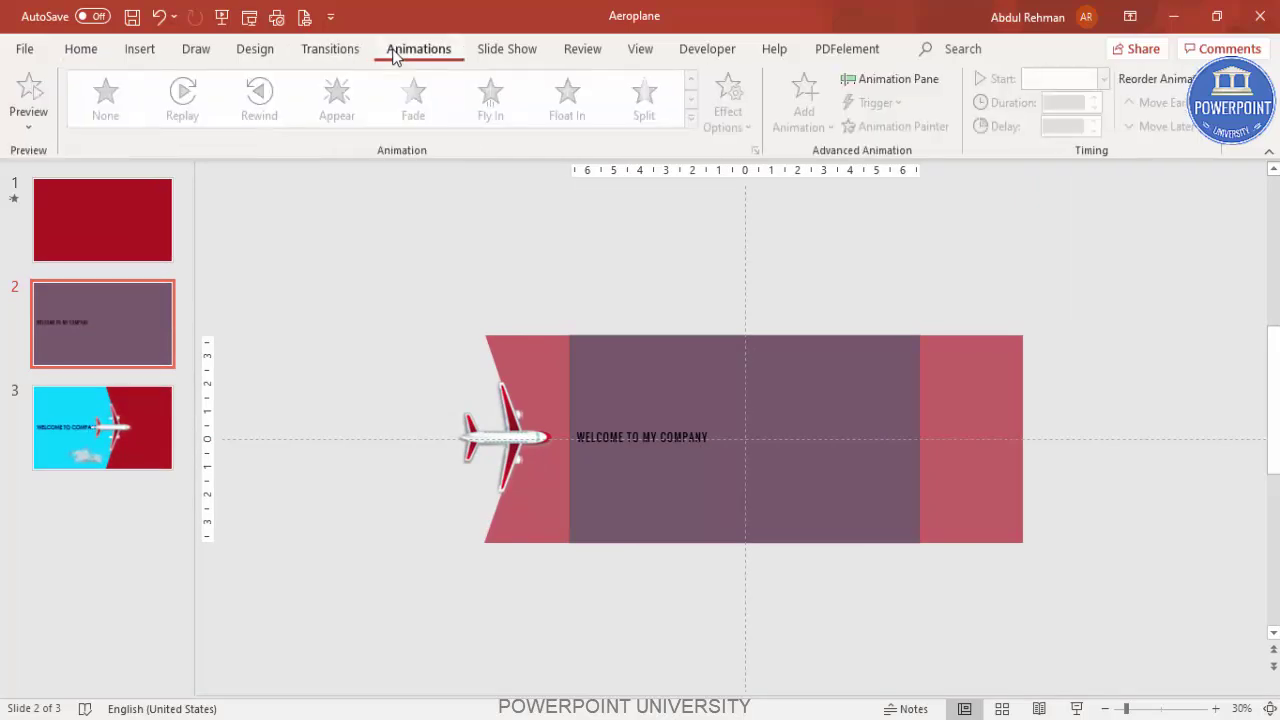
click(874, 86)
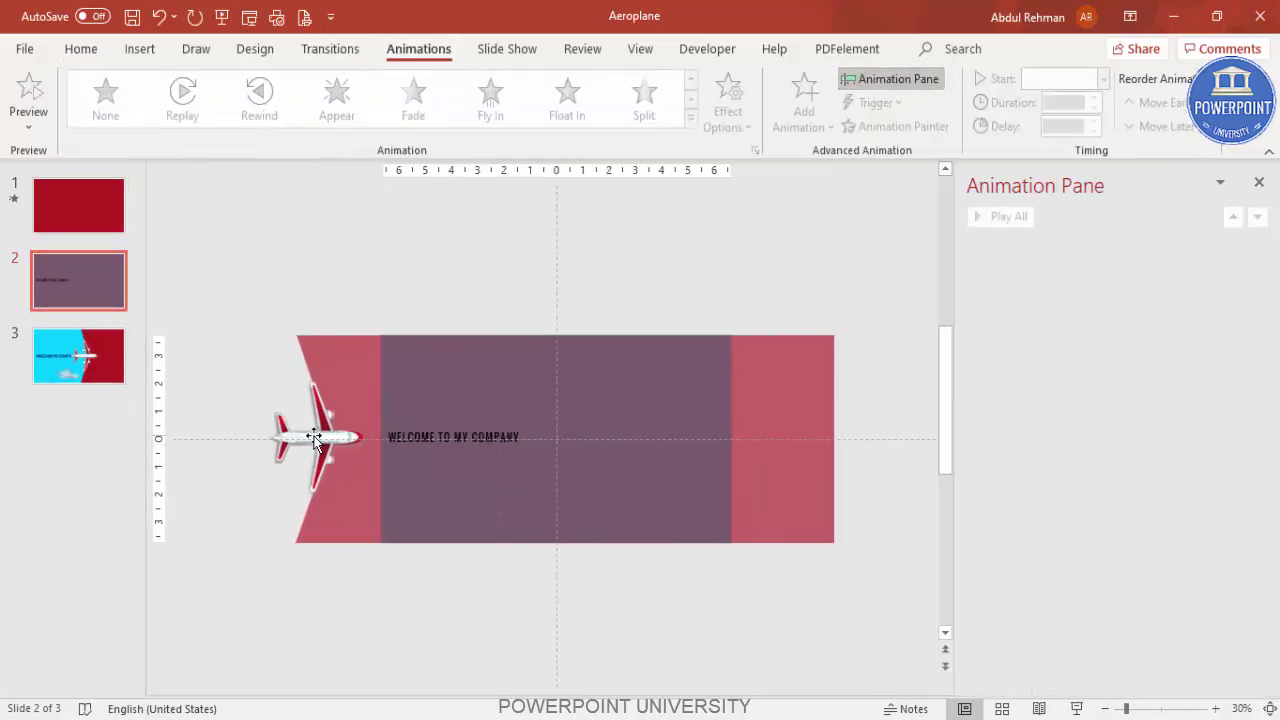
Give the aeroplane picture a Right motion path animation.
click(309, 436)
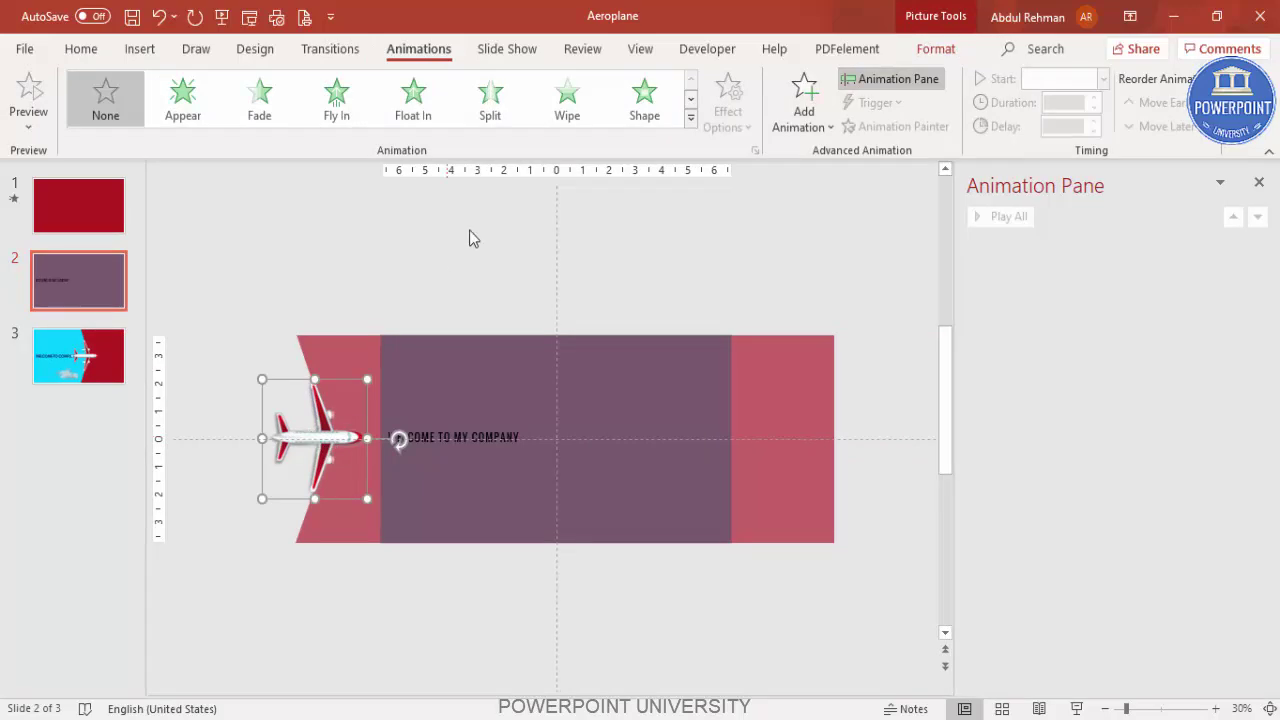
click(808, 118)
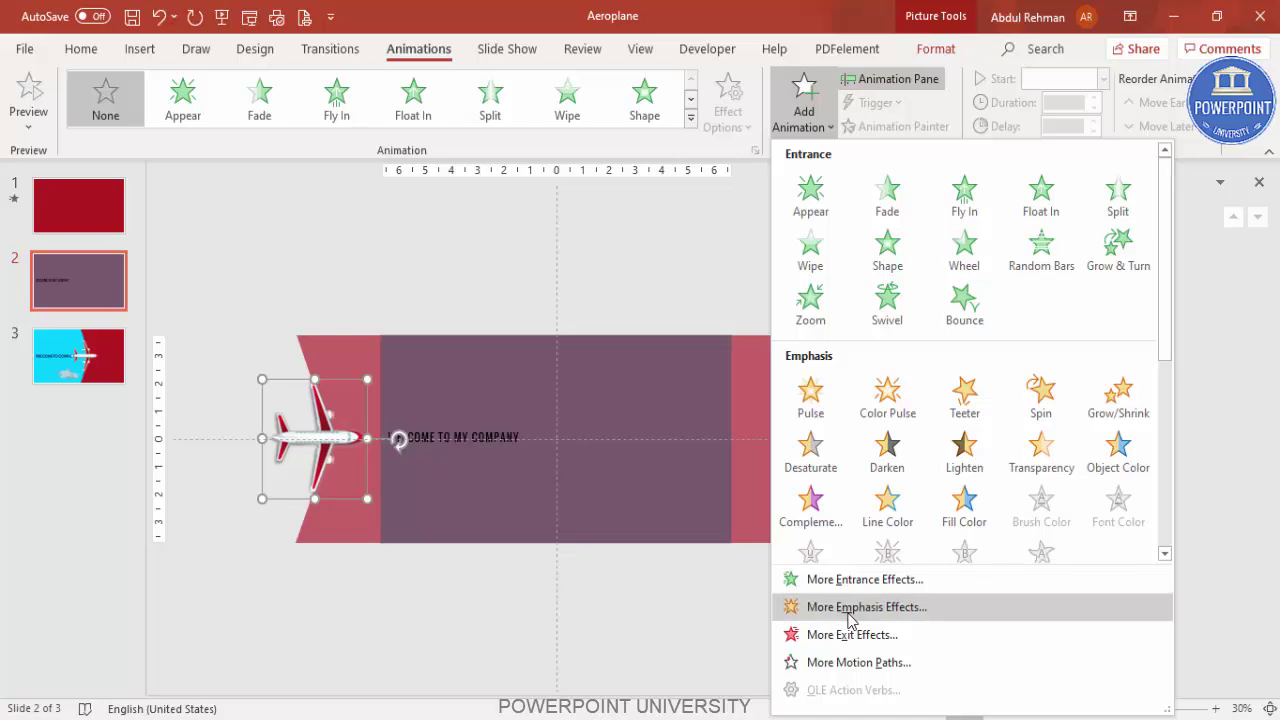
click(853, 666)
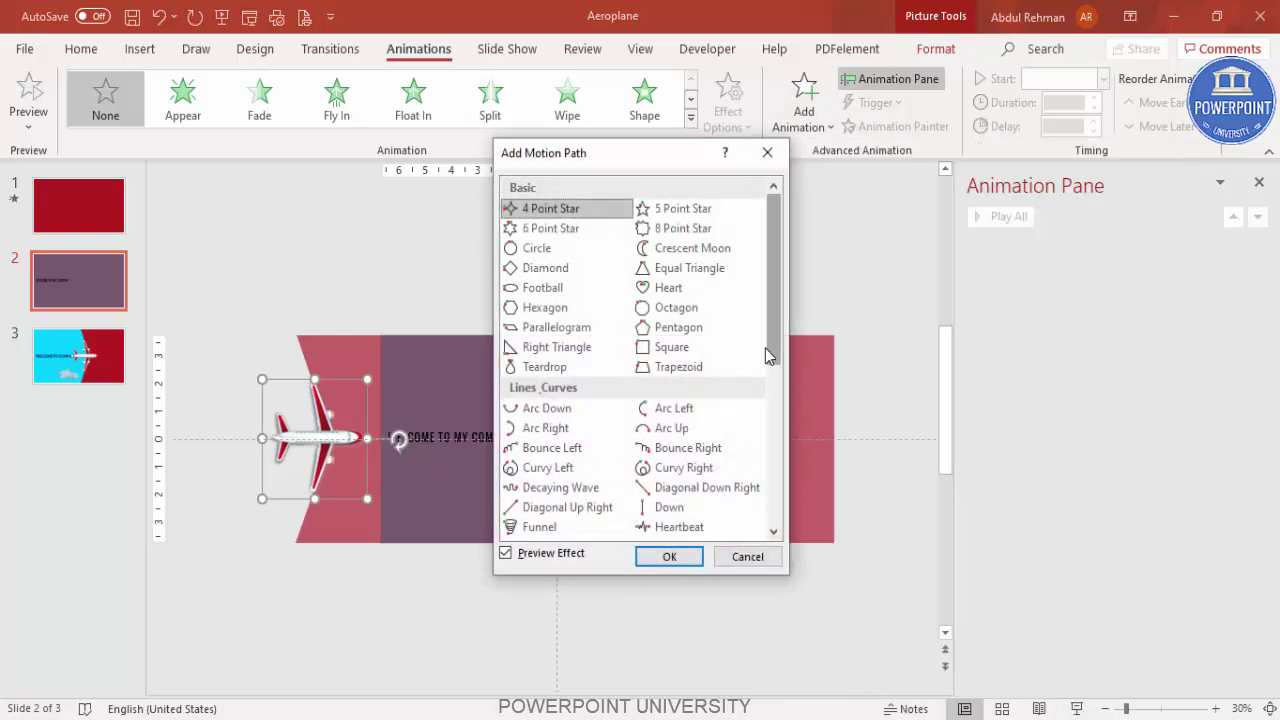
drag(778, 341, 781, 445)
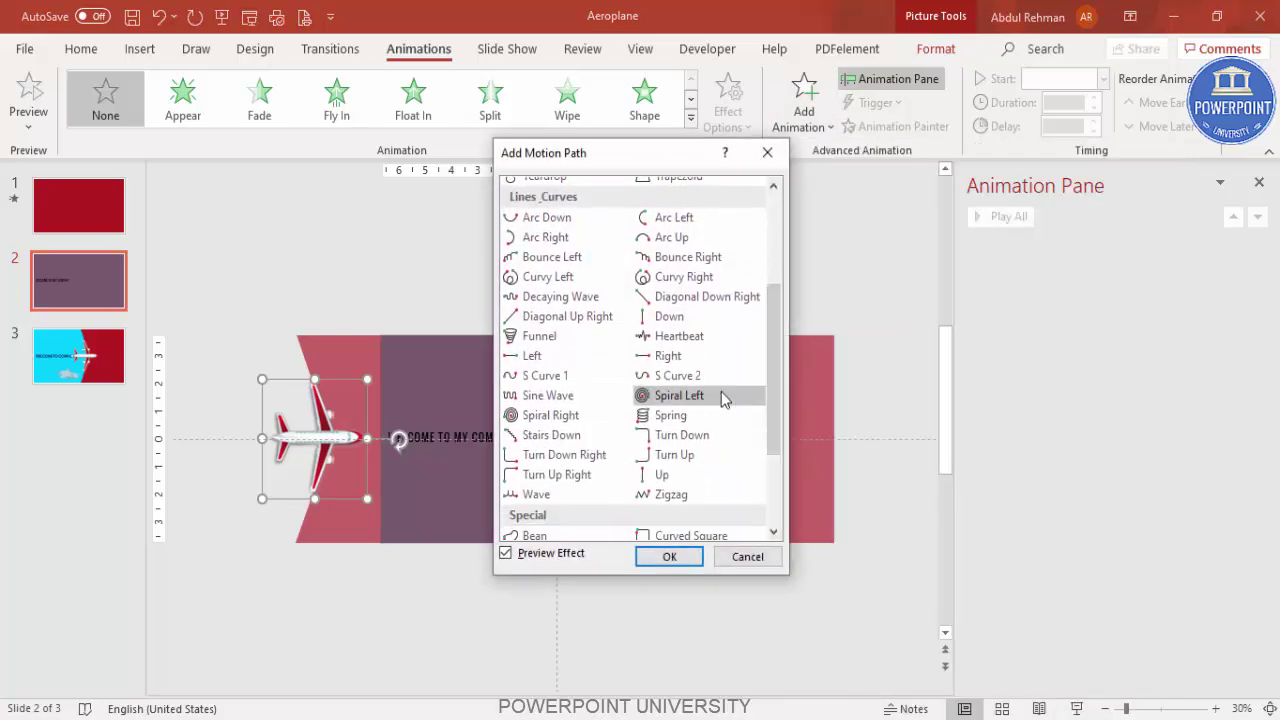
click(668, 357)
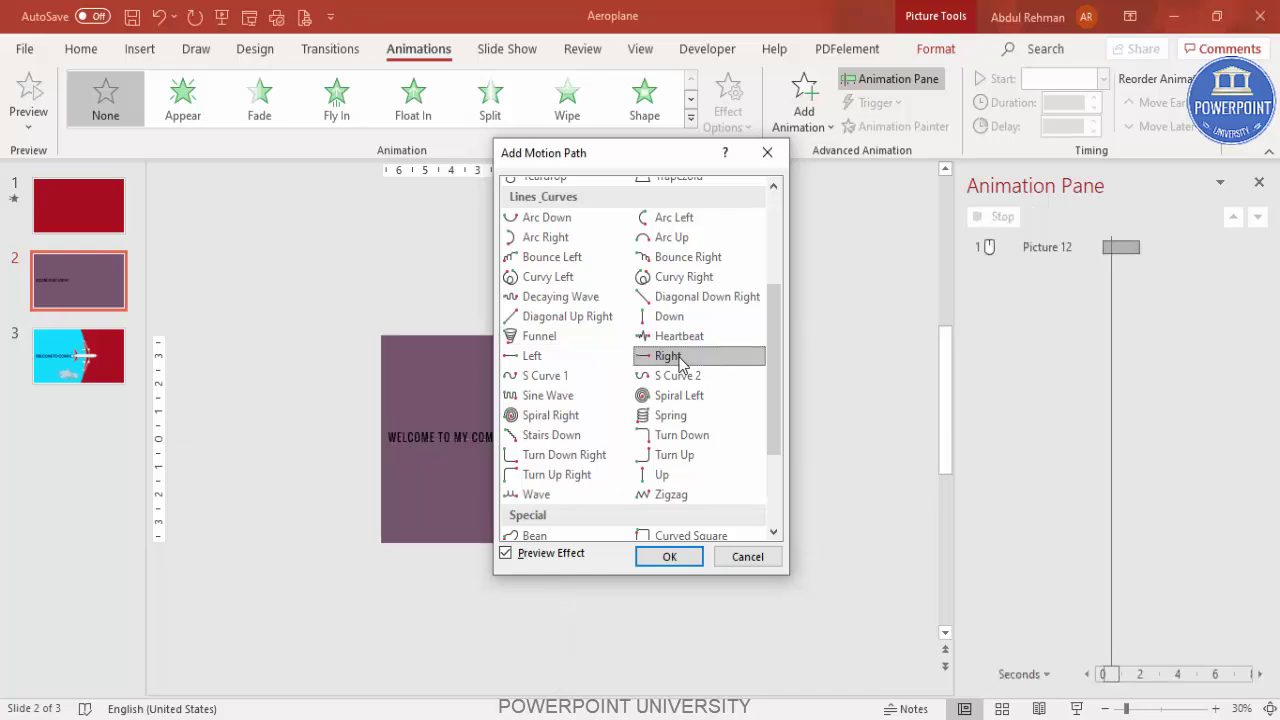
click(670, 558)
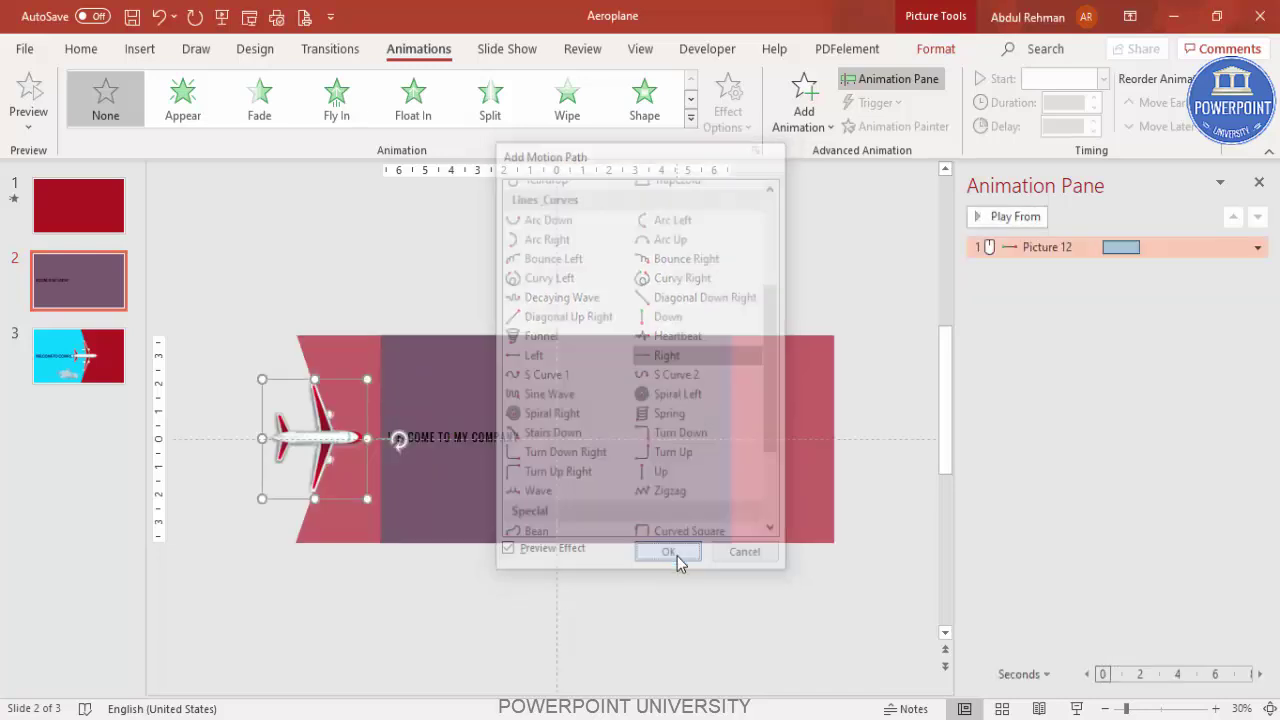
click(714, 274)
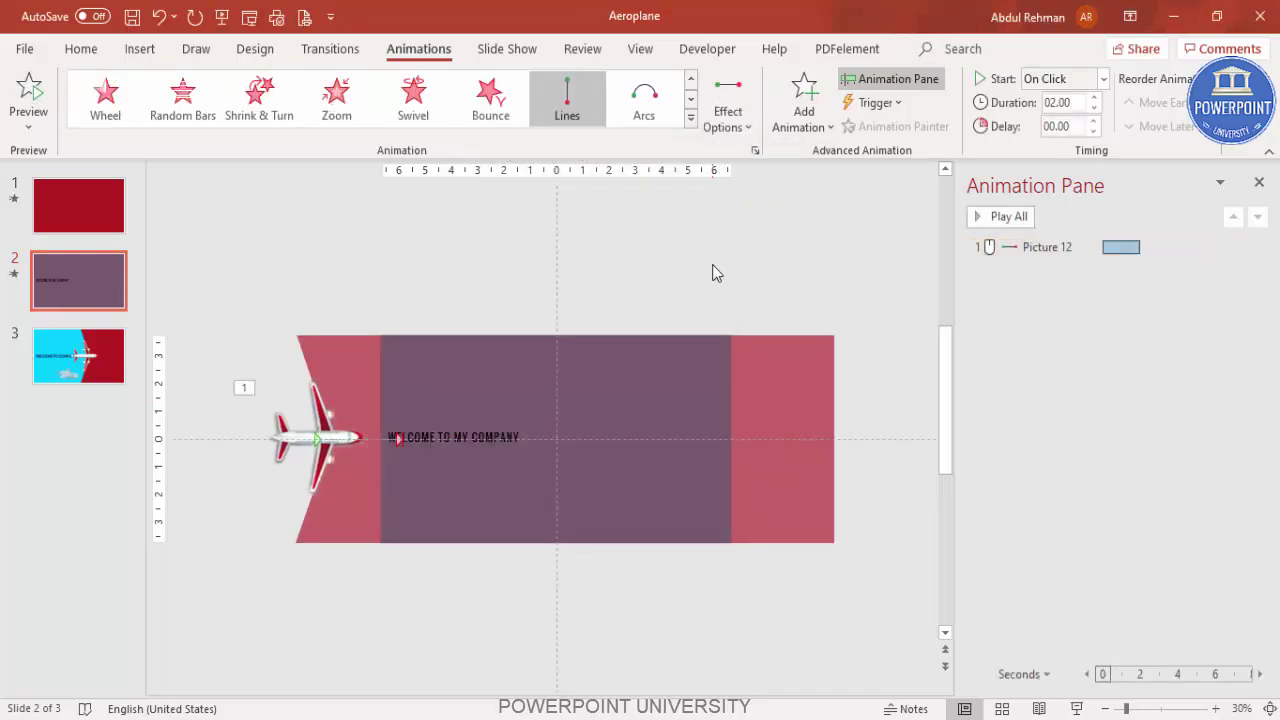
Drag the aeroplane path's end point further right and preview all animations.
click(988, 217)
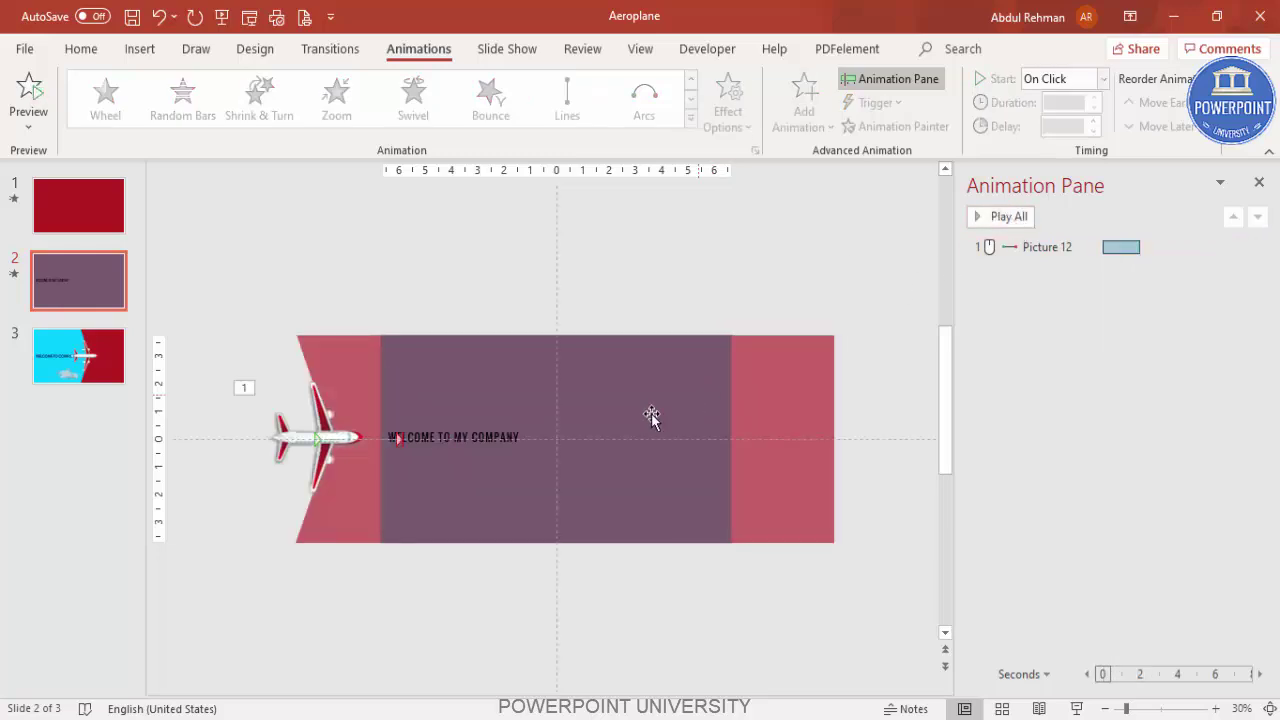
click(398, 440)
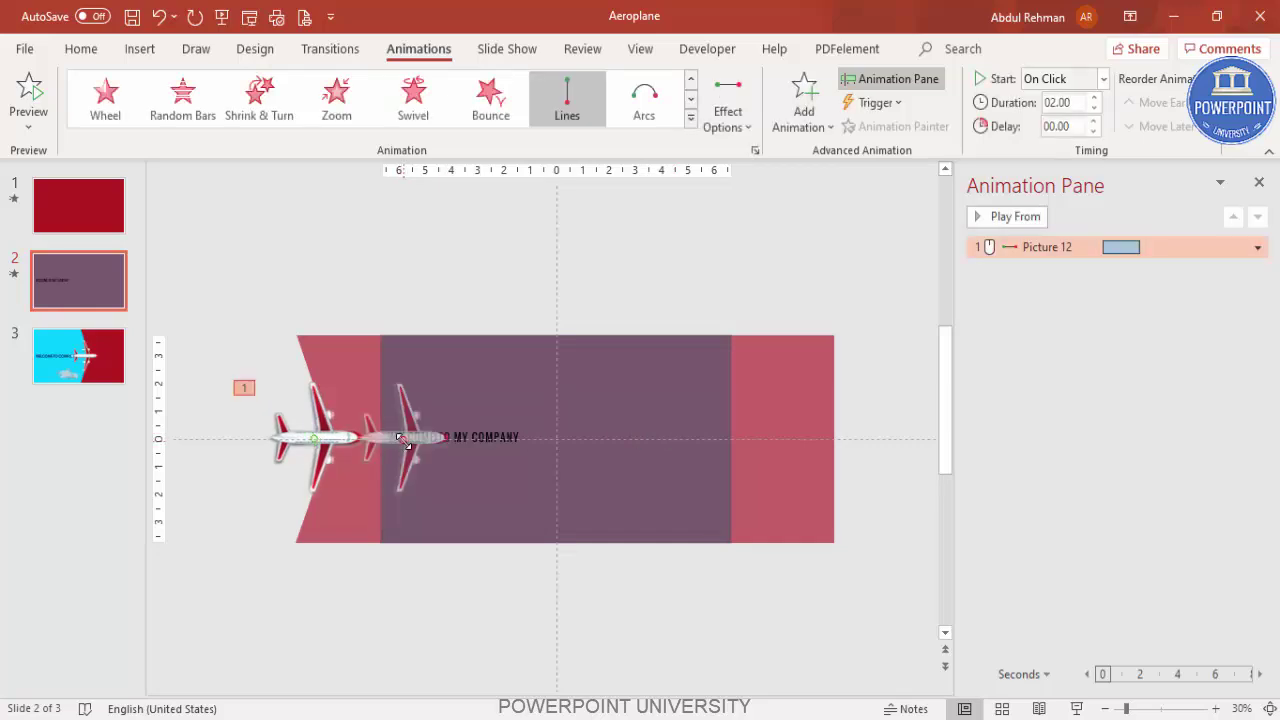
drag(404, 442, 620, 438)
click(667, 463)
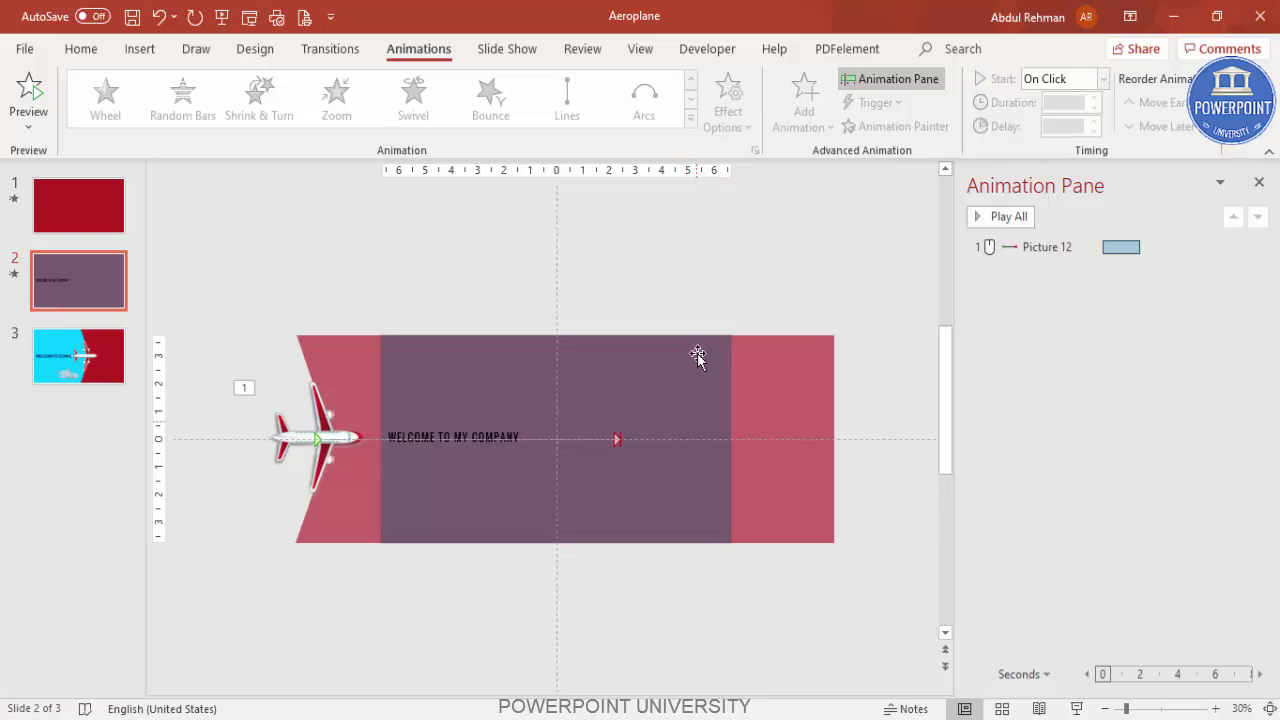
click(1005, 217)
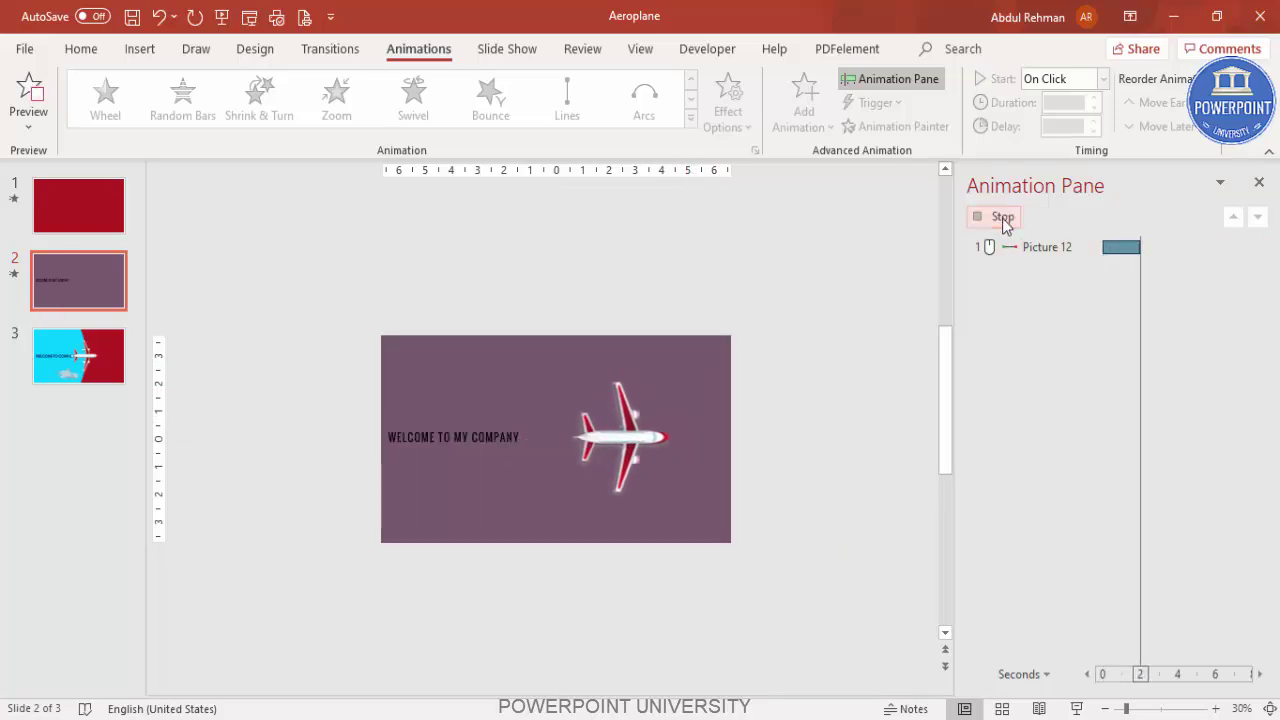
Set the Right path's smooth start and end to 0 and its duration to 3 seconds (Slow).
double_click(1047, 247)
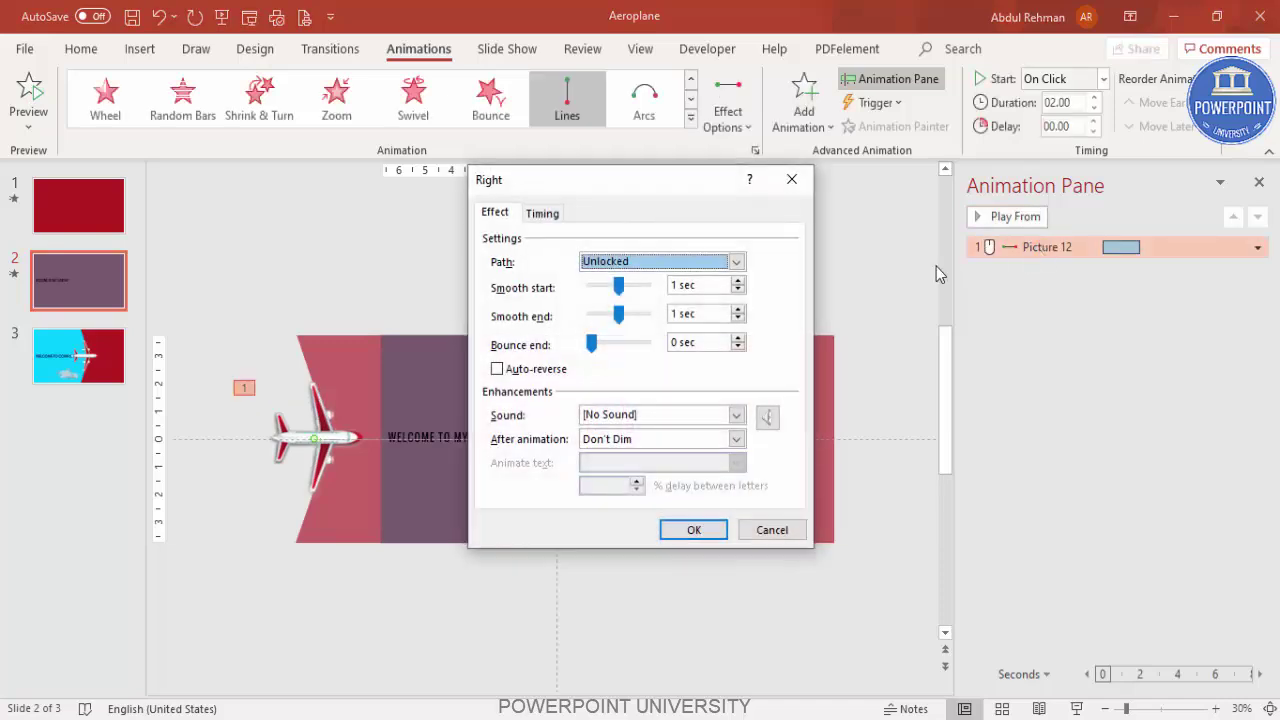
drag(618, 315, 591, 288)
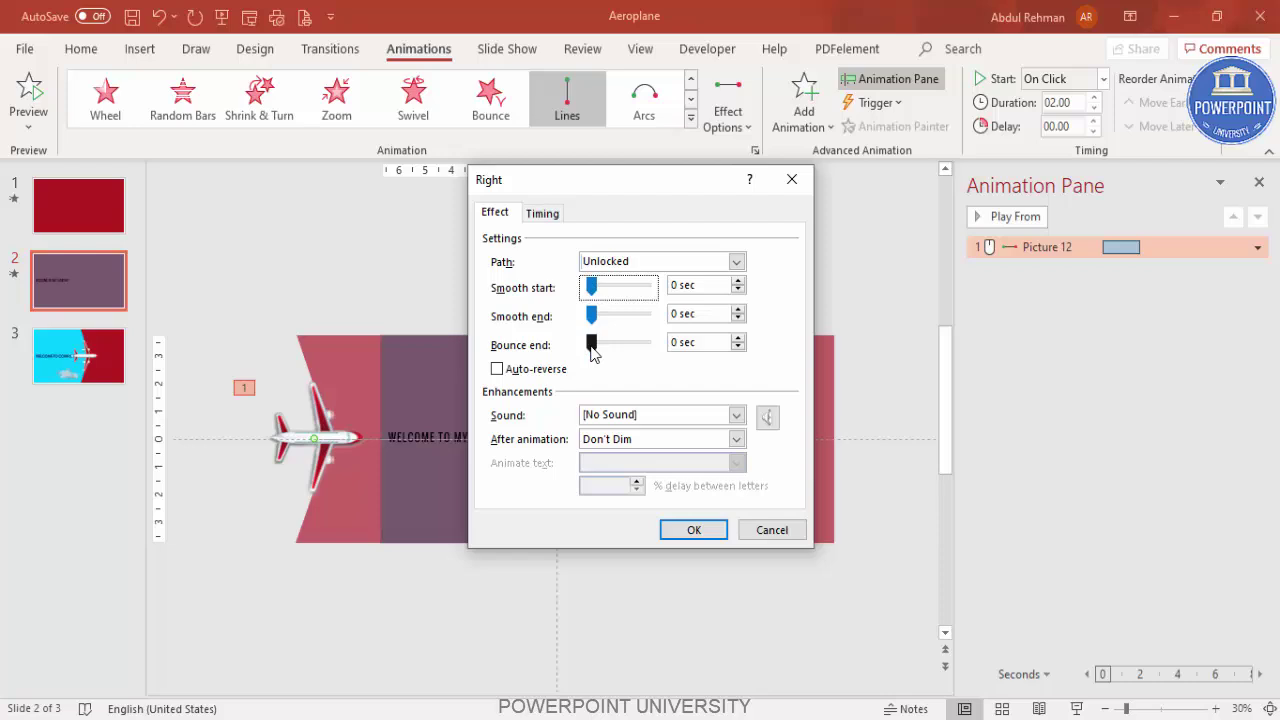
click(542, 214)
click(689, 289)
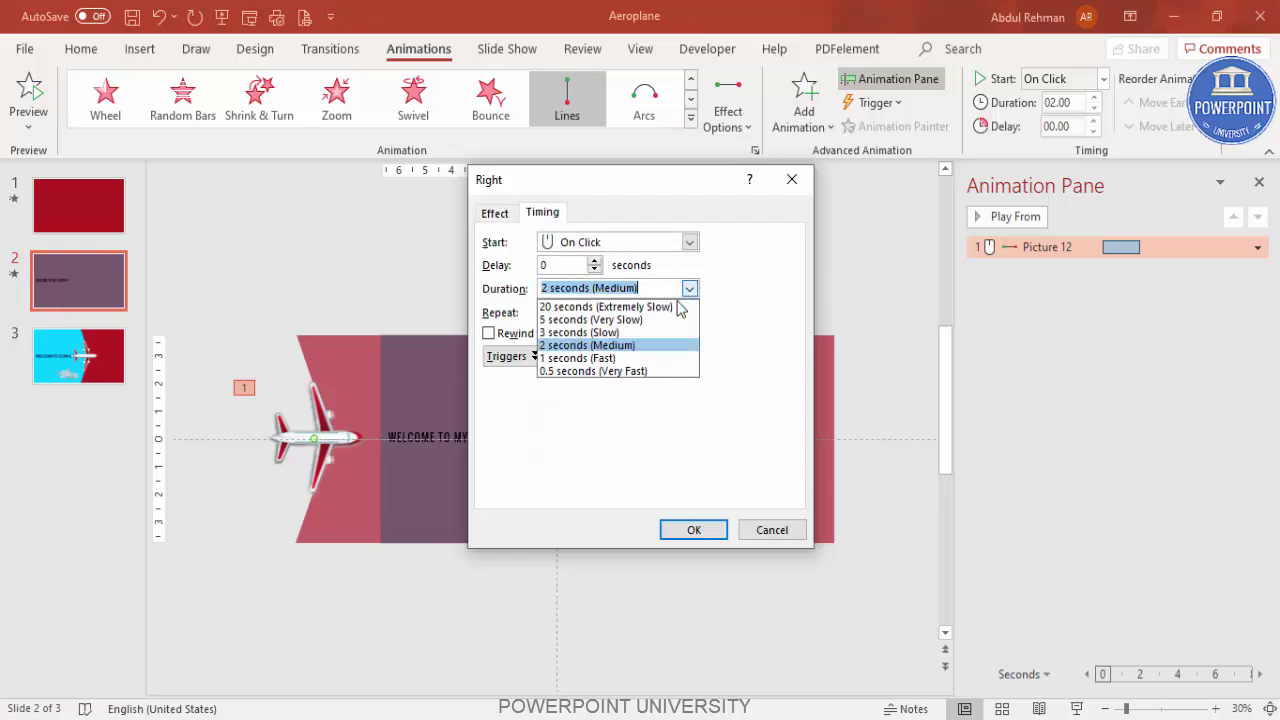
click(645, 332)
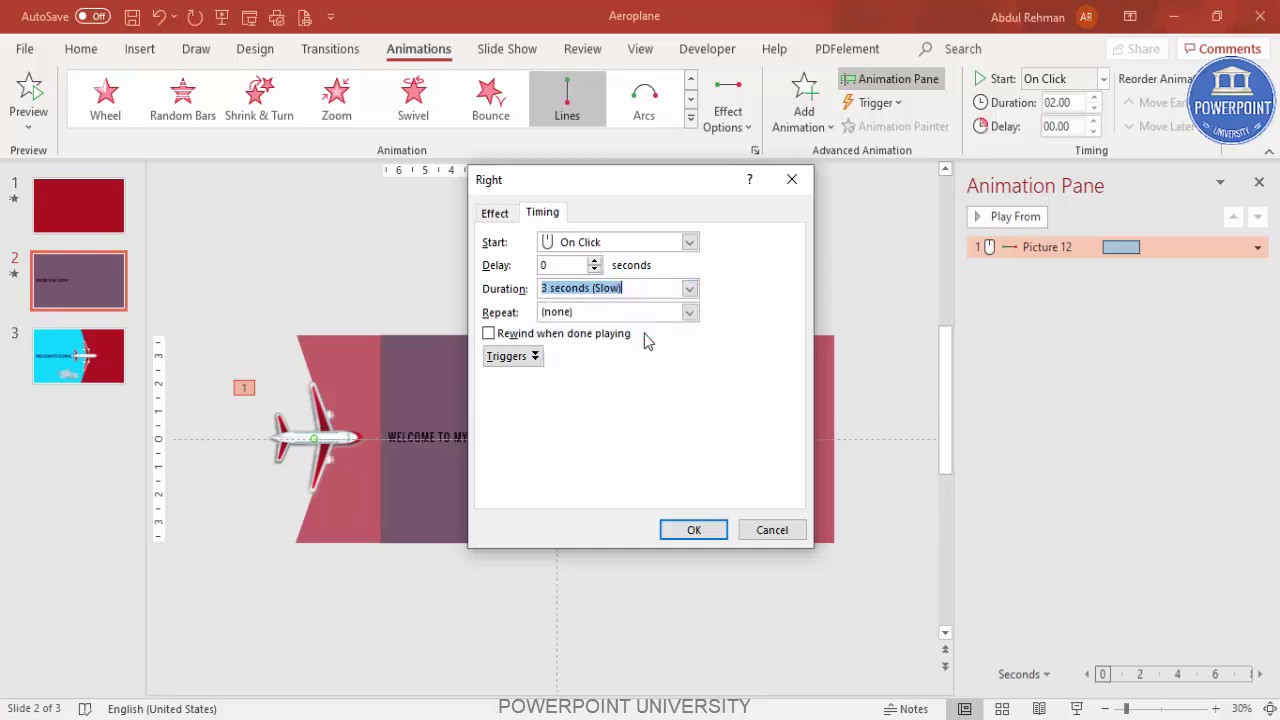
click(686, 532)
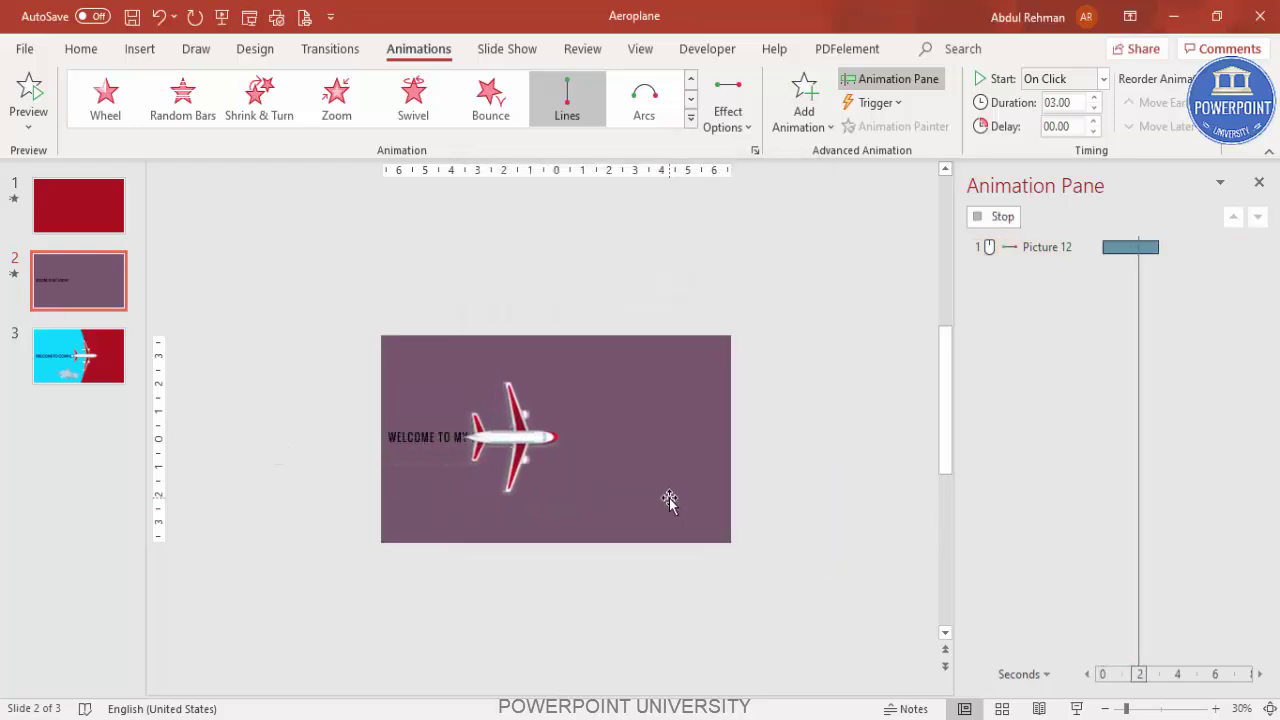
Copy the aeroplane's motion path onto the red freeform shape with Animation Painter.
click(601, 284)
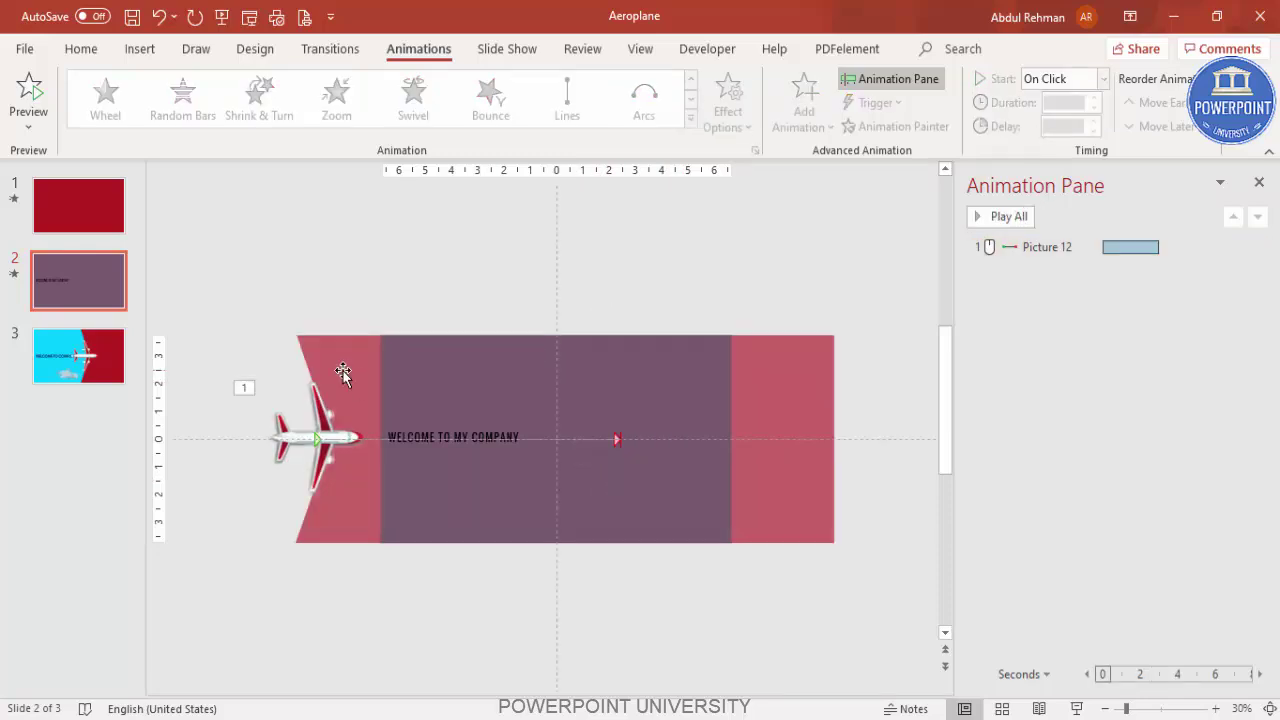
click(295, 440)
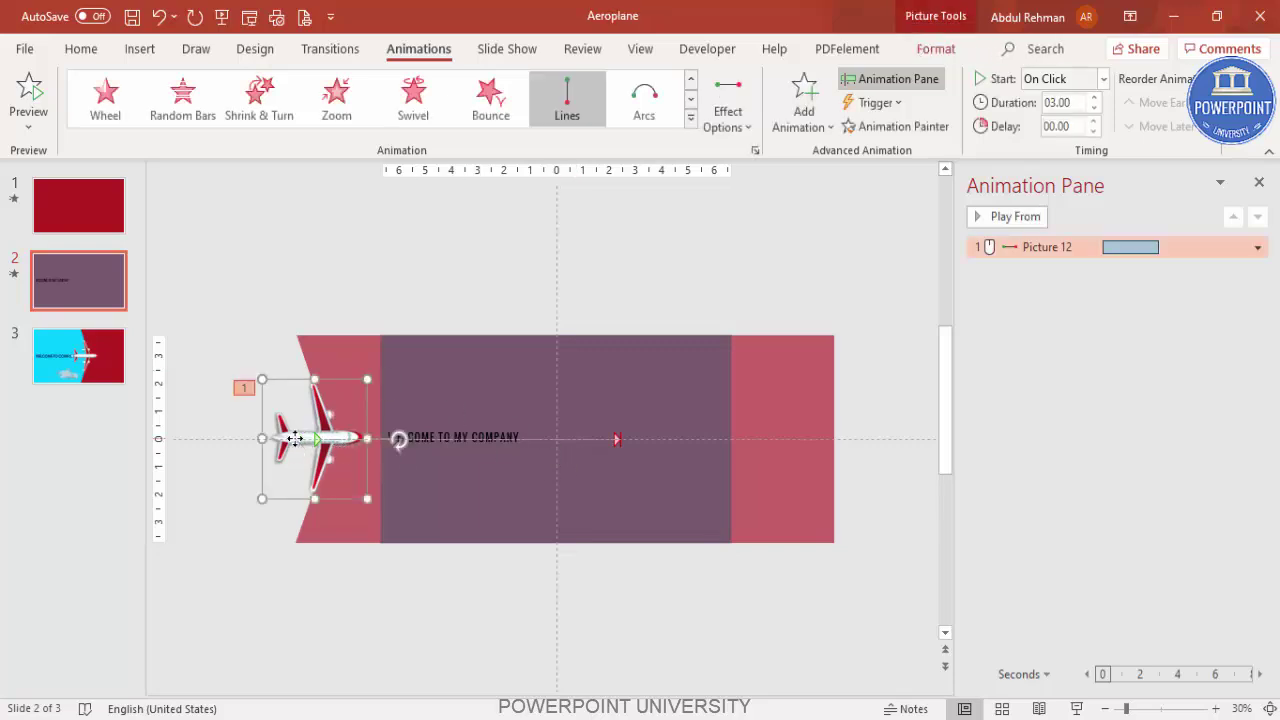
click(928, 130)
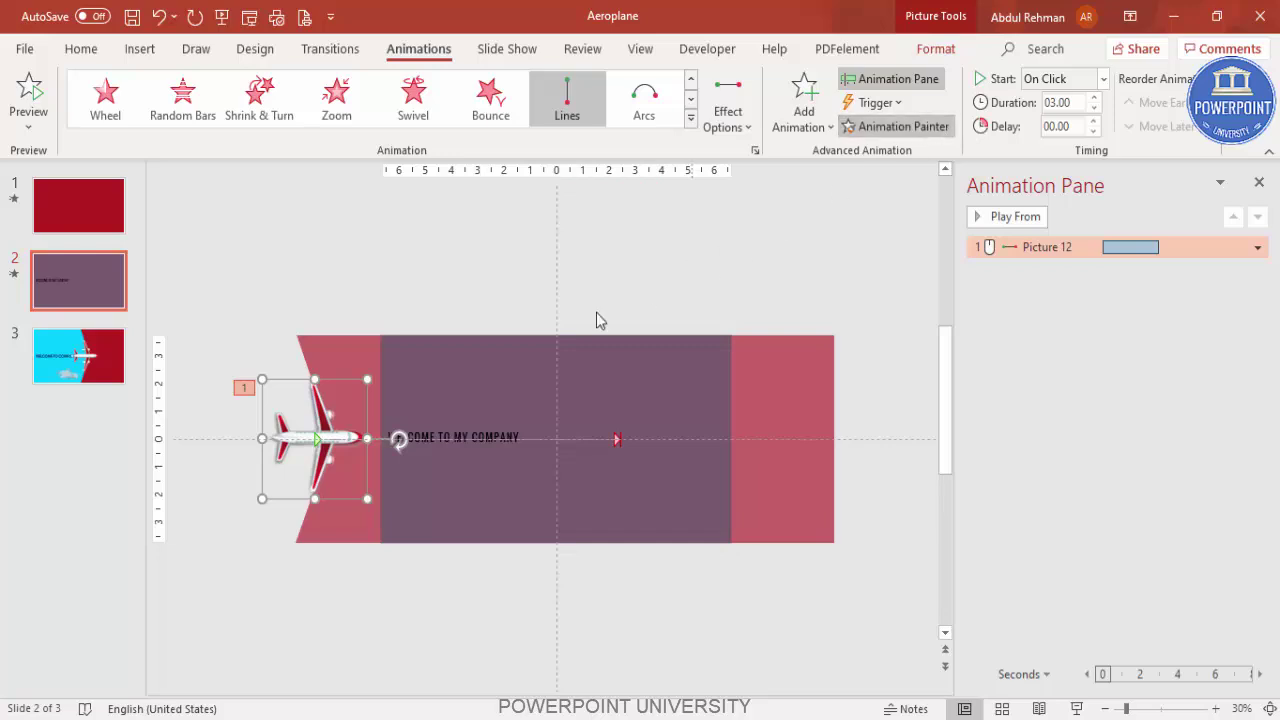
click(344, 349)
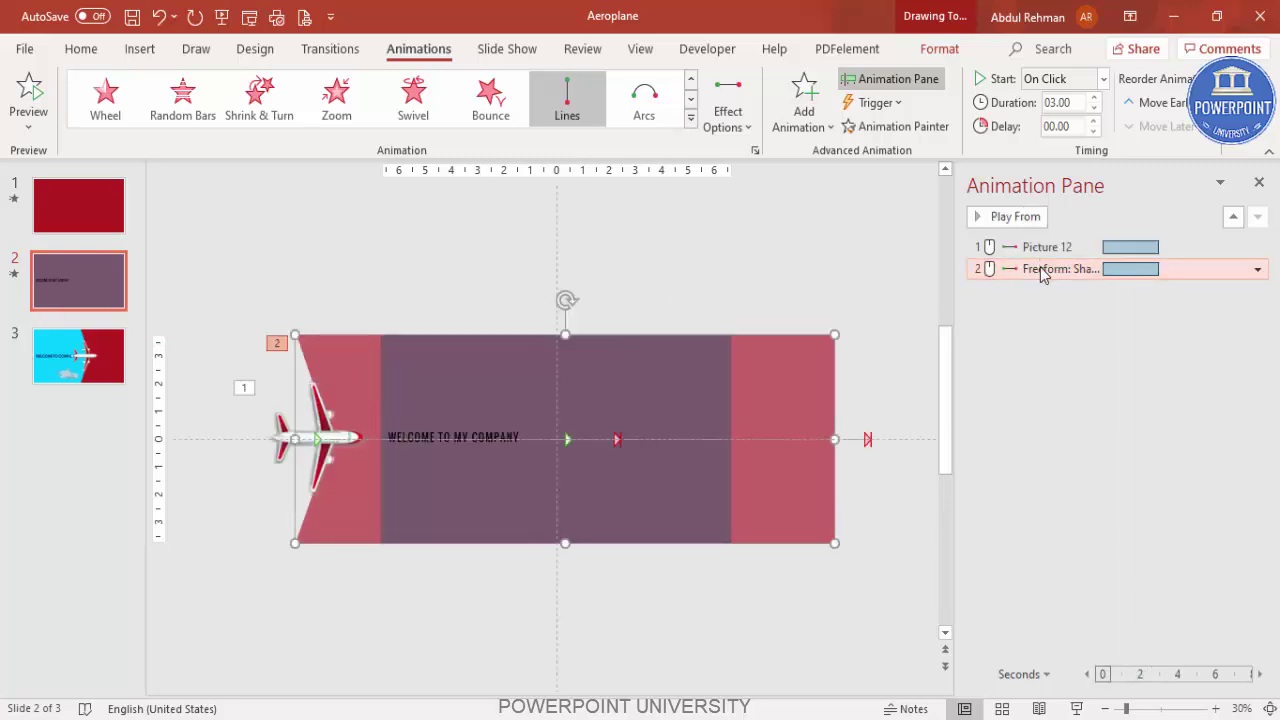
Set the freeform shape's animation to start With Previous and preview the slide.
click(1040, 270)
click(1103, 78)
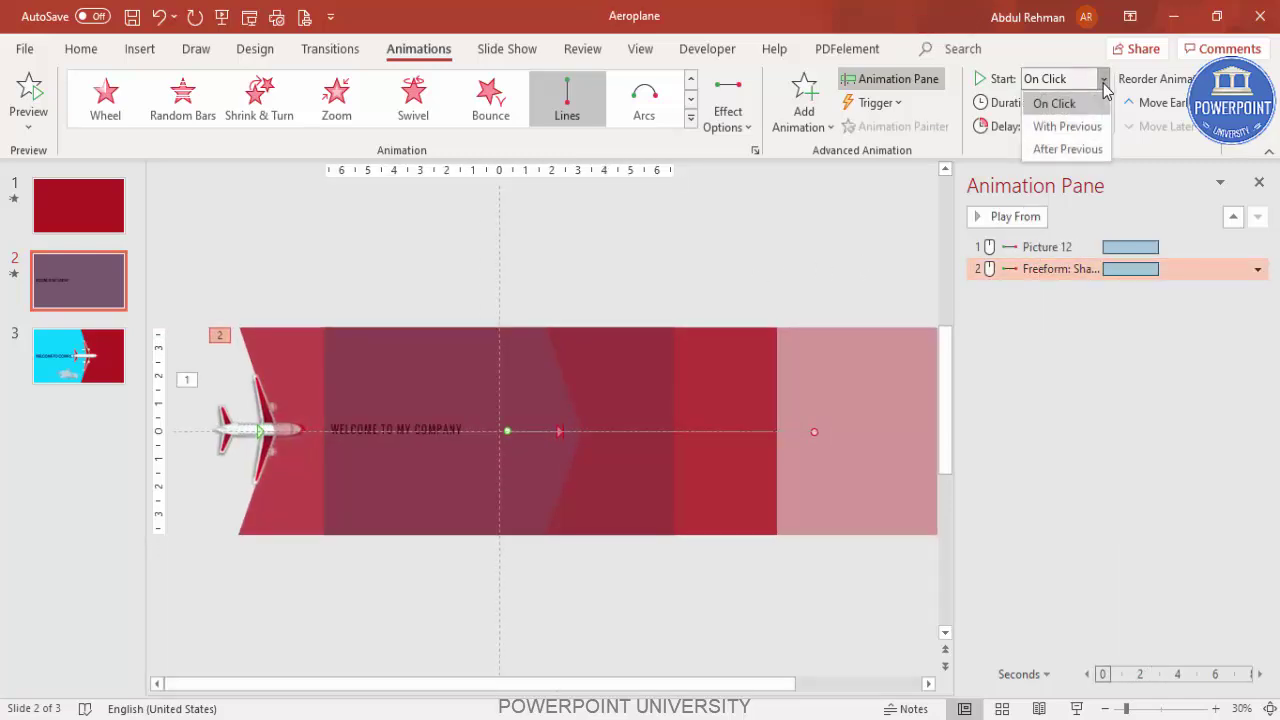
click(1067, 126)
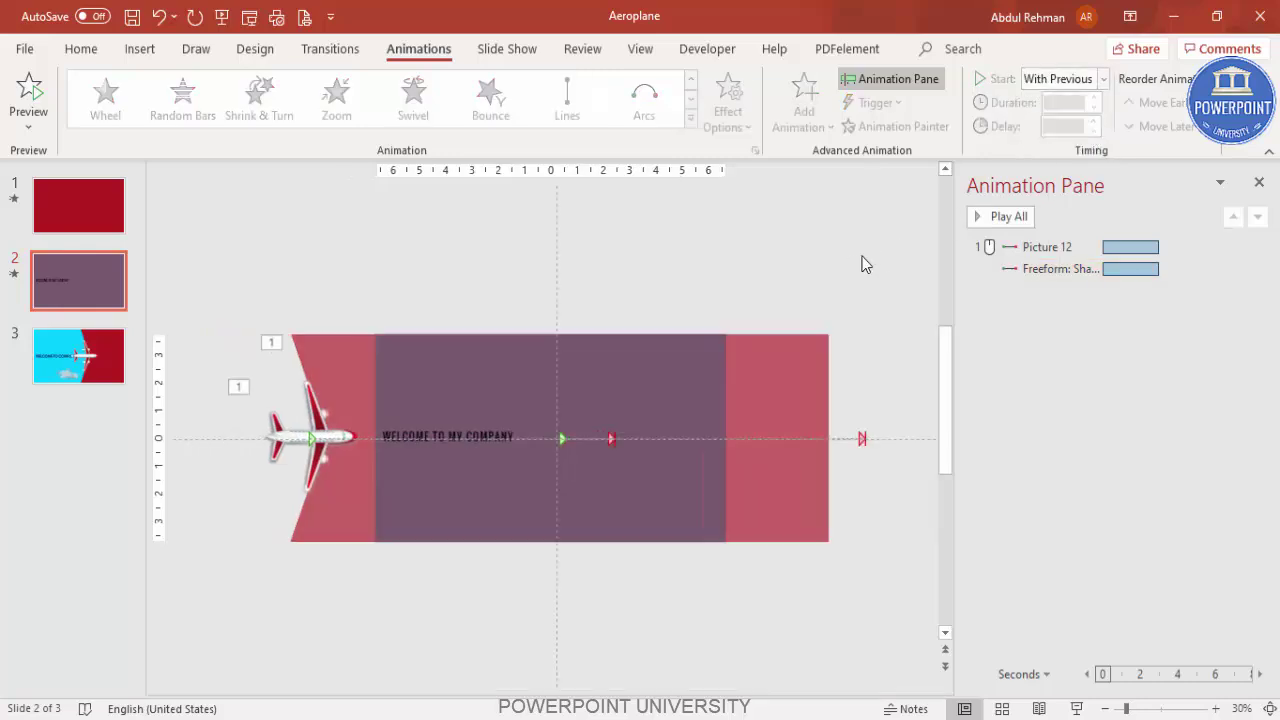
click(989, 216)
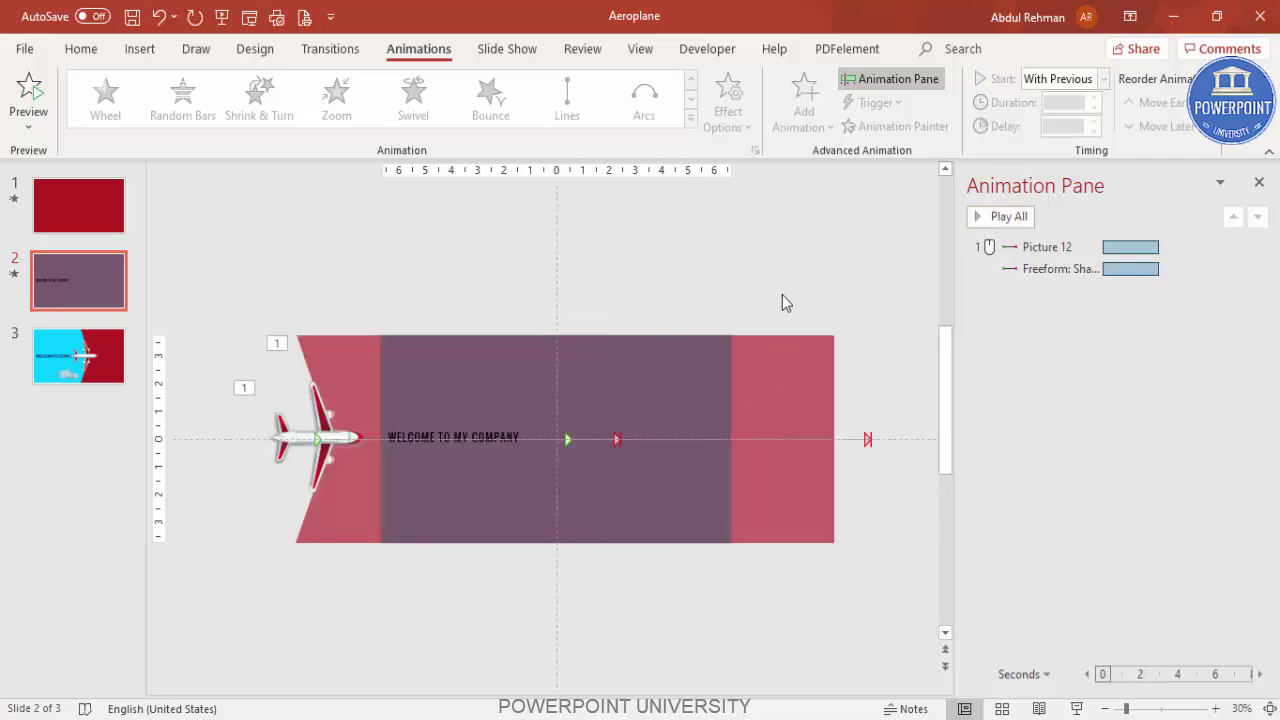
click(768, 361)
Set the red freeform shape's transparency to 0% in Format Shape.
right_click(768, 361)
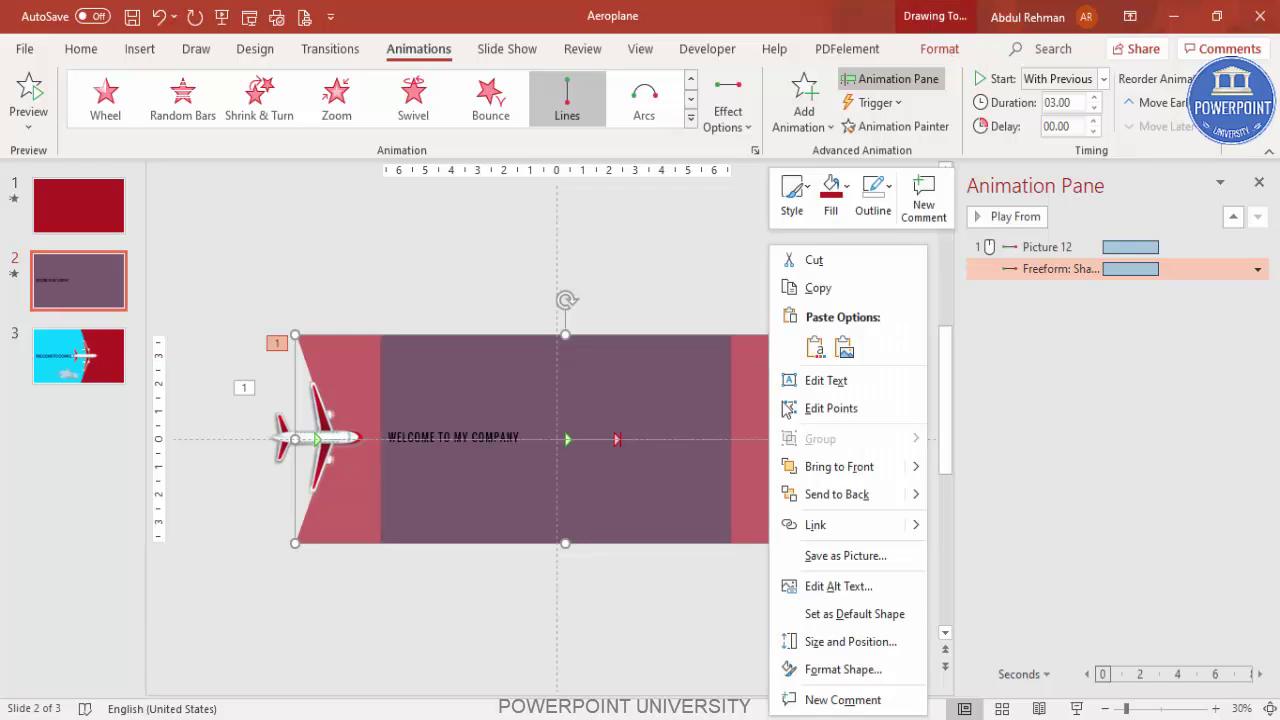
click(843, 669)
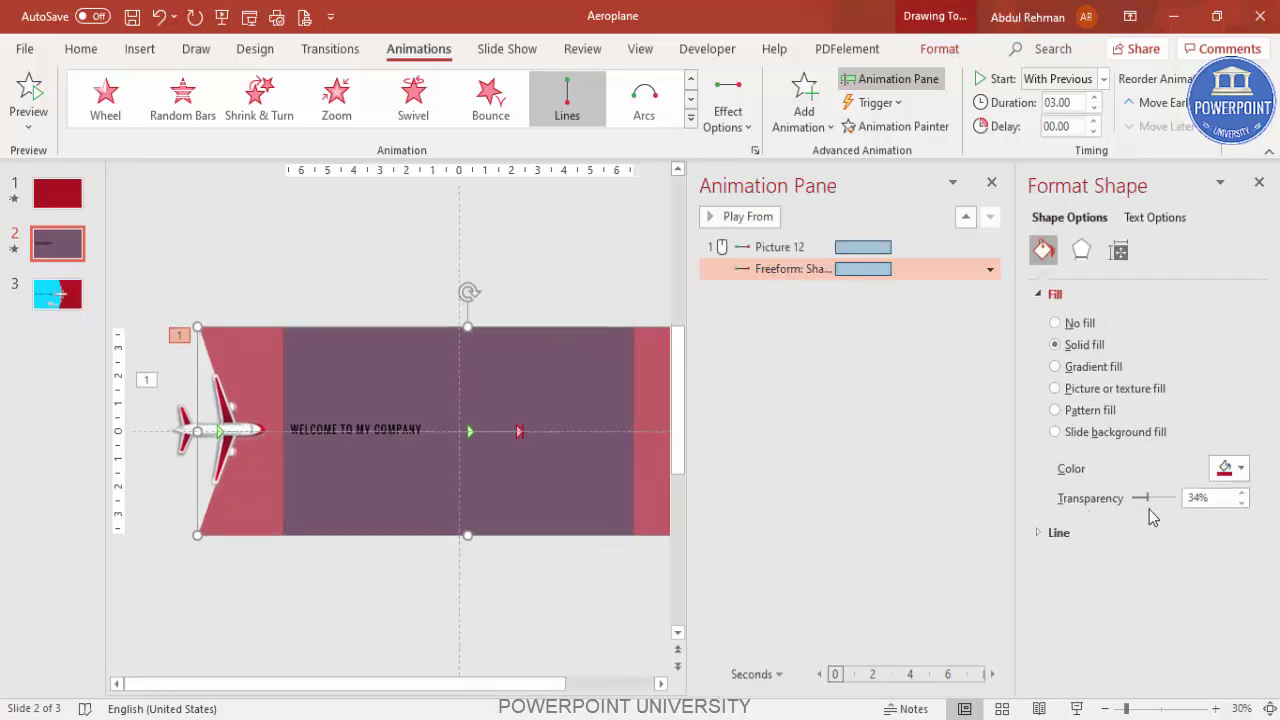
drag(1148, 507, 1127, 507)
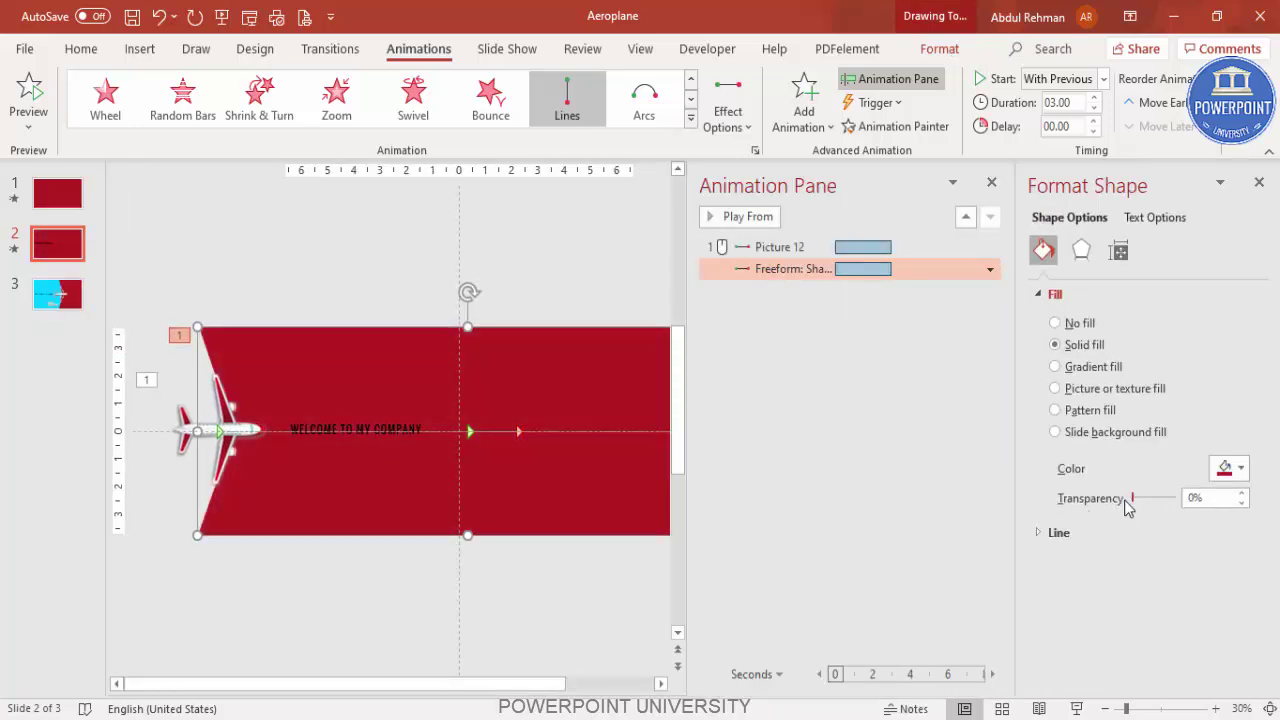
click(308, 314)
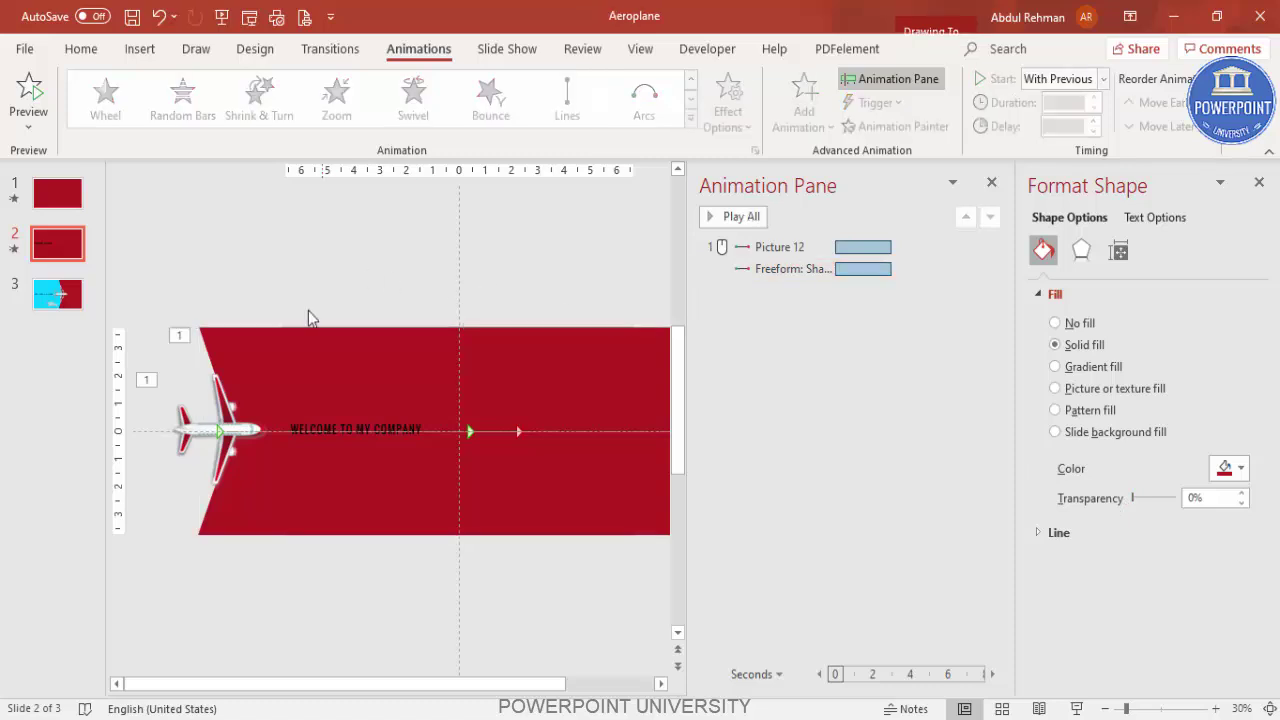
Send the WELCOME TO MY COMPANY text box to the back.
click(357, 430)
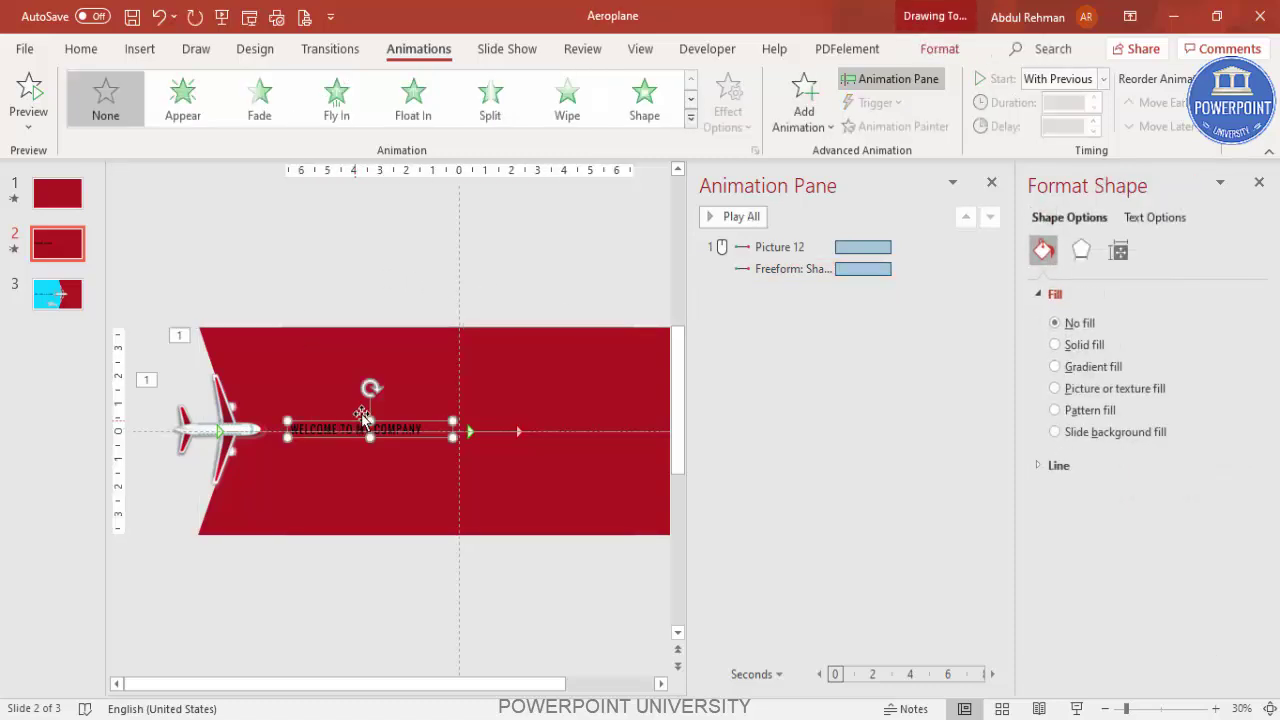
click(932, 52)
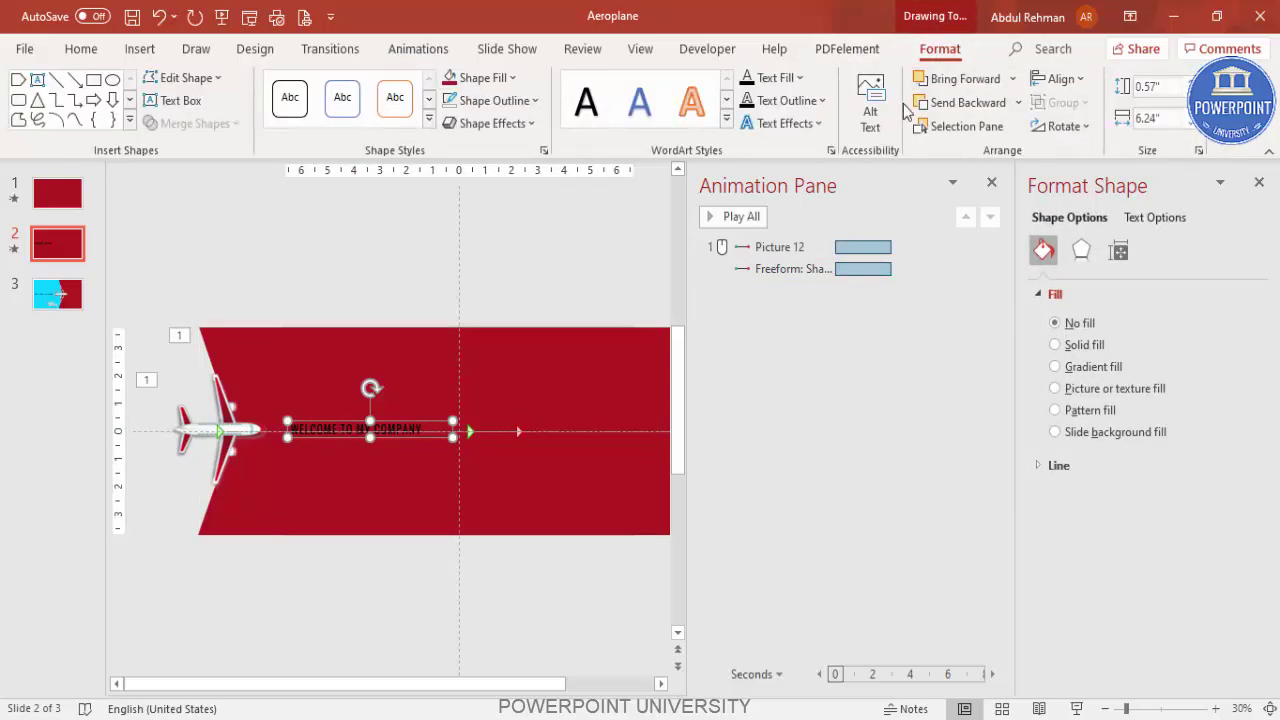
click(1018, 102)
click(978, 157)
click(458, 236)
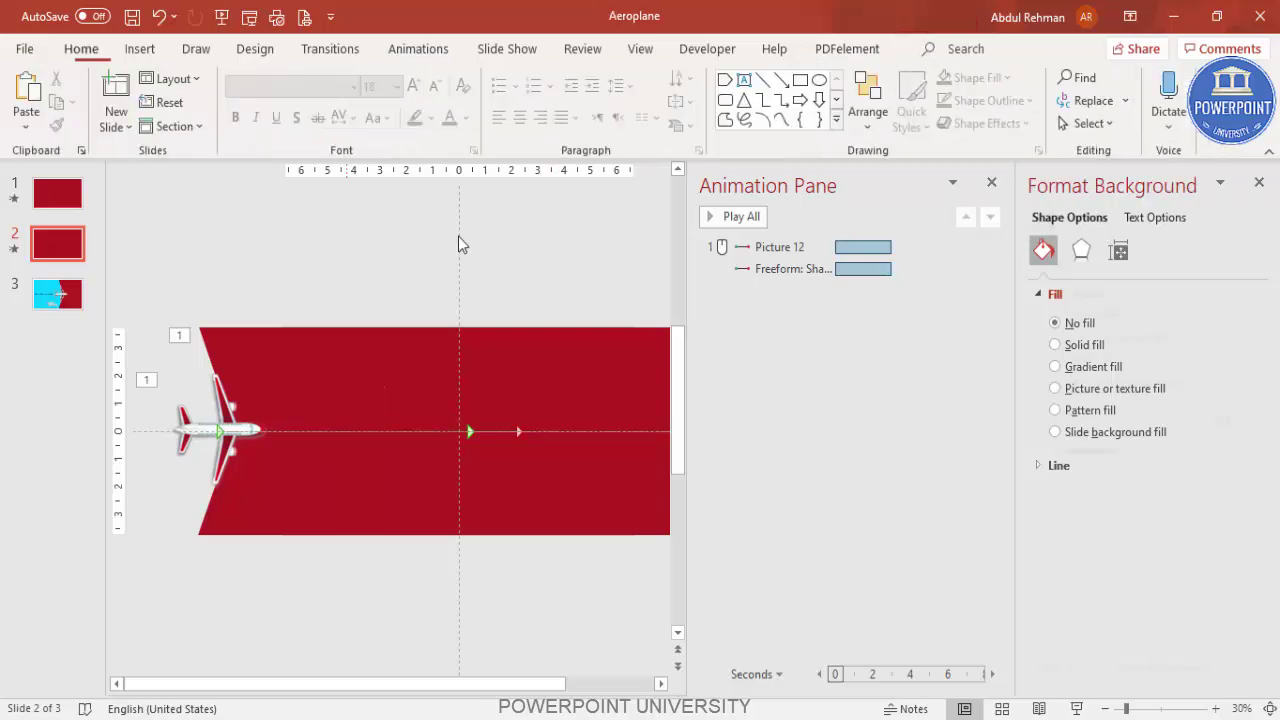
Play the slide show, close the Animation and Format Background panes, and fit the slide to the window.
click(1077, 708)
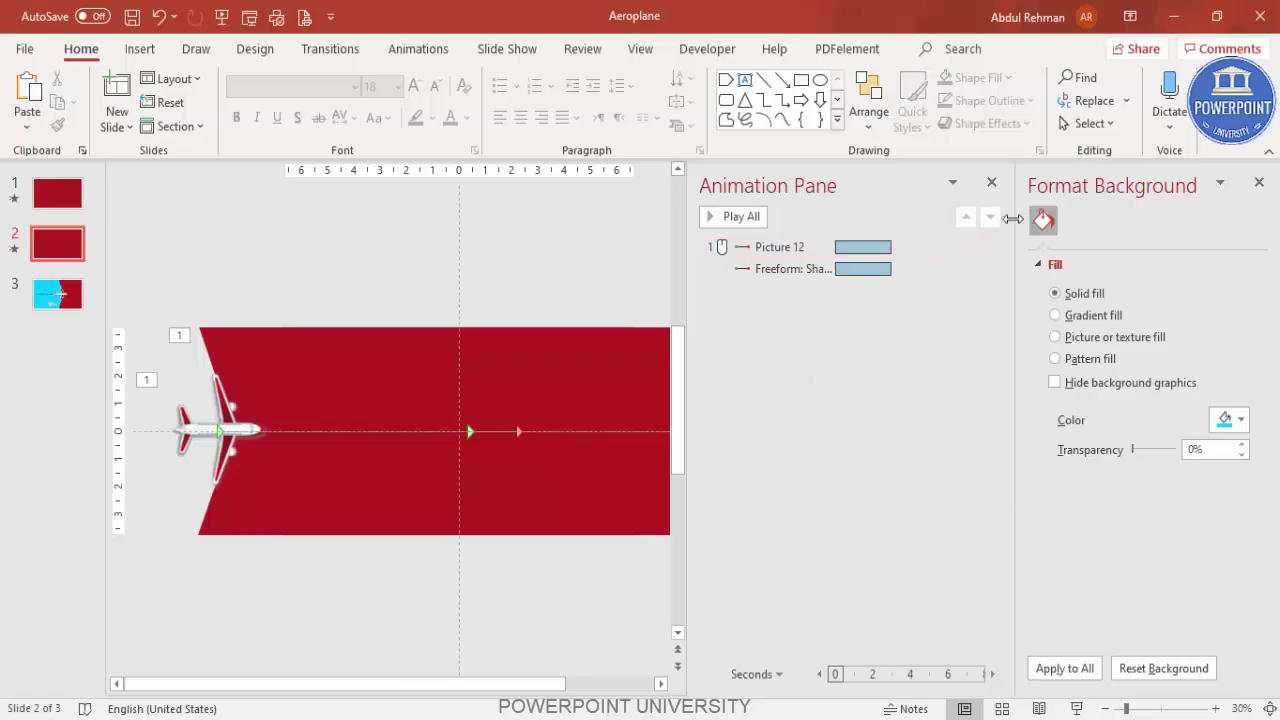
click(991, 186)
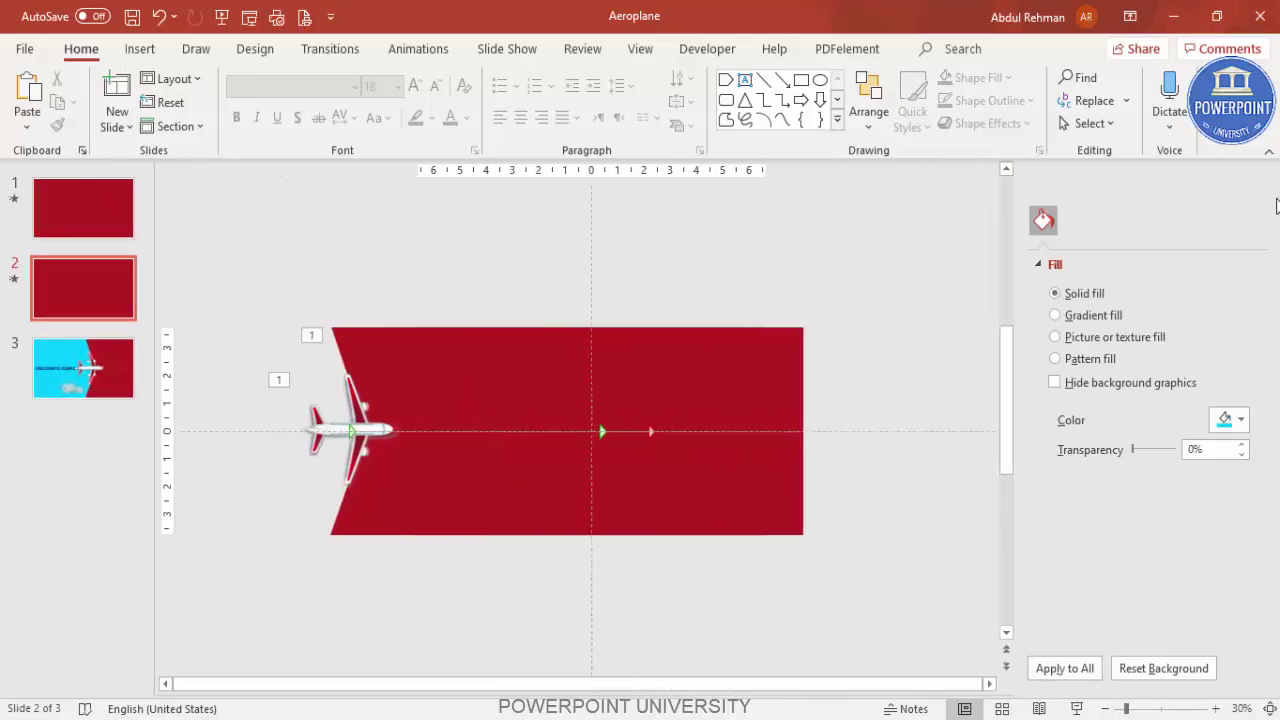
click(1258, 182)
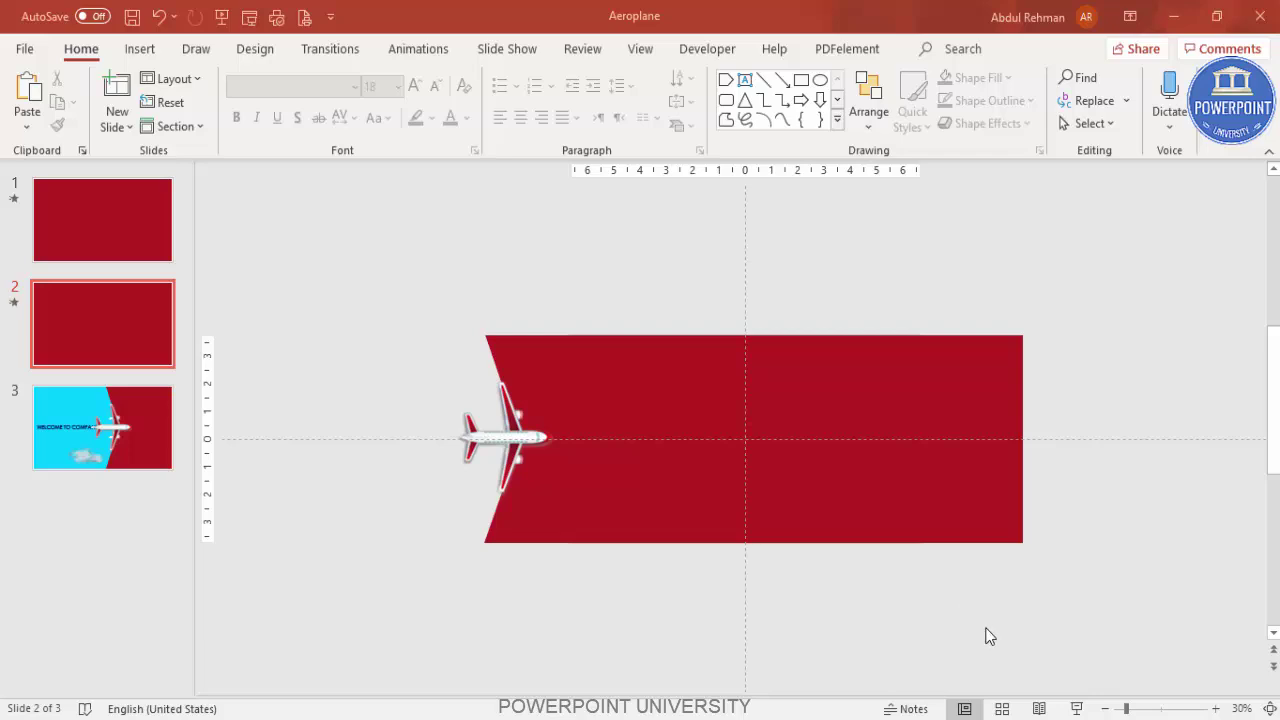
click(1269, 708)
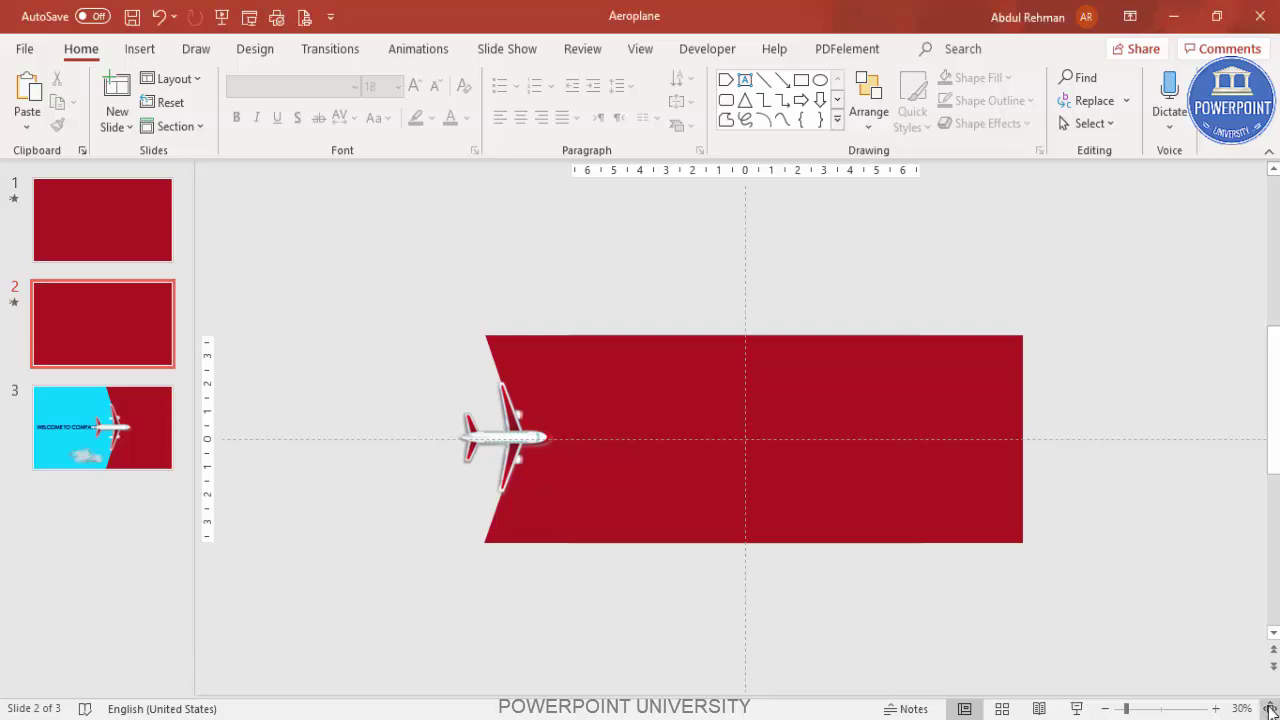
Draw a white, outline-free rounded pill about 3.08 × 0.72 inches in the upper-left sky.
click(141, 52)
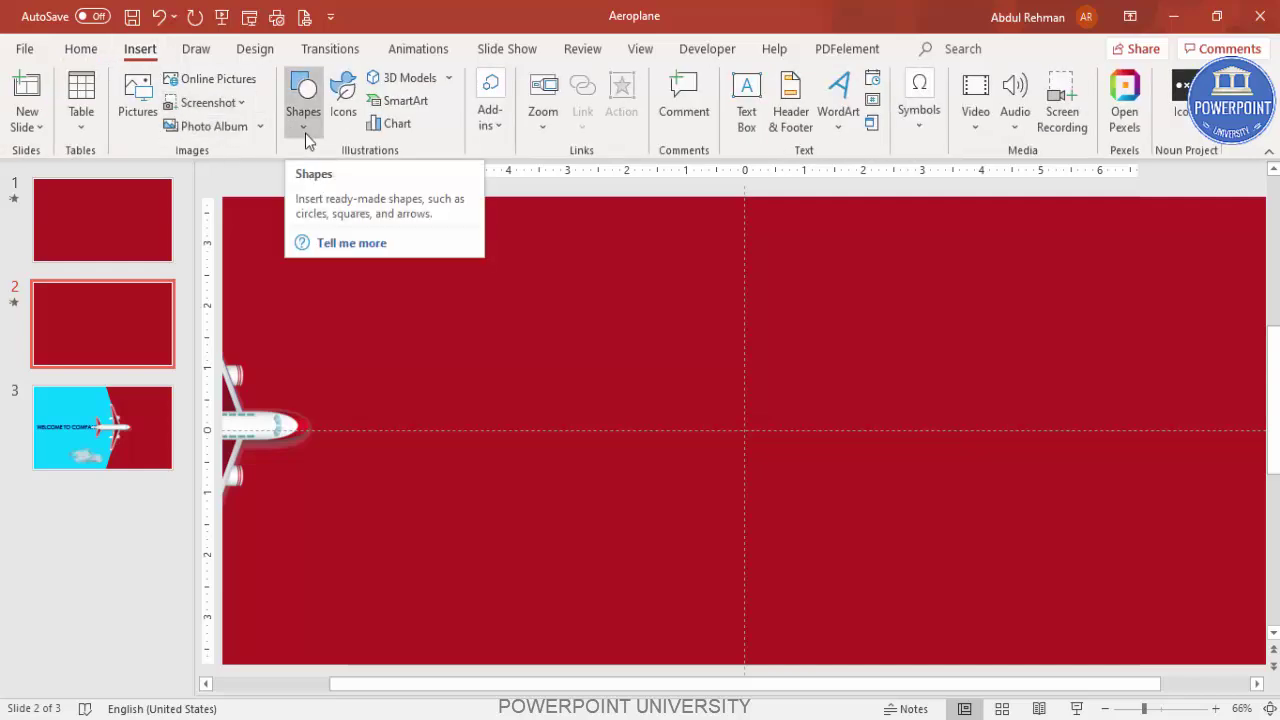
click(305, 133)
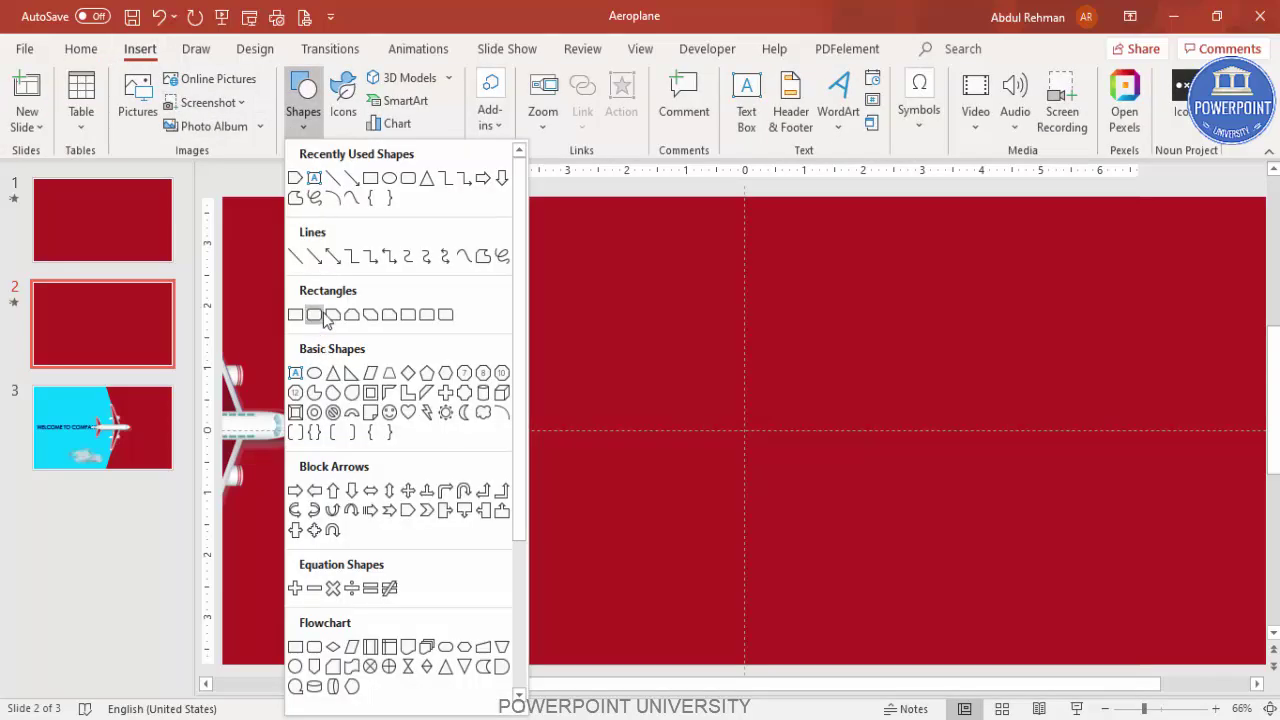
click(316, 316)
drag(509, 296, 663, 353)
drag(519, 297, 587, 355)
click(516, 102)
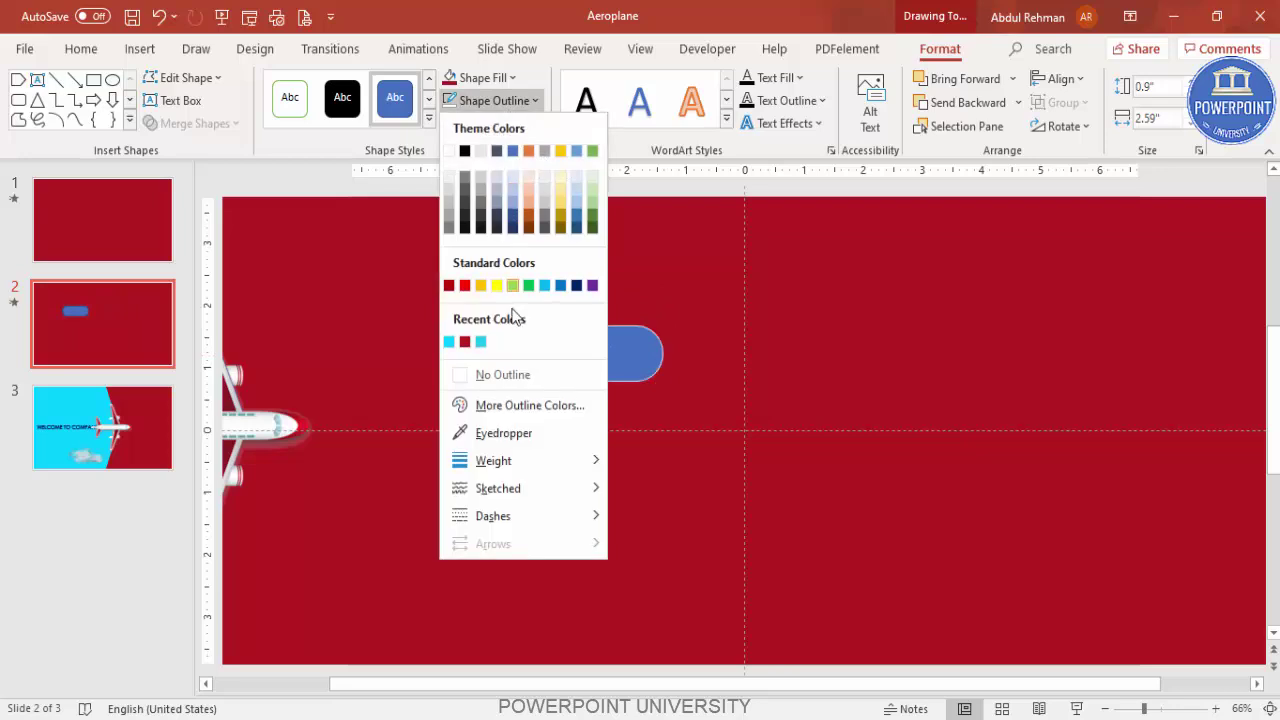
click(512, 373)
click(510, 88)
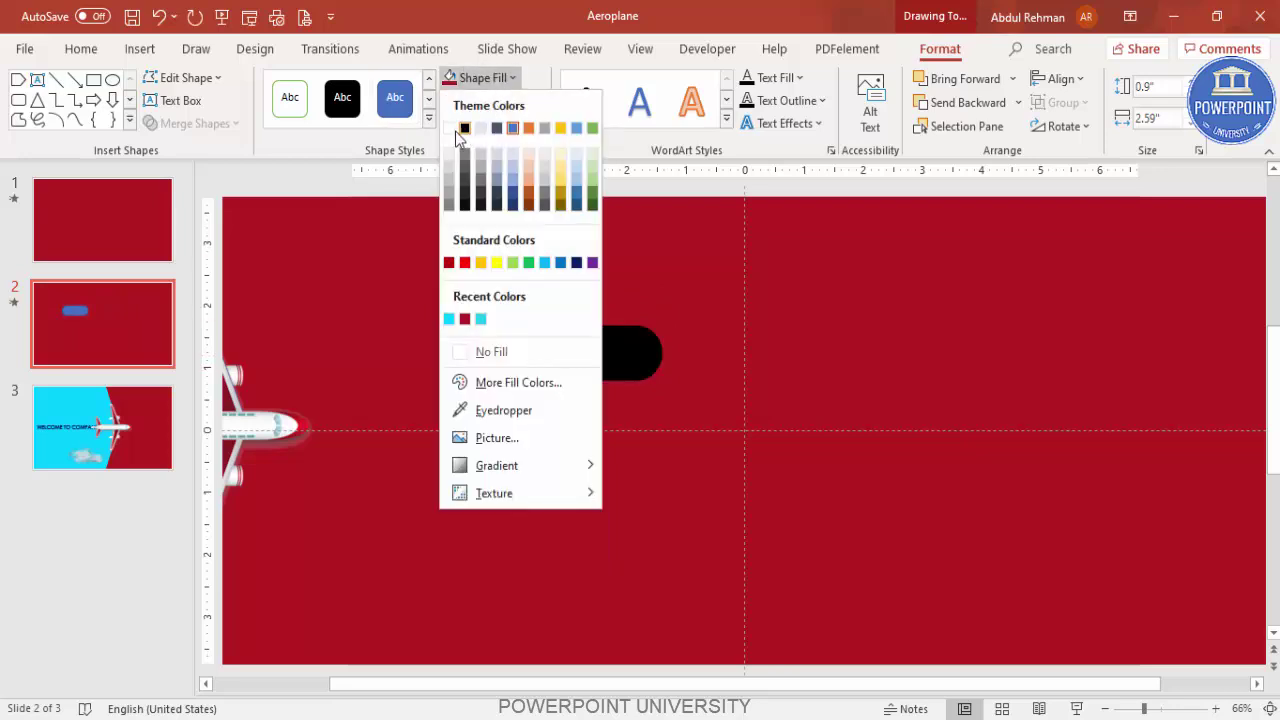
click(447, 130)
drag(661, 354, 692, 353)
drag(603, 331, 592, 341)
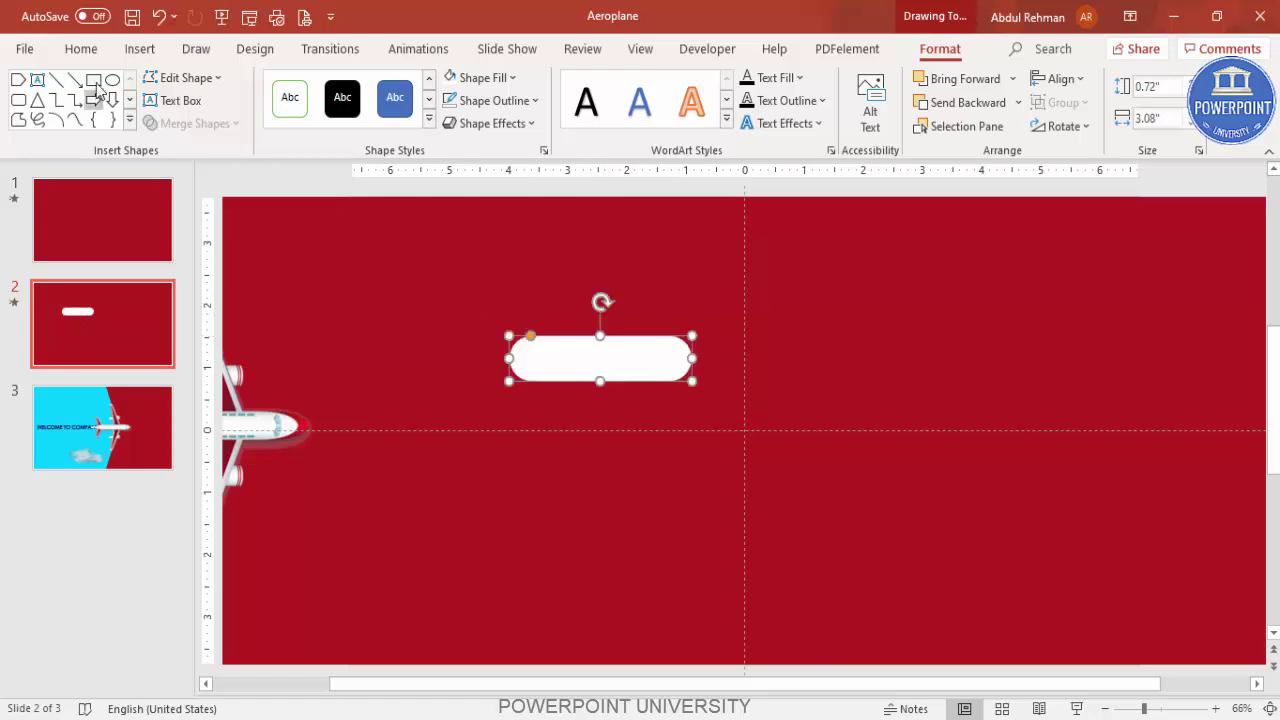
Add a white, outline-free oval circle and place it on the pill to form the cloud.
click(140, 50)
click(303, 130)
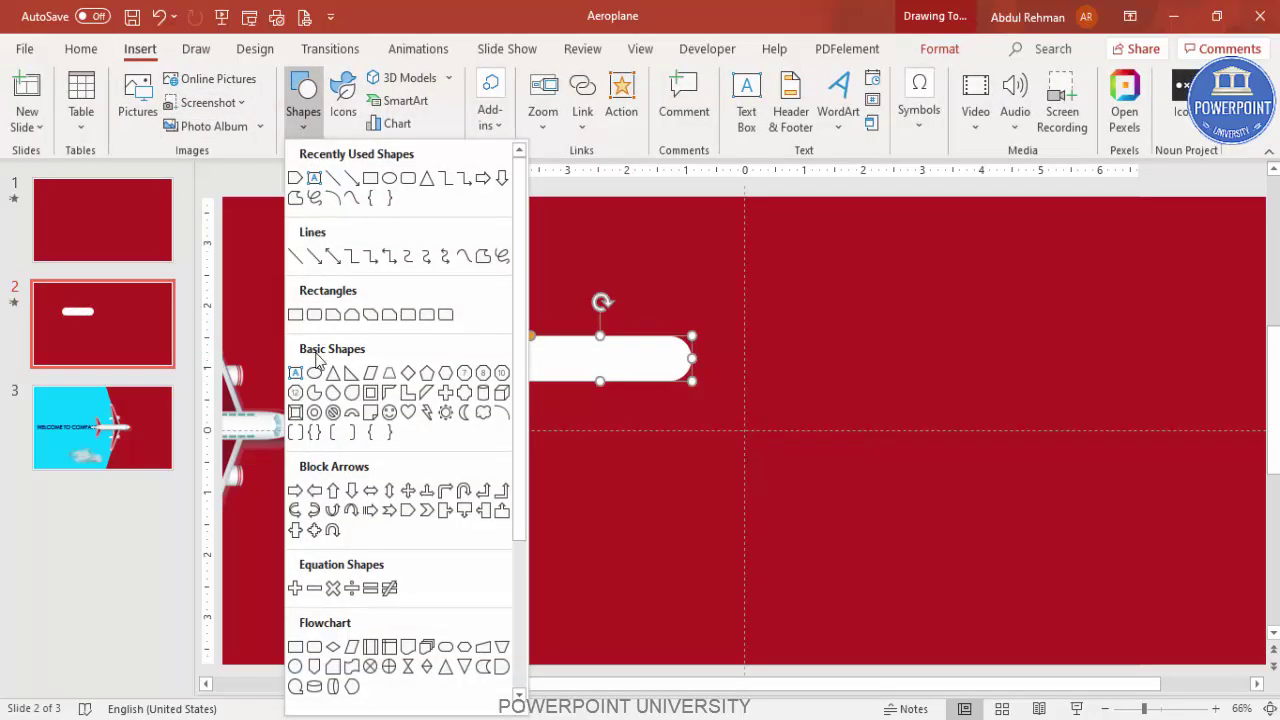
click(314, 372)
drag(511, 297, 580, 368)
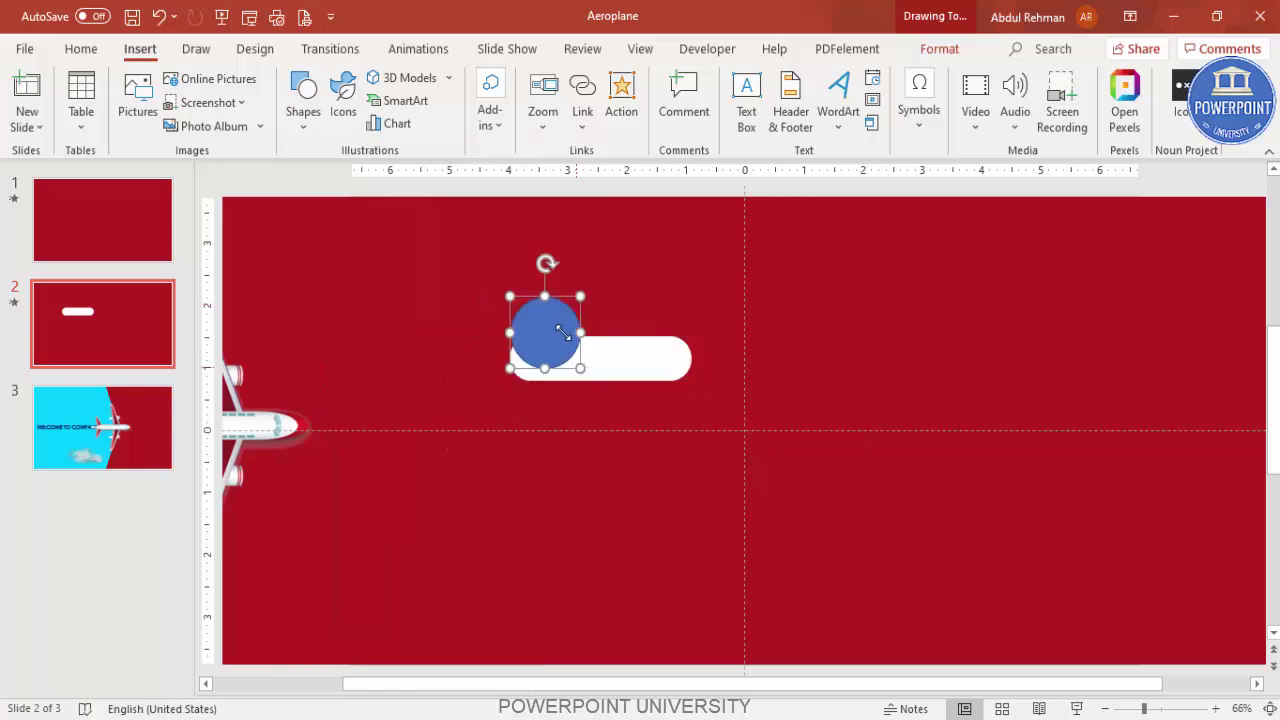
click(490, 101)
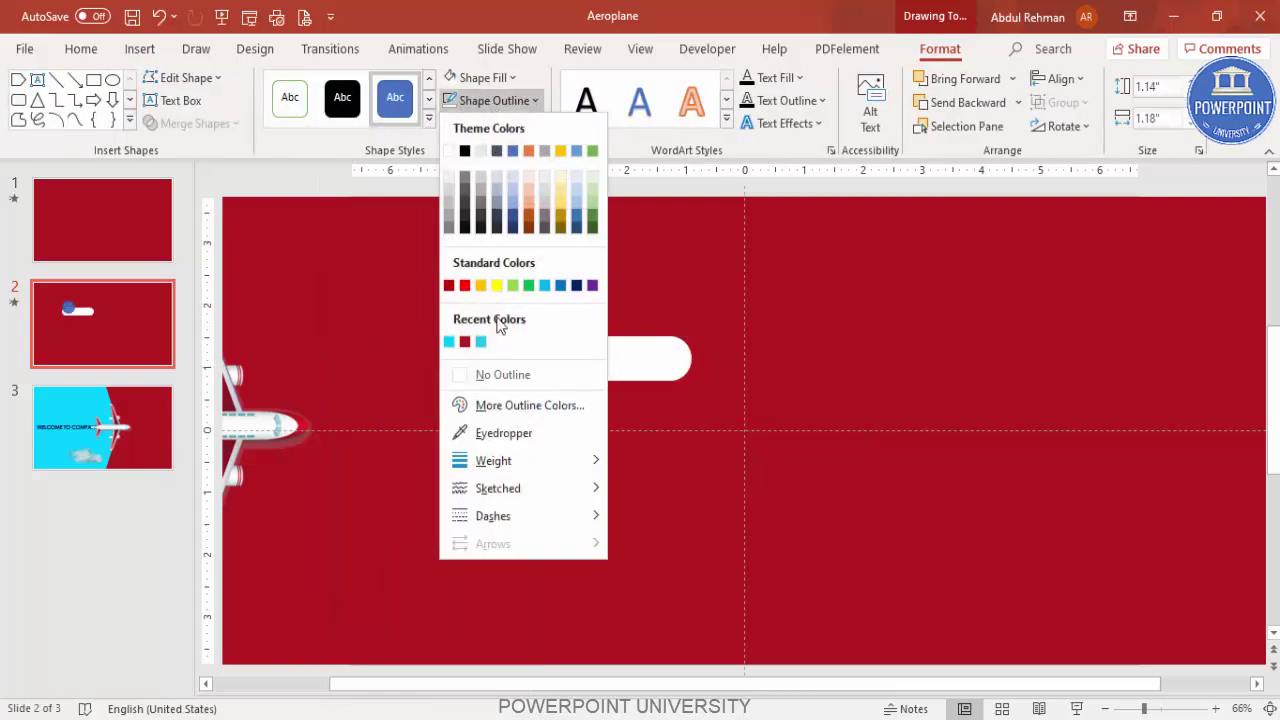
click(496, 373)
click(448, 80)
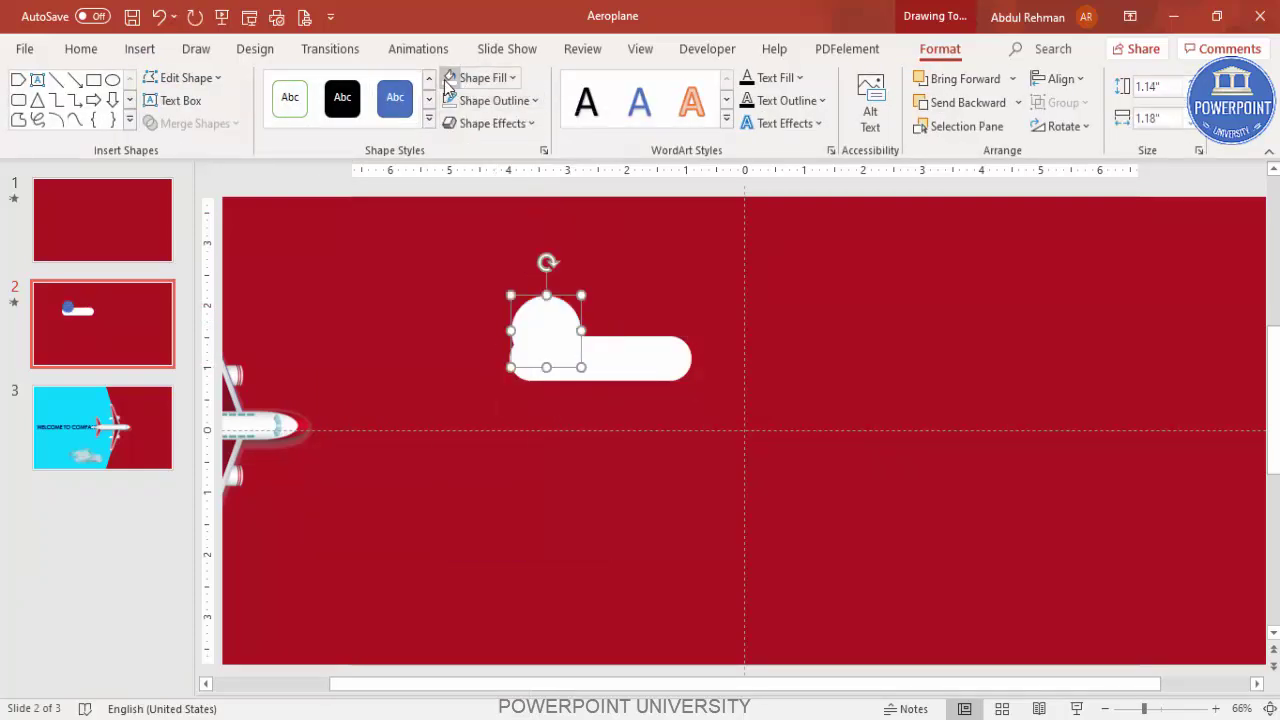
drag(560, 325, 675, 320)
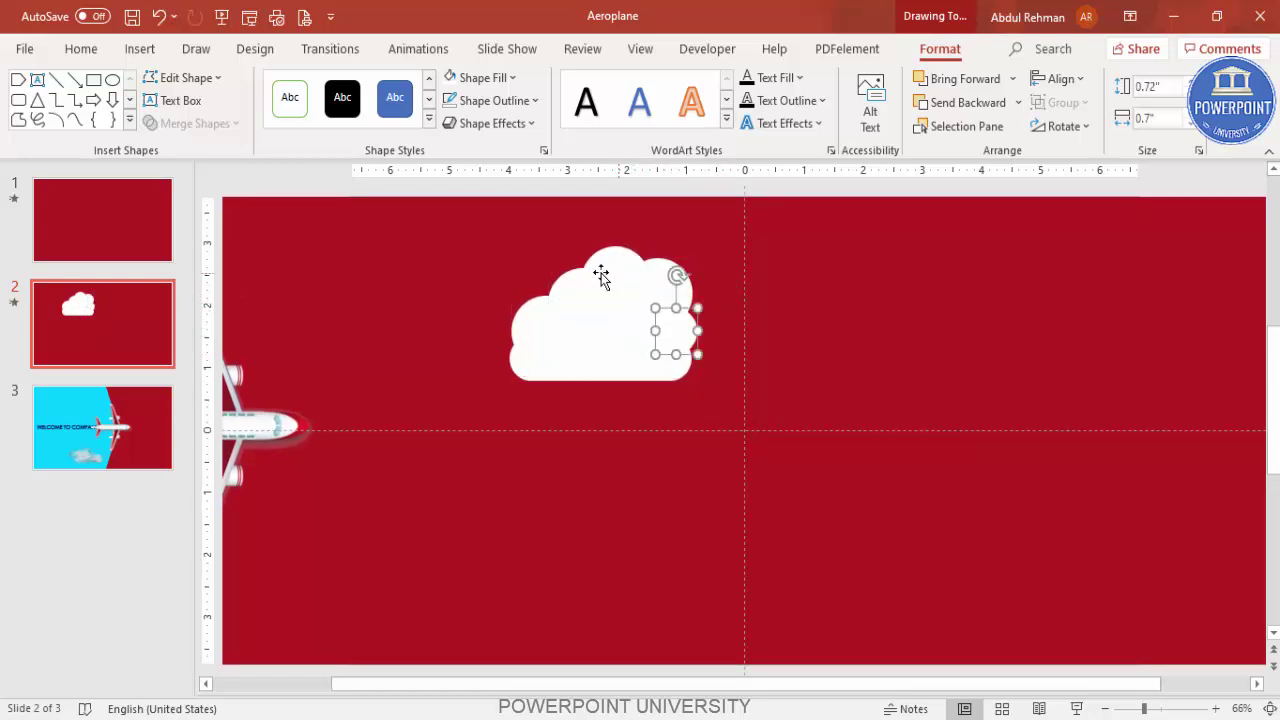
click(563, 285)
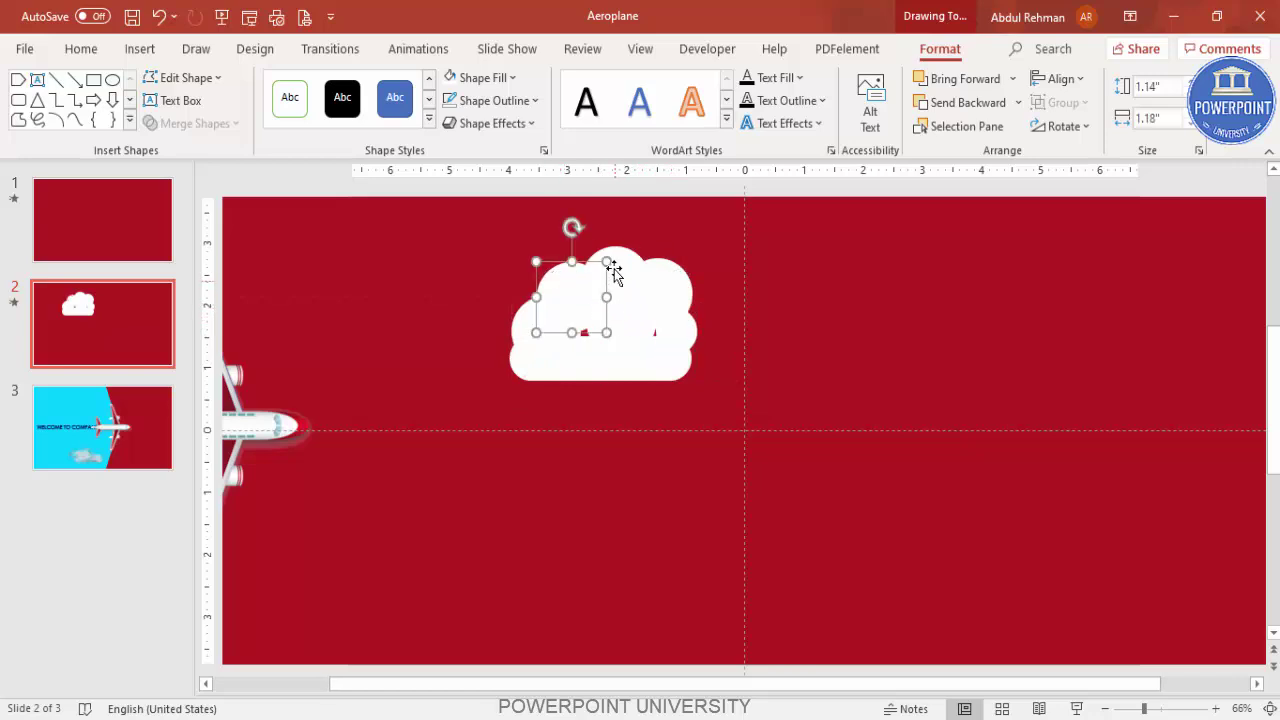